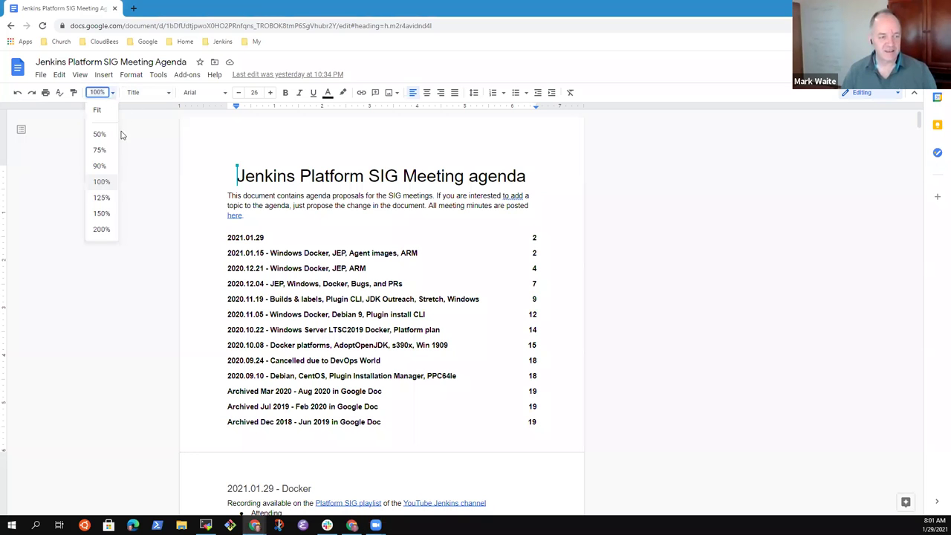
Set the document zoom to 150% and go to the 2021.01.29 - Docker meeting section.
left_click(98, 213)
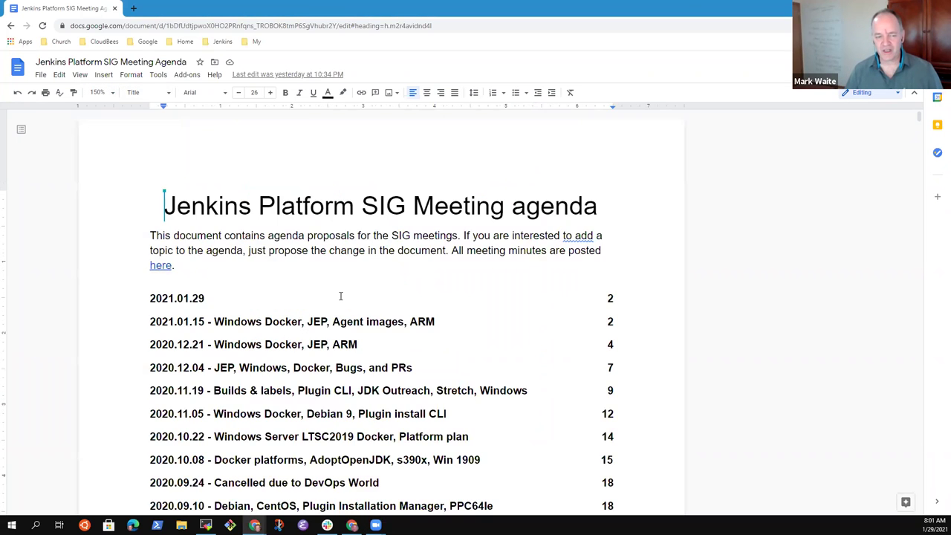
scroll(341, 296, "down", 8)
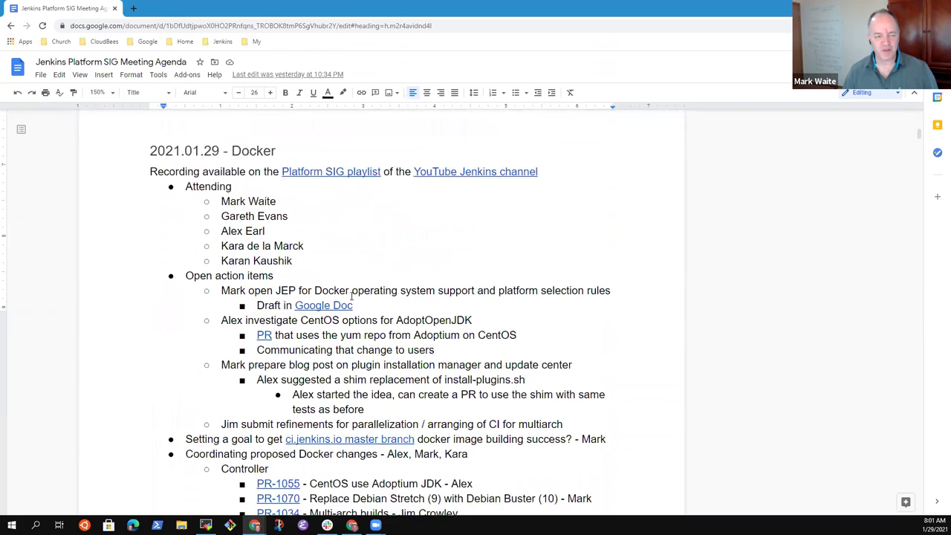
scroll(353, 296, "up", 1)
Go through the attendees and open action items, and highlight the coordinating proposed Docker changes topic.
left_click(291, 210)
triple_click(292, 212)
key("Down")
key("Down")
key("Down")
key("Down")
key("Down")
key("Down")
key("Down")
key("Down")
key("Down")
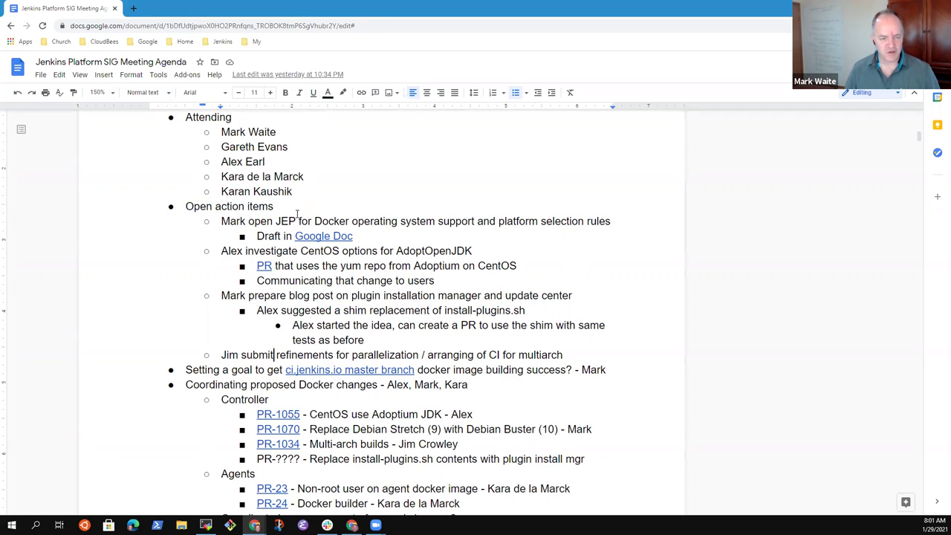
key("Down")
key("Down")
key("Down")
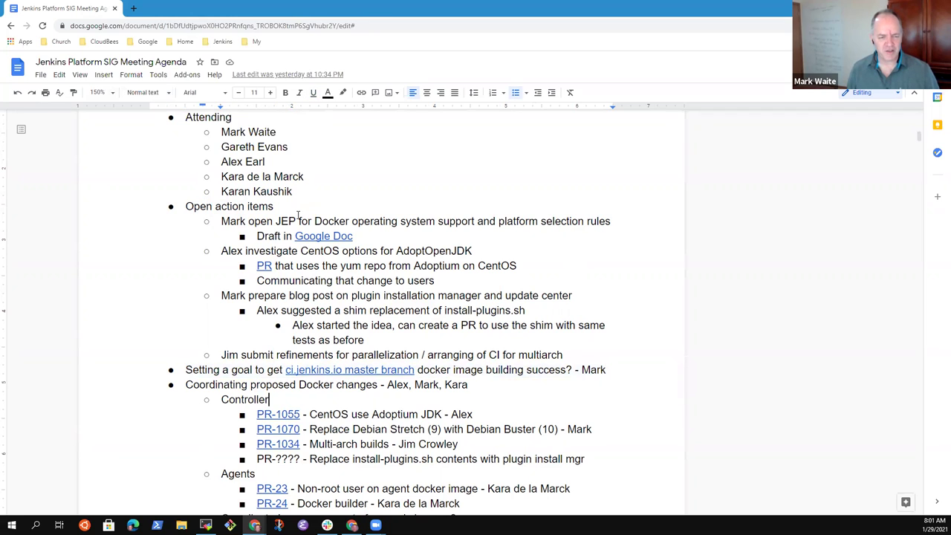
key("Up")
key("shift+Home")
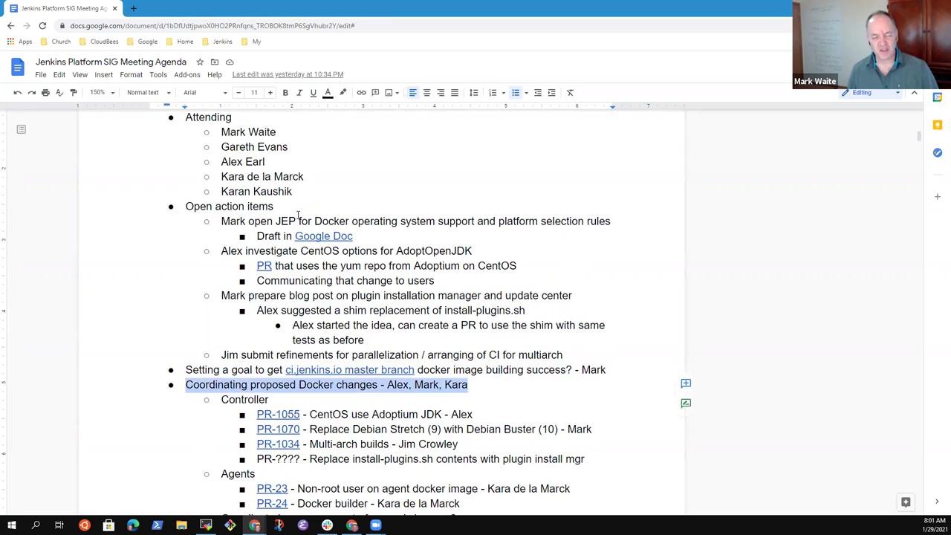
Go through the remaining agenda items of the 2021.01.29 meeting and highlight the Contributor Summit (Feb 23-25) topic.
scroll(287, 220, "down", 4)
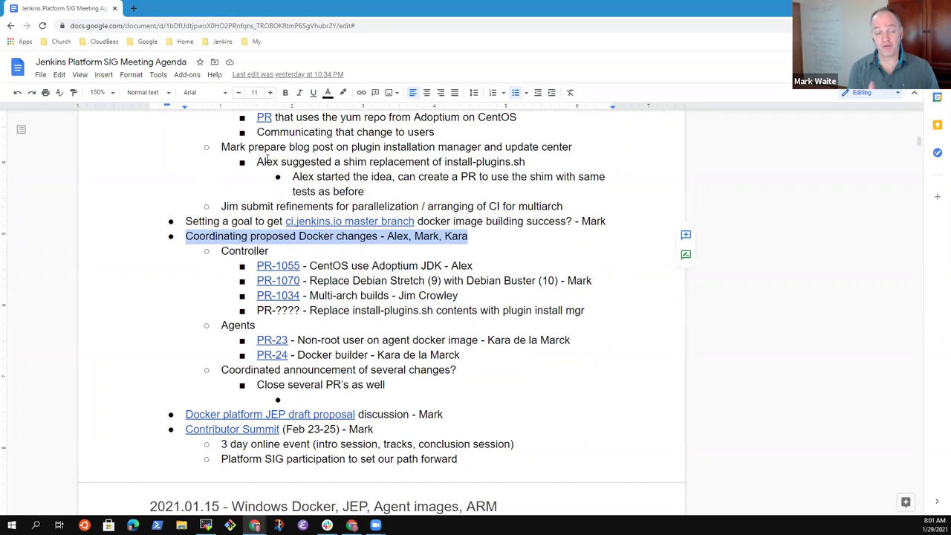
key("Down")
key("Down")
key("Down")
key("Down")
key("Down")
key("Down")
key("Down")
key("Down")
key("Down")
key("Down")
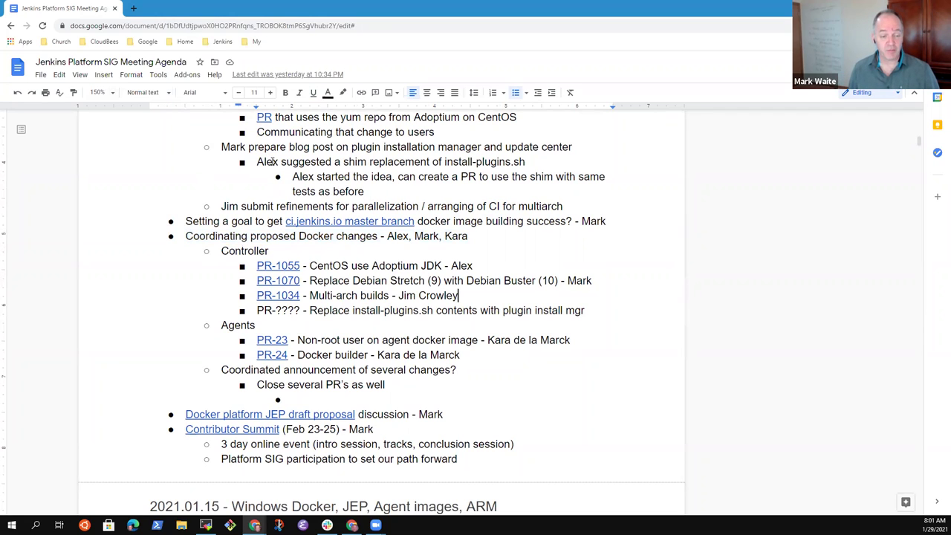
key("Down")
key("Down")
key("shift+End")
key("Down")
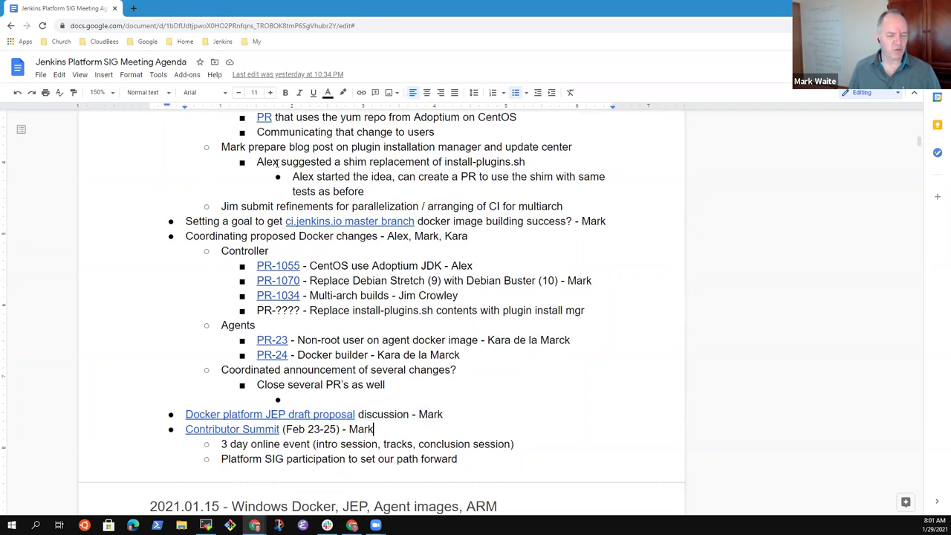
key("Home")
key("shift+End")
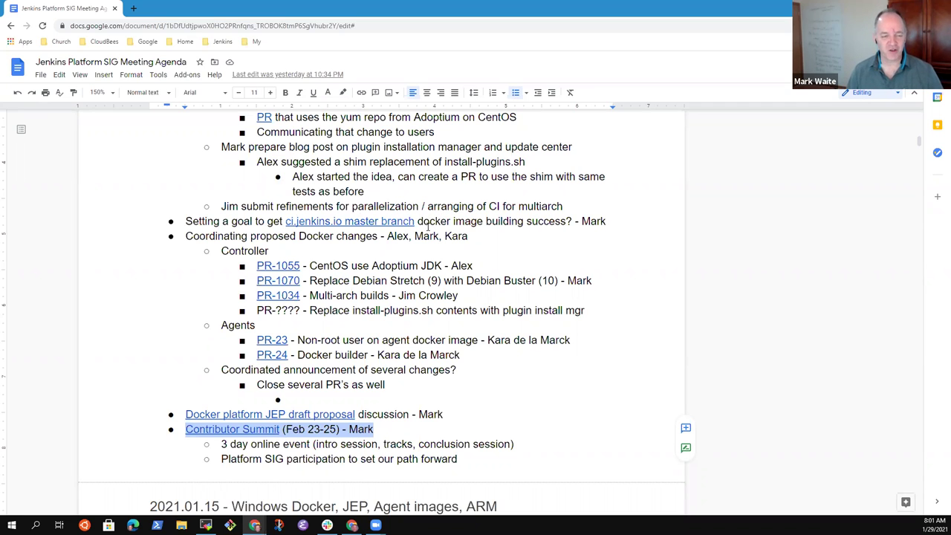
Delete the last person and the leftover bullet from the Attending list of the 2021.01.29 meeting.
scroll(158, 172, "up", 2)
scroll(286, 189, "up", 1)
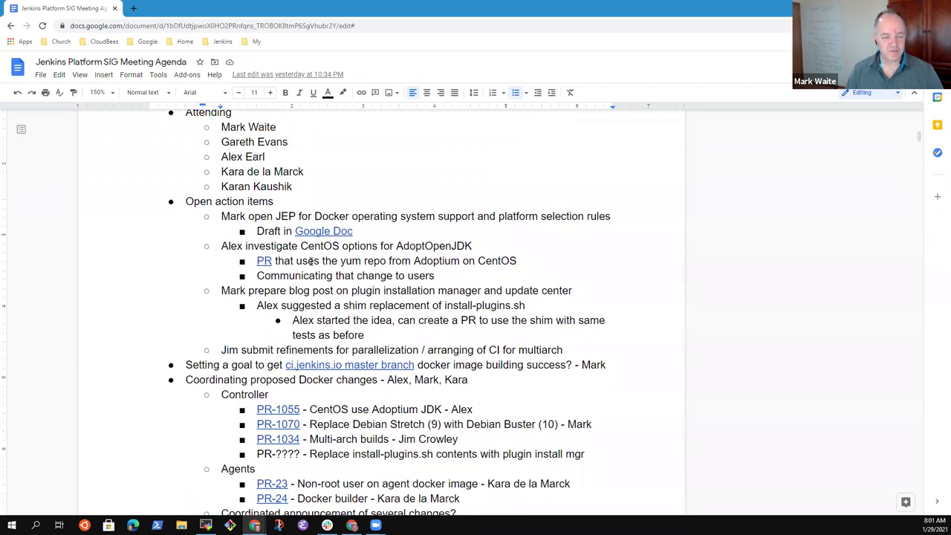
scroll(308, 258, "up", 1)
left_click_drag(293, 241, 297, 241)
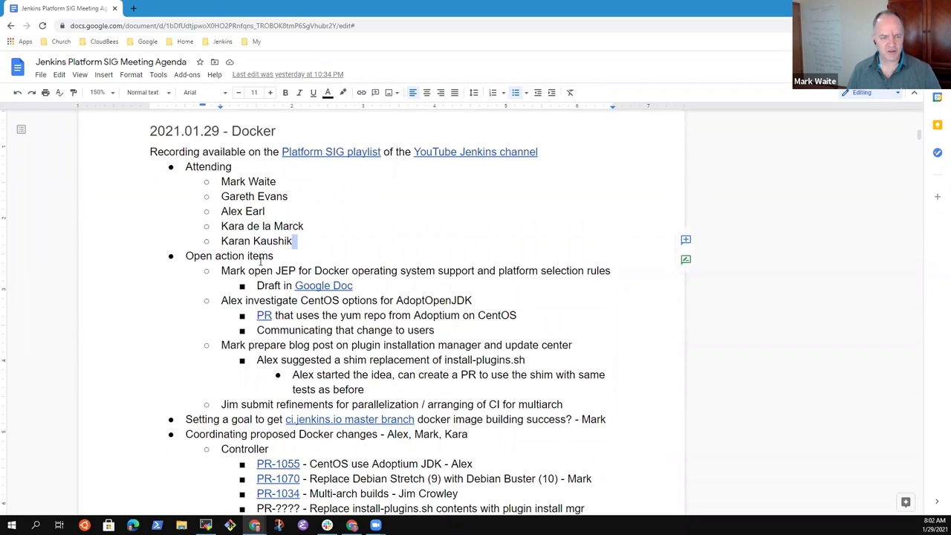
key("shift+Home")
key("BackSpace")
key("BackSpace")
key("BackSpace")
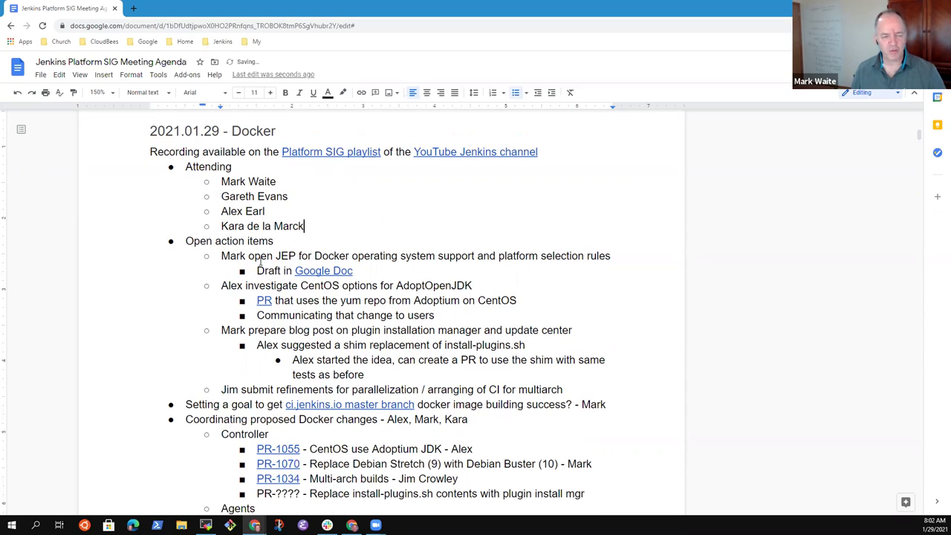
Add another attendee's full name to the Attending list, just above its last entry.
key("Return")
type("Jim ")
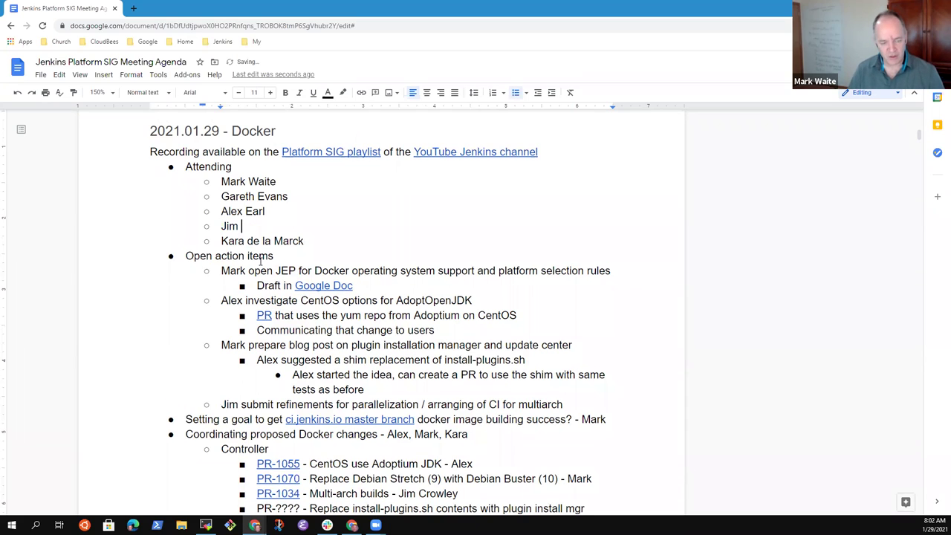
type("Crowley")
Highlight the open action item about the JEP for Docker operating system support and platform selection rules.
left_click(309, 263)
key("Down")
key("Down")
key("Up")
key("Home")
key("shift+End")
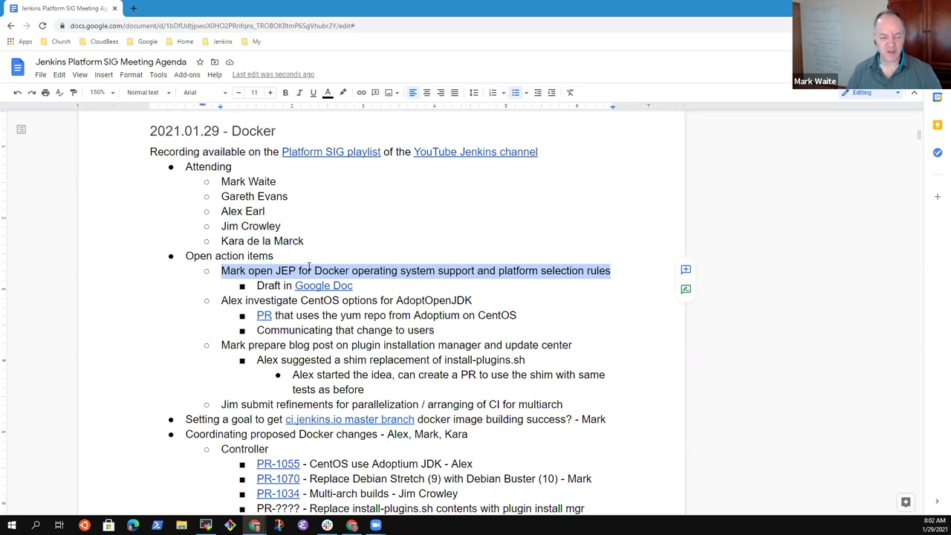
Preview the linked Docker Images Process JEP draft, open it in its own tab, and return to the meeting agenda.
left_click(325, 286)
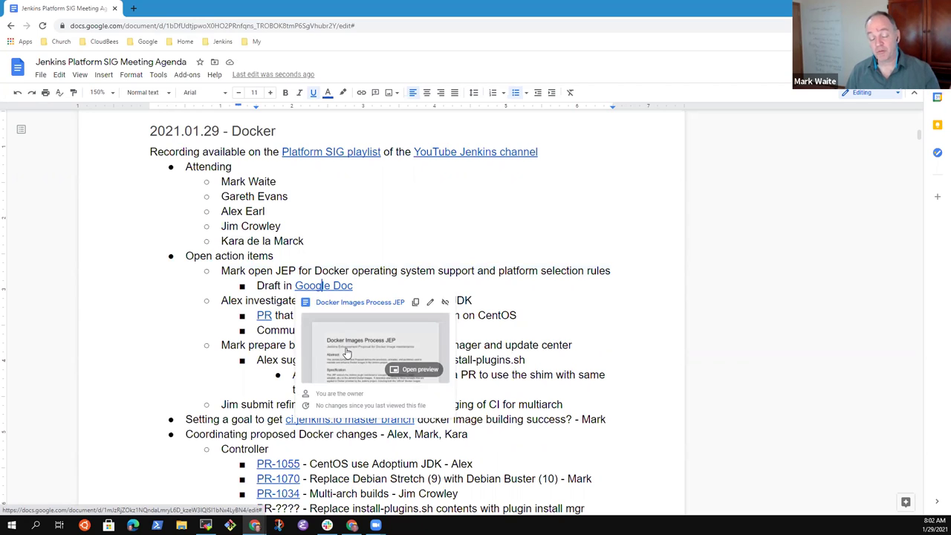
left_click(347, 355)
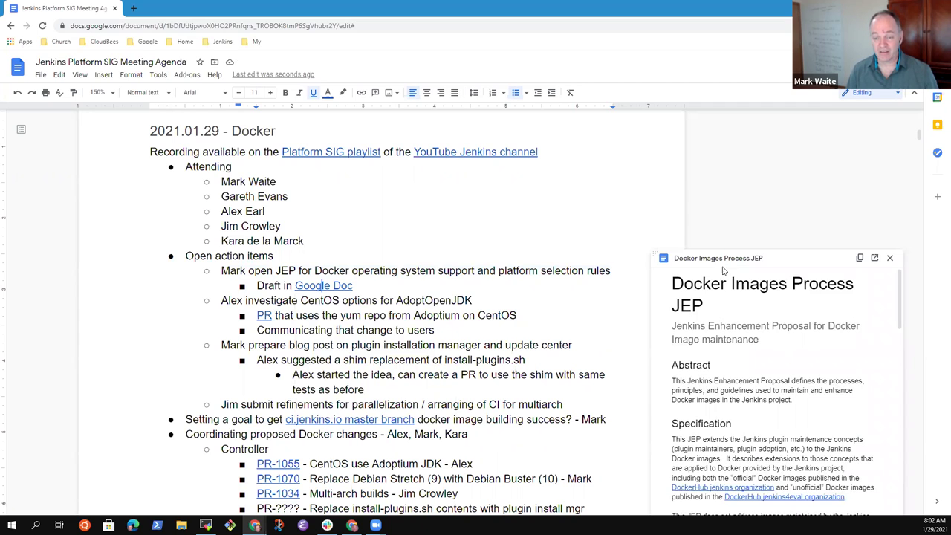
left_click(767, 261)
left_click(324, 286)
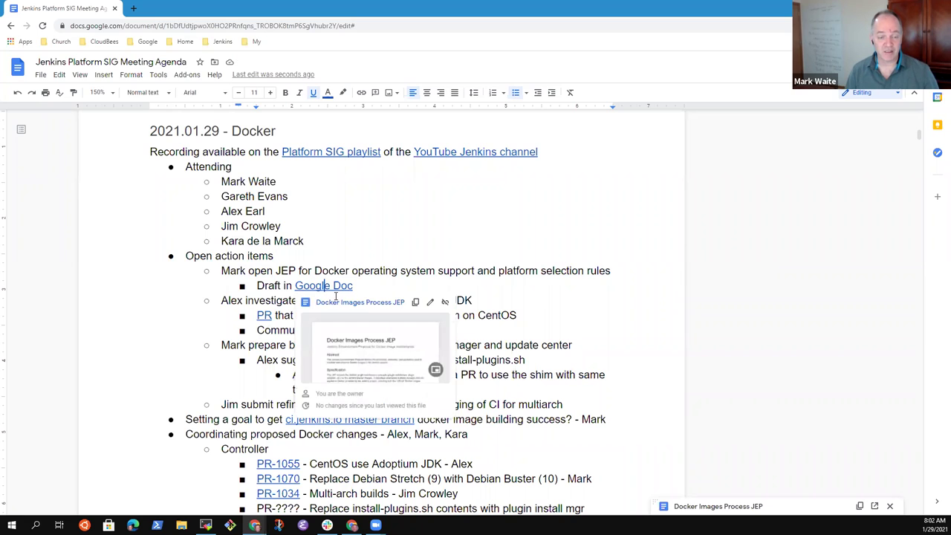
left_click(366, 305)
left_click(11, 3)
Add an empty nested bullet under the PR line of the CentOS options for AdoptOpenJDK action item.
left_click(260, 301)
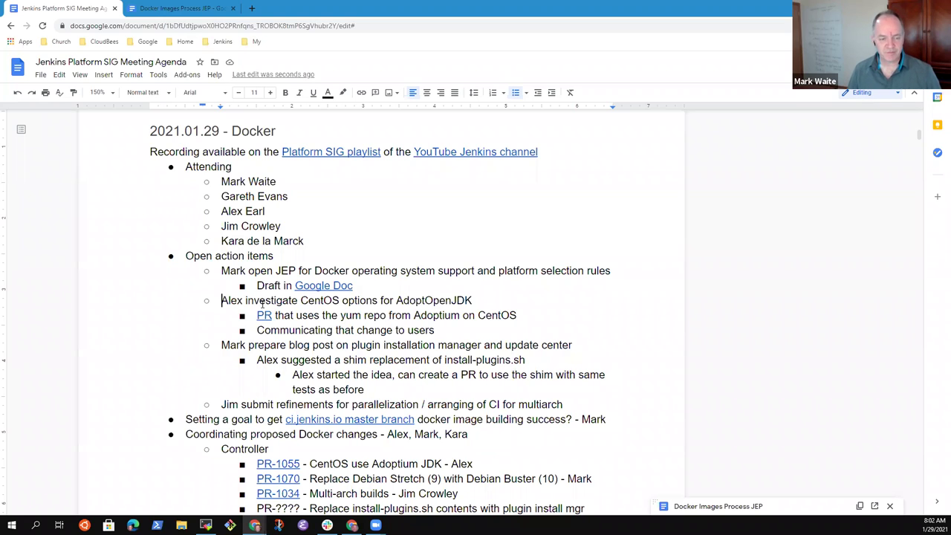
key("shift+End")
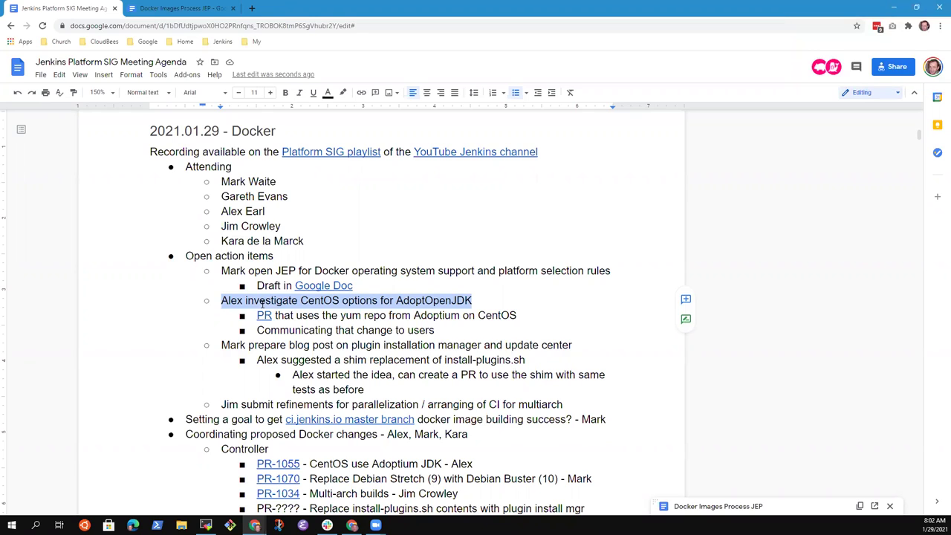
key("Down")
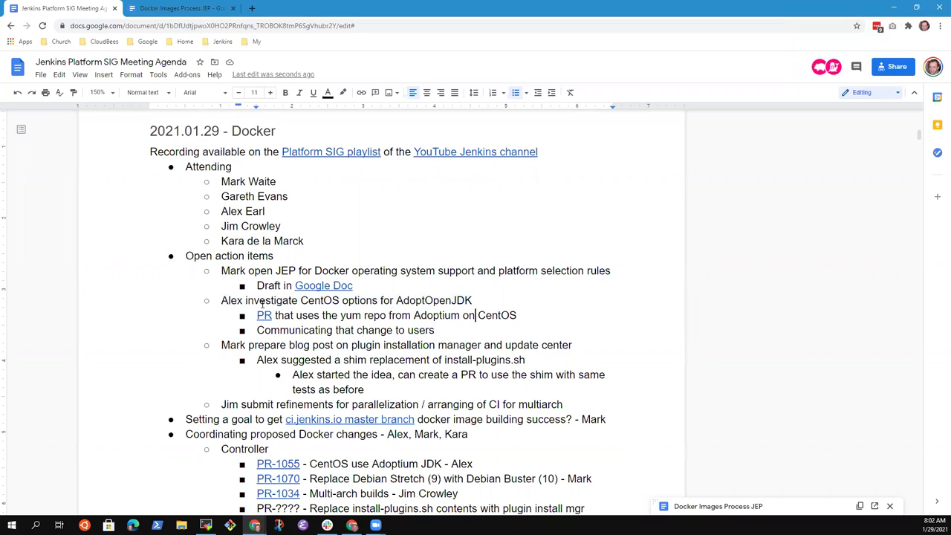
key("End")
key("Return")
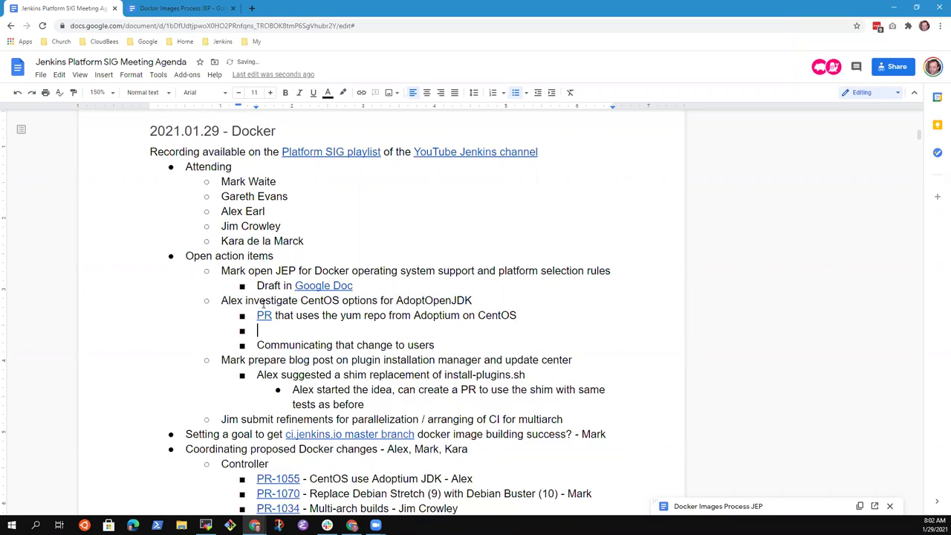
key("Tab")
type("N")
key("BackSpace")
type("Now pinning")
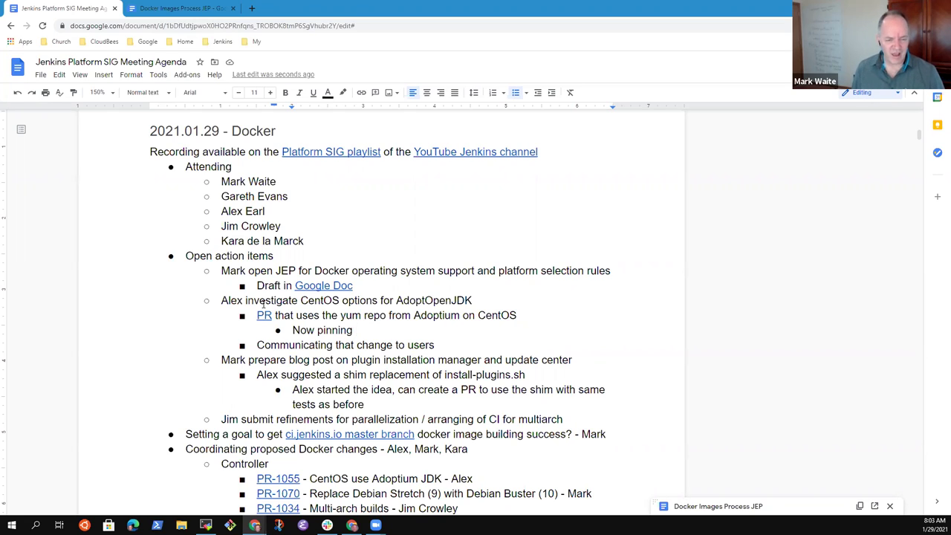
key("shift+Home")
key("BackSpace")
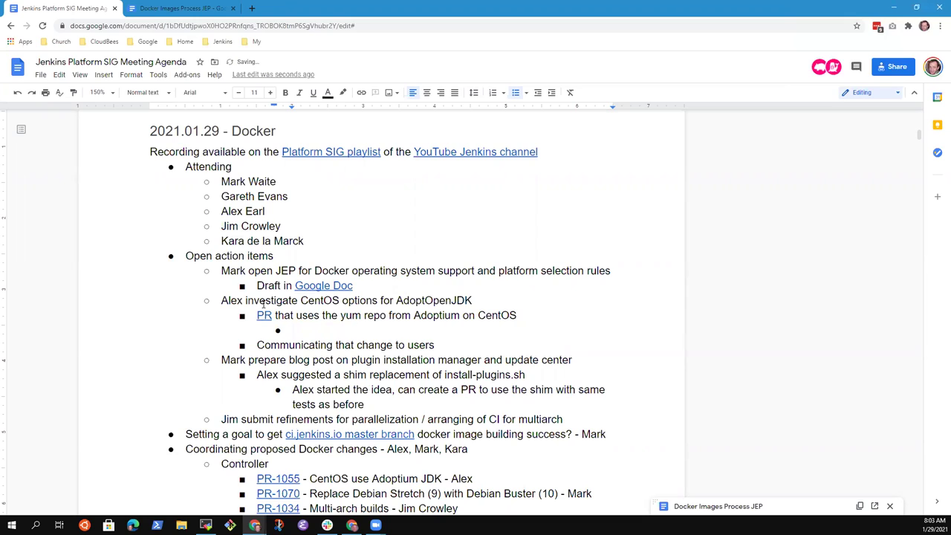
Enter the note "Not a compatibility risk, can merge soon" in the nested bullet under the CentOS PR line.
type("Not a compatibility ")
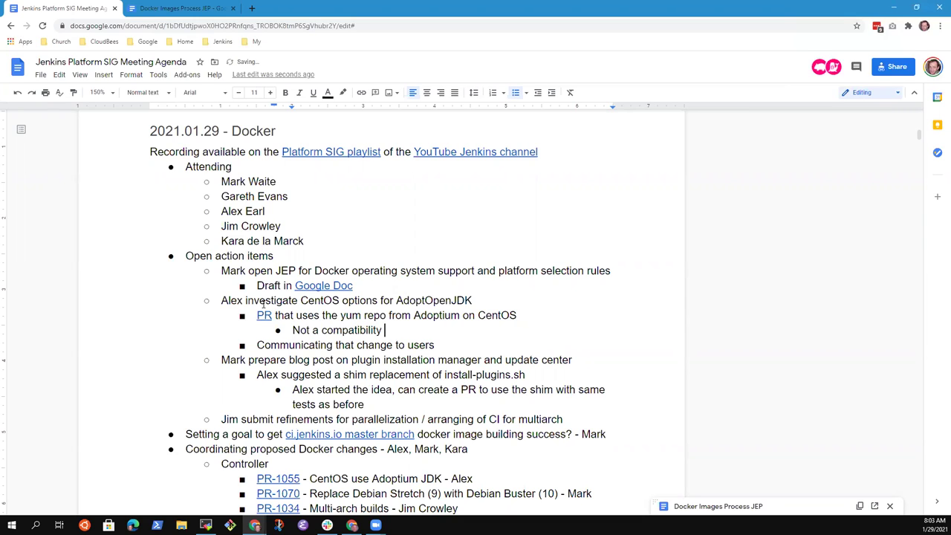
type("risk")
type(", can merge s")
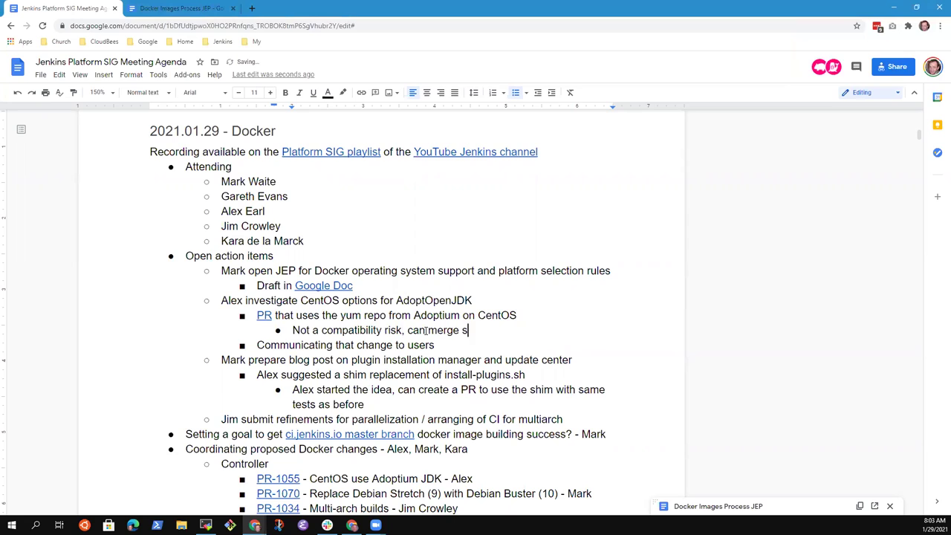
type("oon")
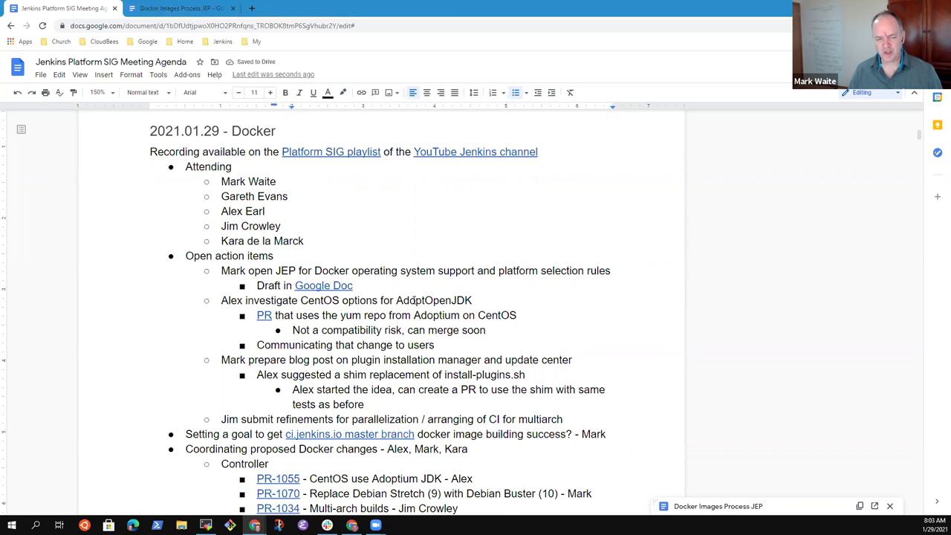
Highlight in turn the CentOS options item, the plugin installation manager blog post item and the install-plugins.sh shim suggestion.
left_click(416, 299)
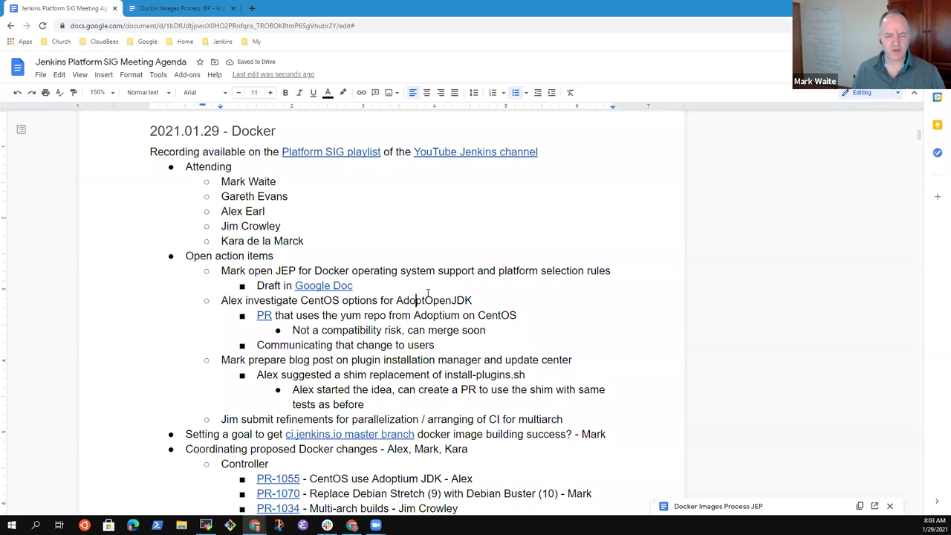
key("Home")
key("shift+End")
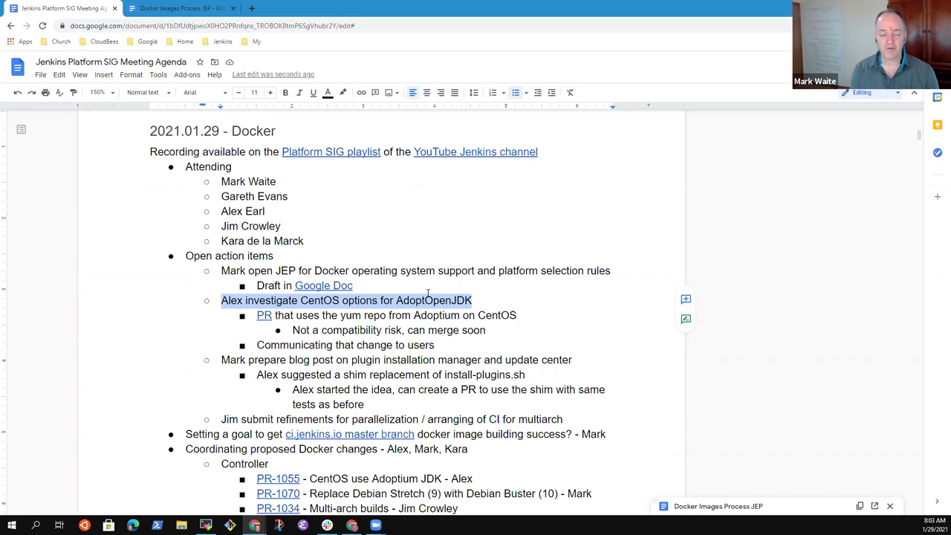
key("Down")
key("Down")
key("Down")
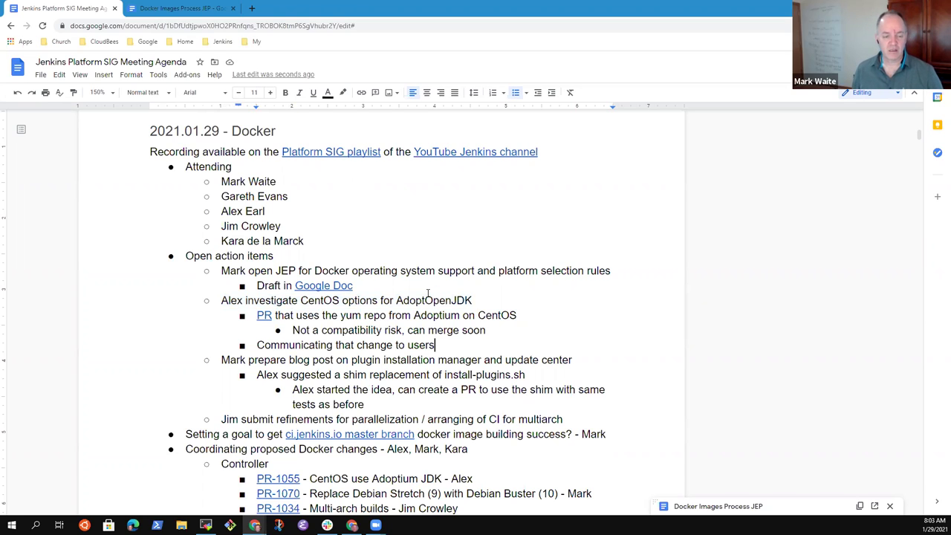
key("Home")
key("shift+End")
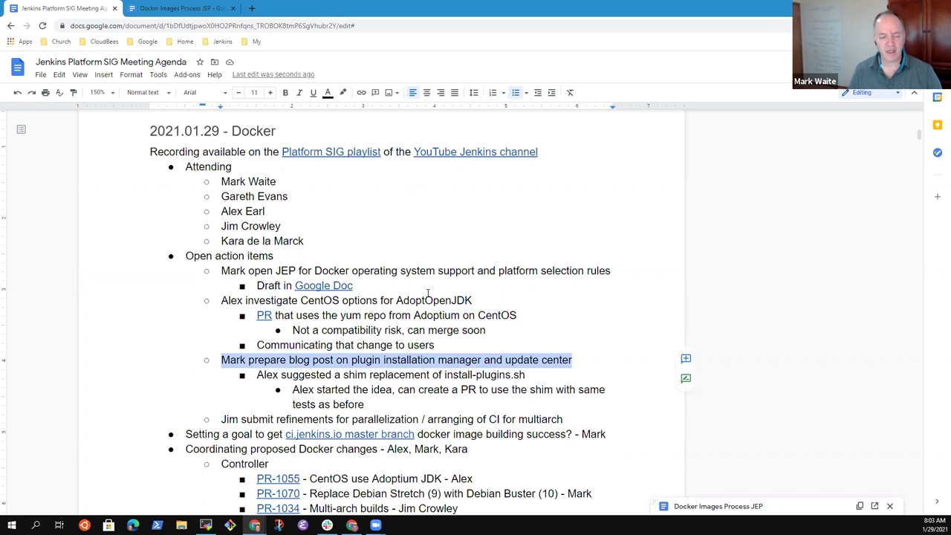
key("Down")
key("Down")
key("shift+Home")
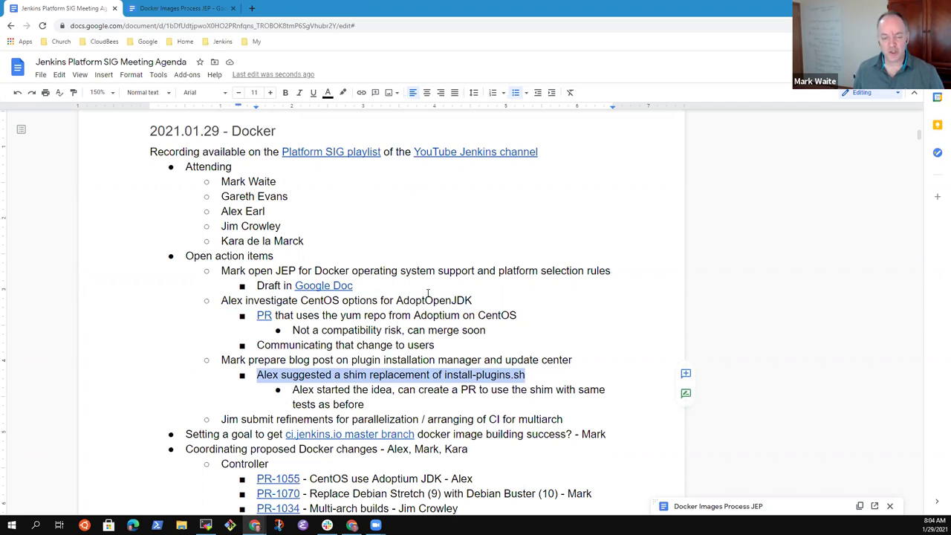
Add a second sub-note under the install-plugins.sh shim suggestion that its proposer "has a PR almost ready to replace the internals of install-plugins.sh".
key("Down")
key("Down")
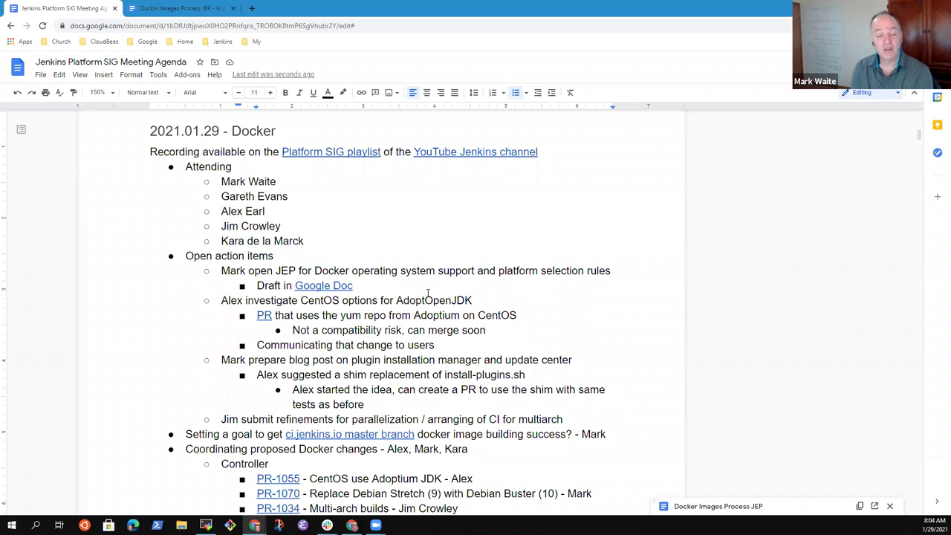
key("Up")
key("Up")
key("Up")
key("Up")
key("Up")
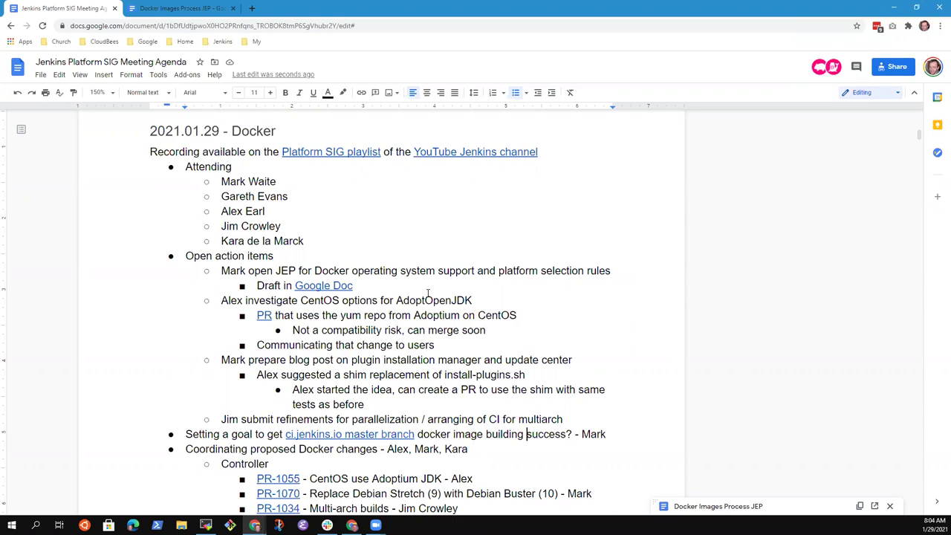
key("Return")
type("Alex")
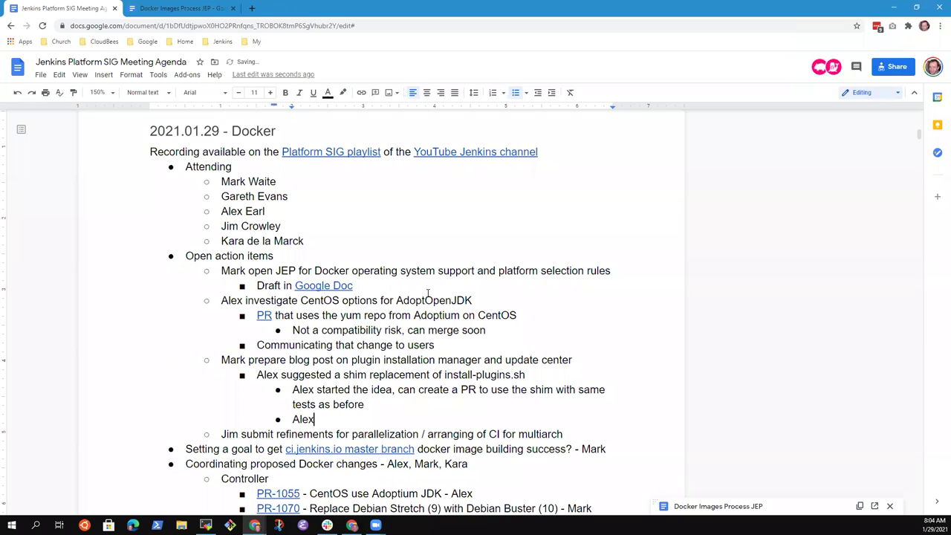
type(" has a PR almost ready for t")
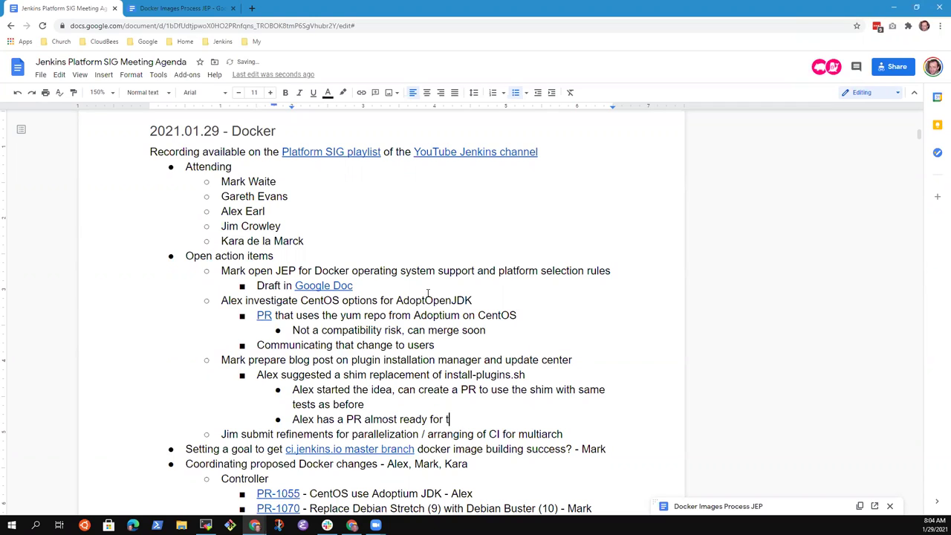
type("he")
key("BackSpace")
key("BackSpace")
key("BackSpace")
key("BackSpace")
key("BackSpace")
key("BackSpace")
key("BackSpace")
type("to replace the intern")
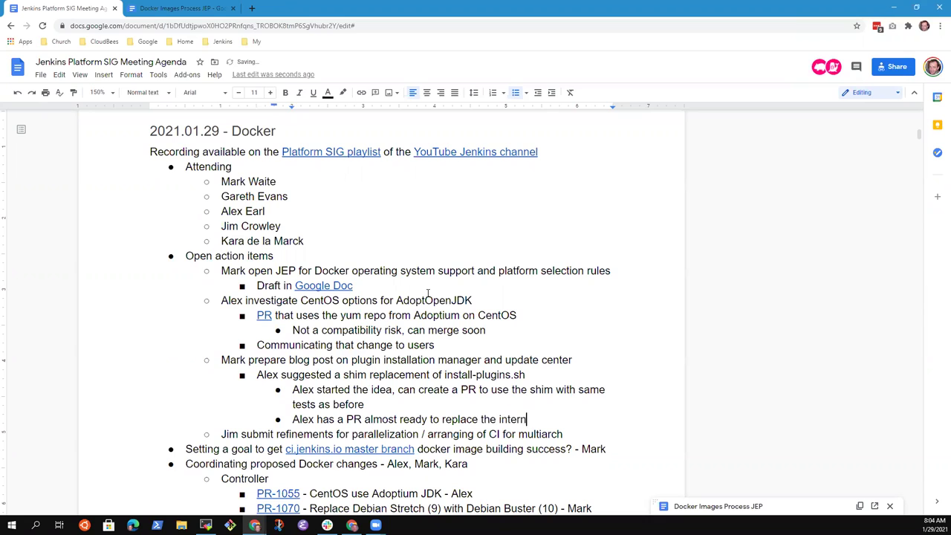
type("als of ")
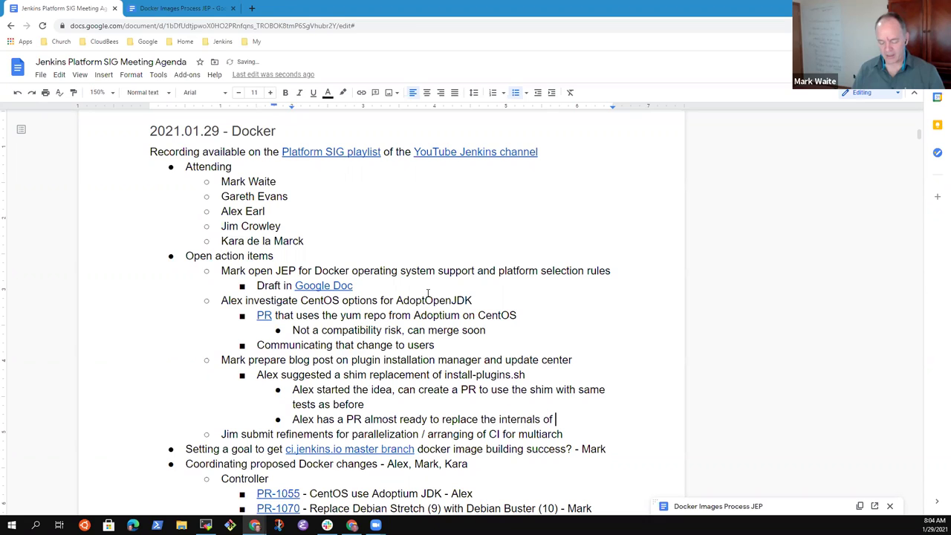
type("install-plu")
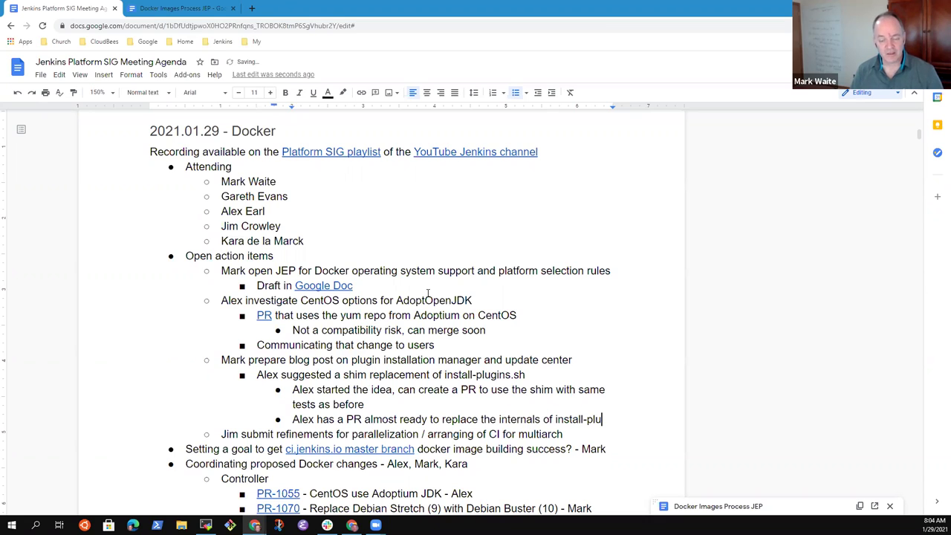
type("gins.sh")
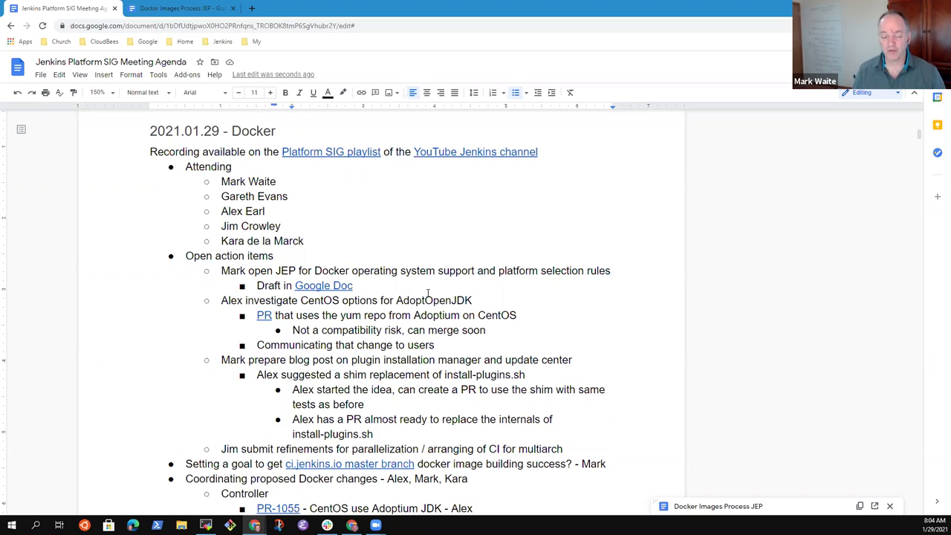
Look ahead through the proposed Docker changes and highlight the action item on parallelization / arranging of CI for multiarch.
key("Down")
key("Down")
key("Down")
key("Down")
key("Down")
key("Down")
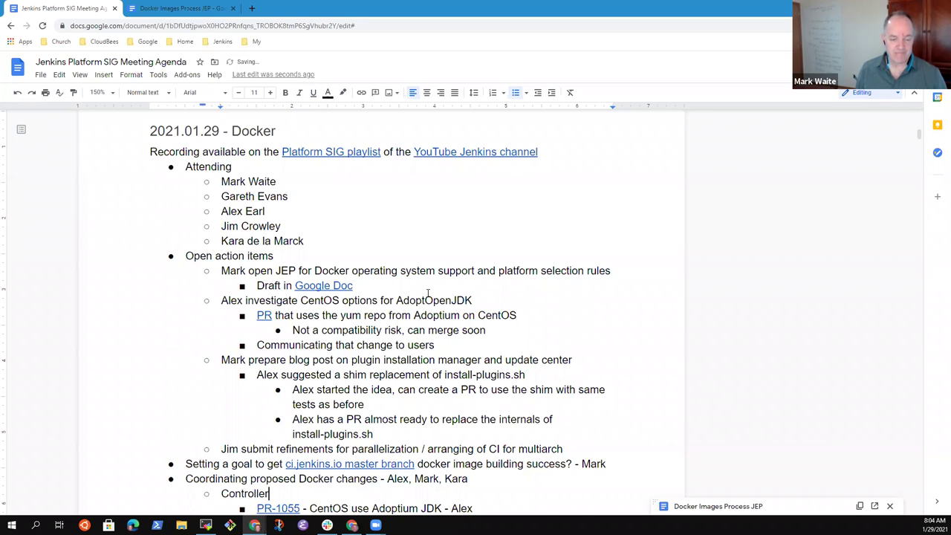
key("Down")
key("Down")
key("Down")
key("Down")
key("Down")
key("Down")
key("Down")
key("Up")
key("Up")
key("Up")
key("Up")
key("Up")
key("Up")
key("Up")
key("Up")
key("Up")
key("Up")
key("Up")
key("Up")
key("Home")
key("shift+End")
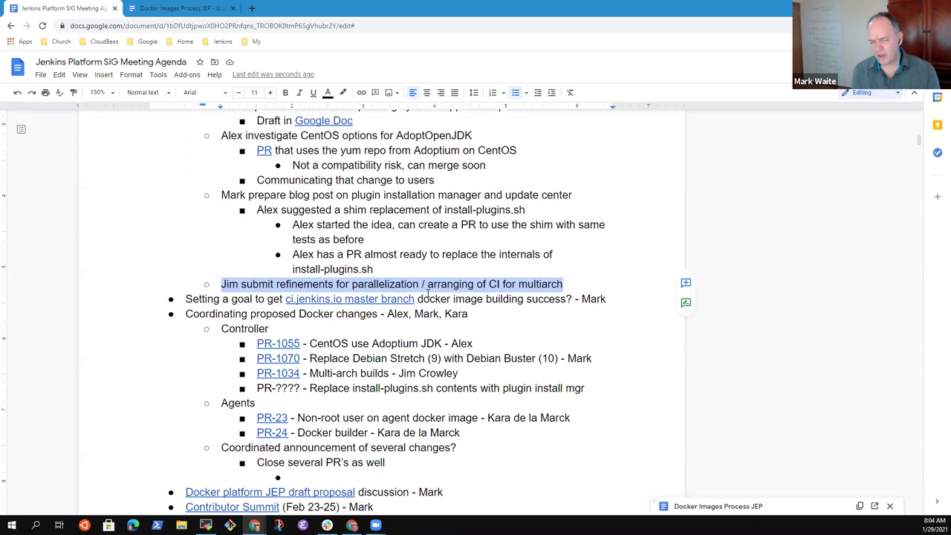
Add the nested note "Returning to work on Jenkins platform" under the multiarch CI action item.
key("End")
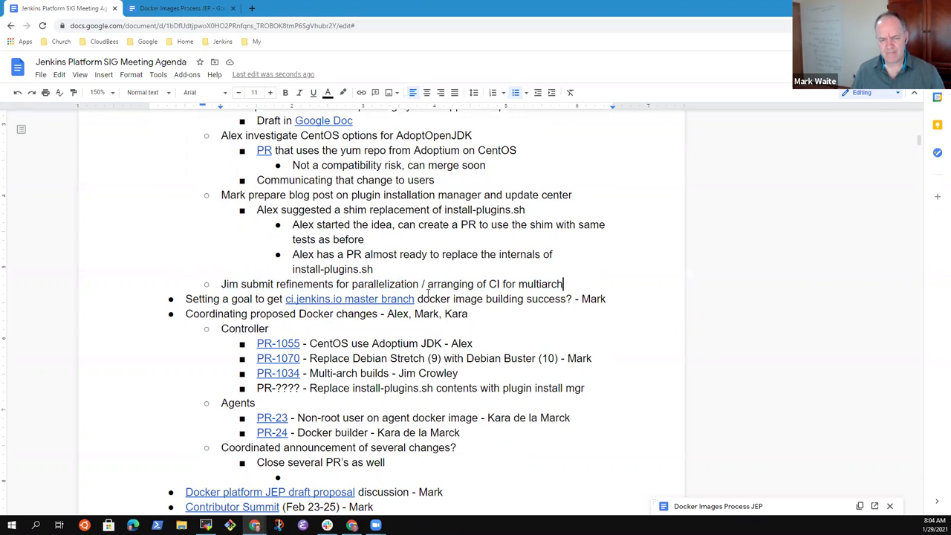
key("Return")
key("Tab")
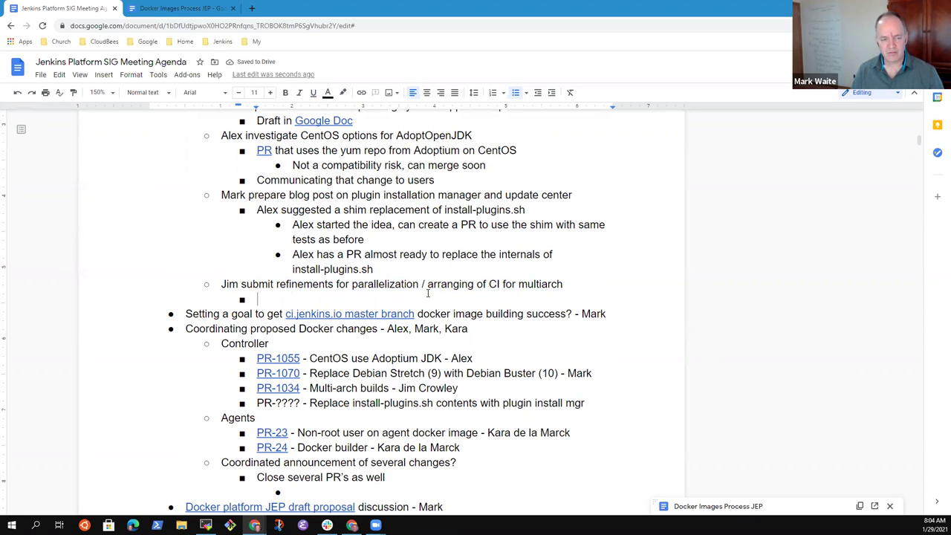
type("Return")
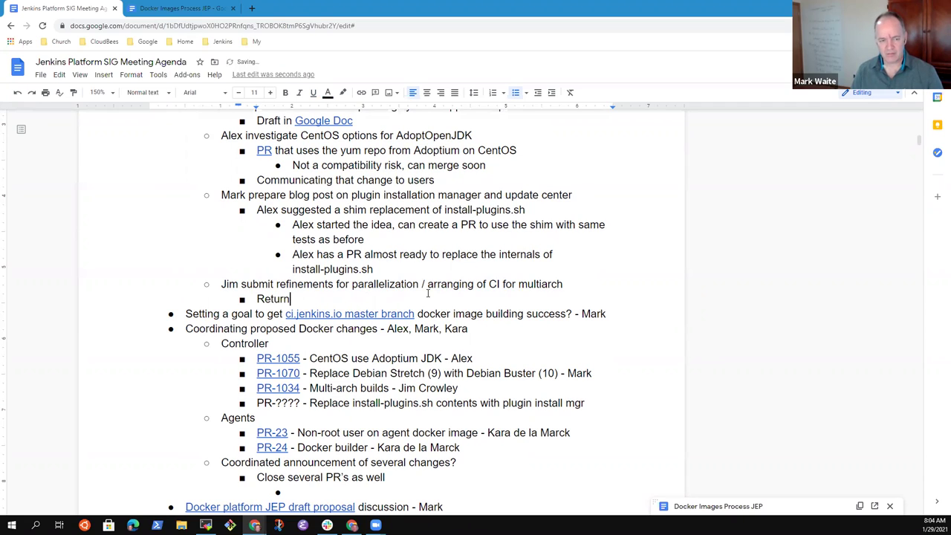
type("ing ")
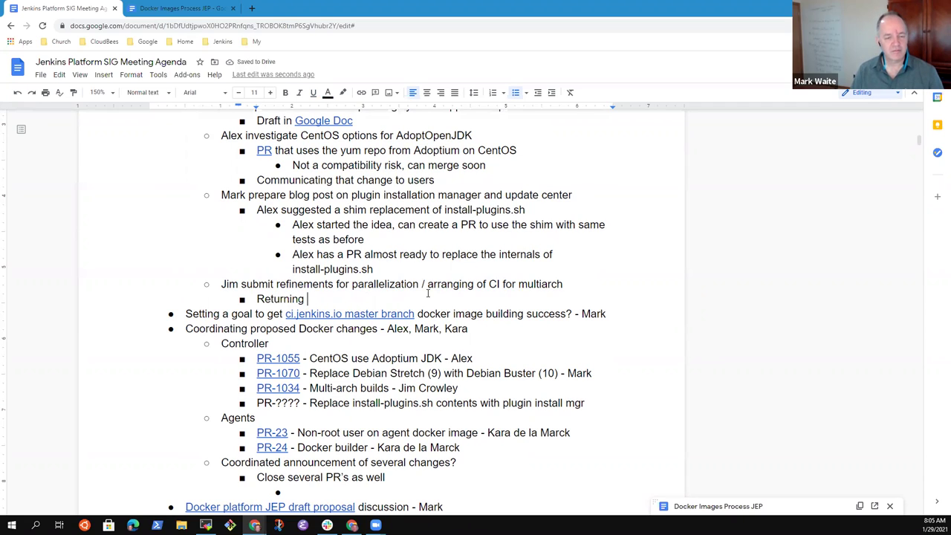
type("to work on ")
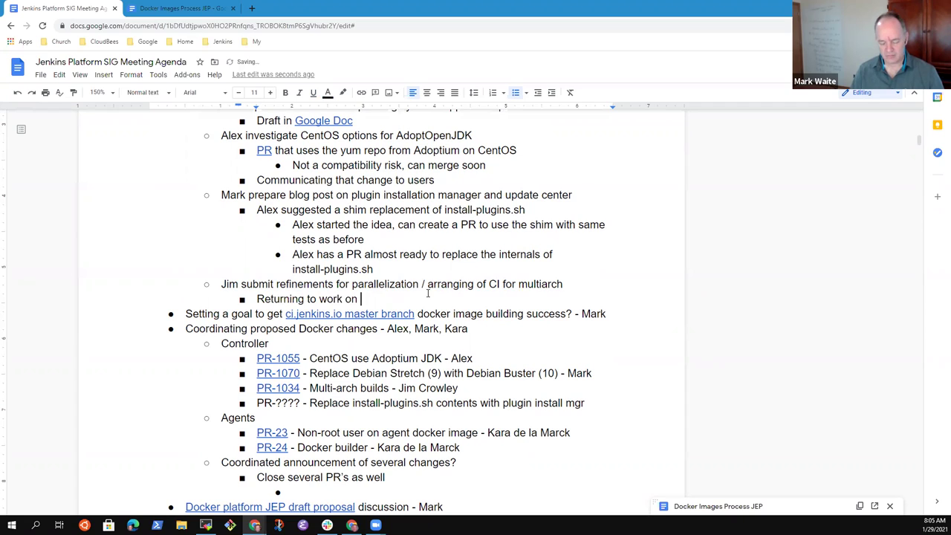
type("Jenkins platform")
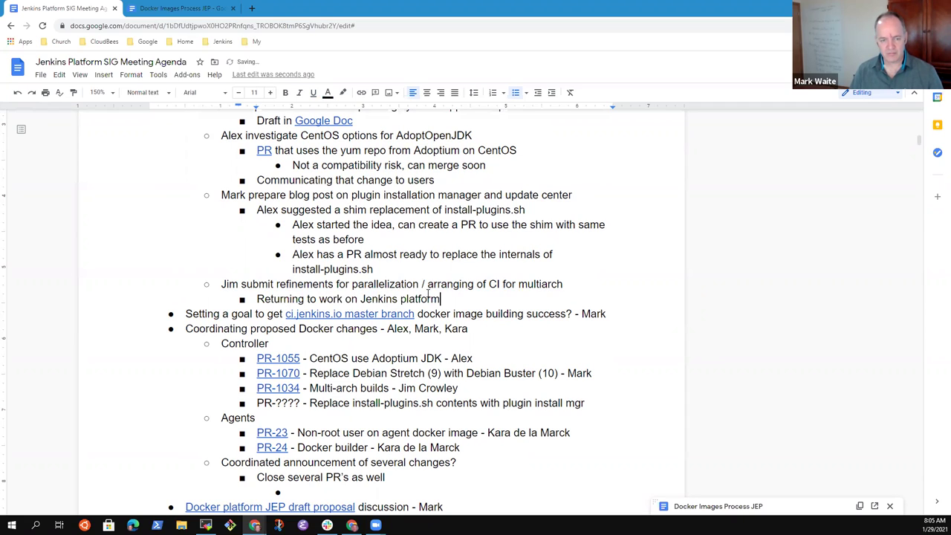
Add a second note under the multiarch CI item: "Needs to discuss the Groovy parallelization code for faster builds".
key("Return")
type("Needs ot me")
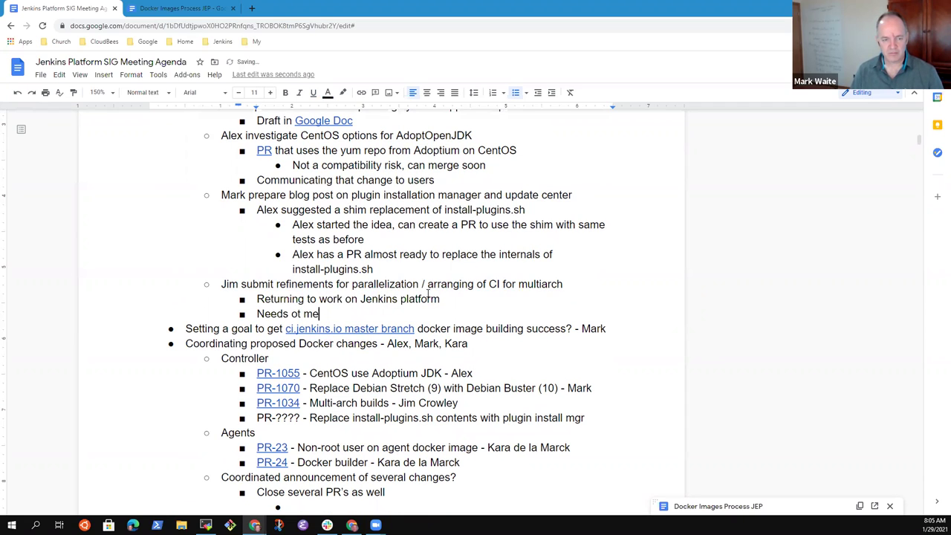
key("BackSpace")
key("BackSpace")
key("BackSpace")
key("BackSpace")
key("BackSpace")
type("to d")
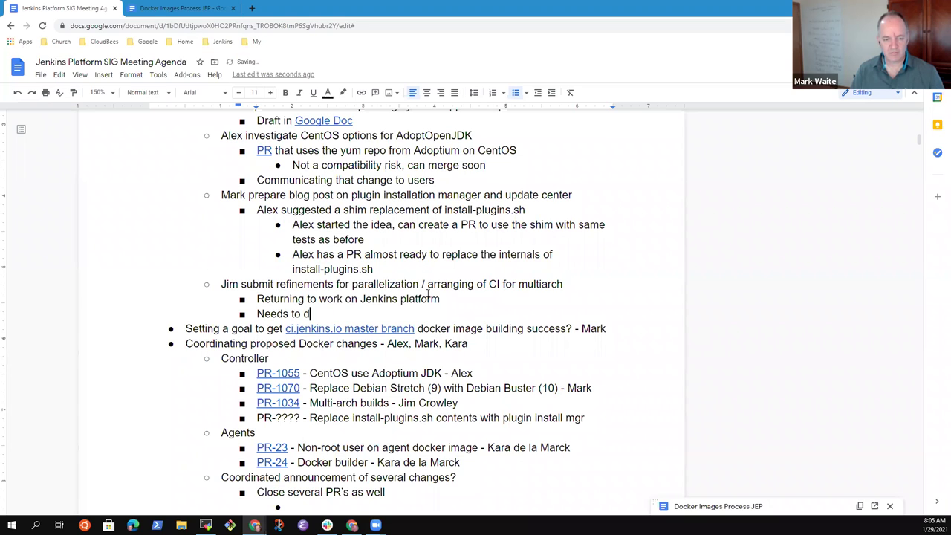
type("iscuss the Groovy parallel")
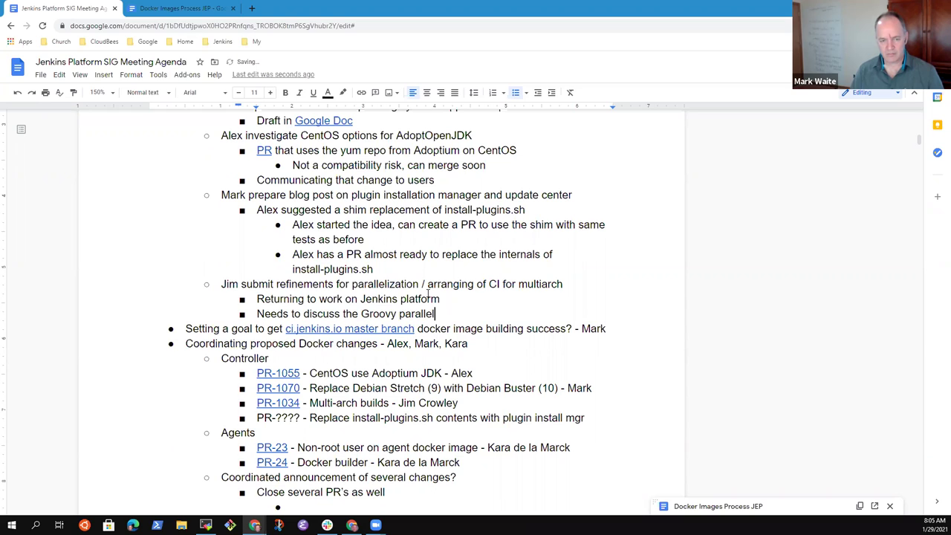
type("ization code ")
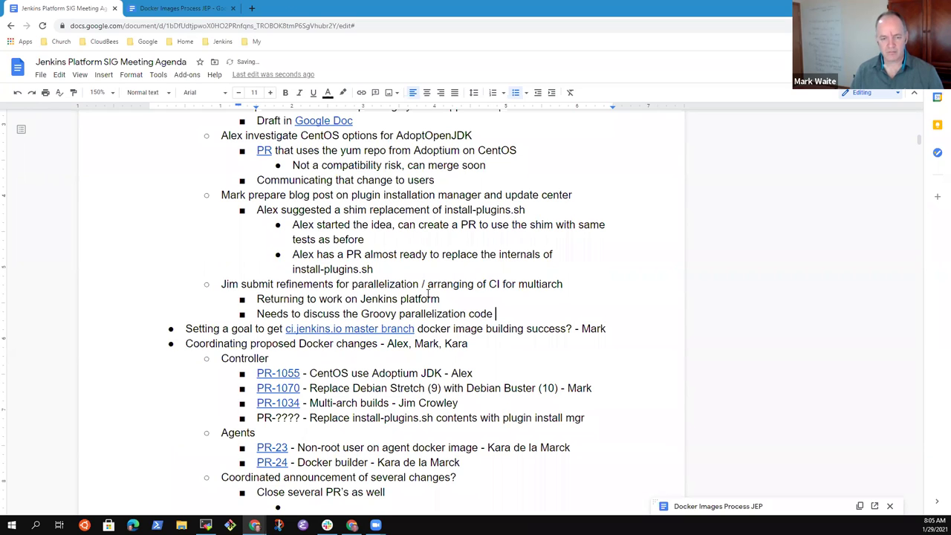
type("for fas")
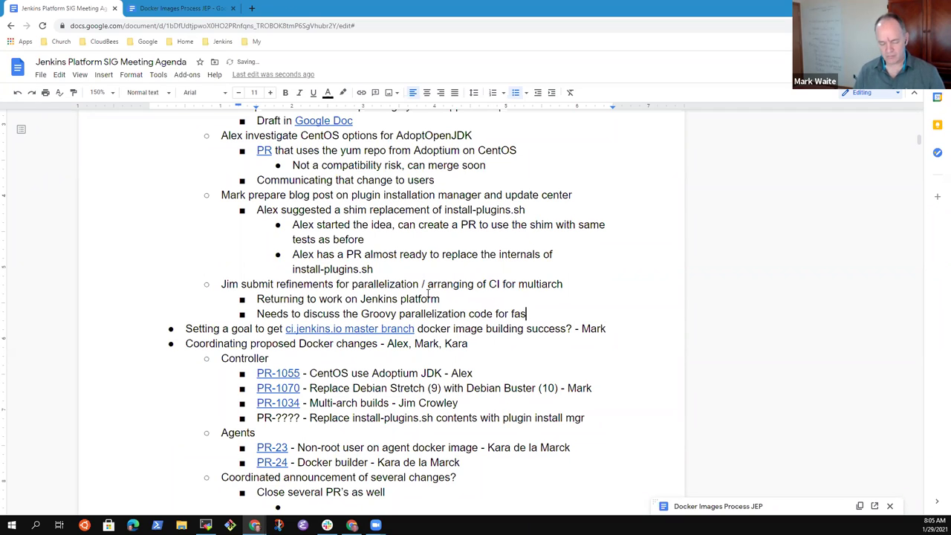
type("ter builds")
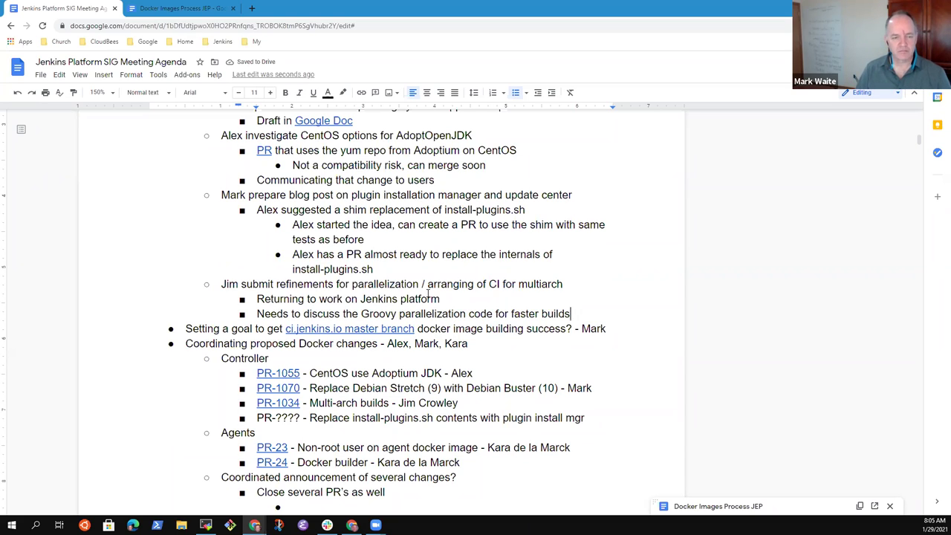
Add a sub-note under the Groovy parallelization line to discuss with the named attendee, "needs further refinement based on master".
key("Return")
key("Tab")
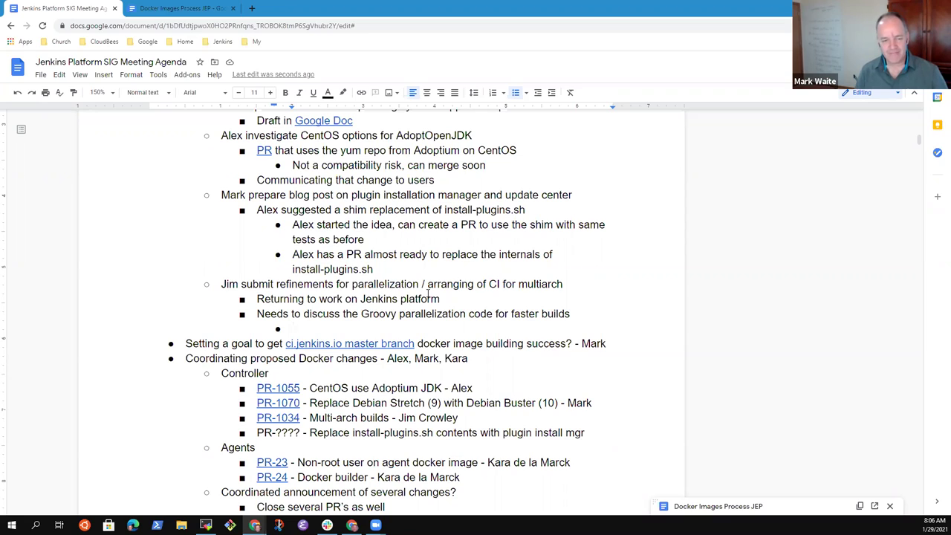
type("Discuss with Alex kE")
key("BackSpace")
key("BackSpace")
type("RE")
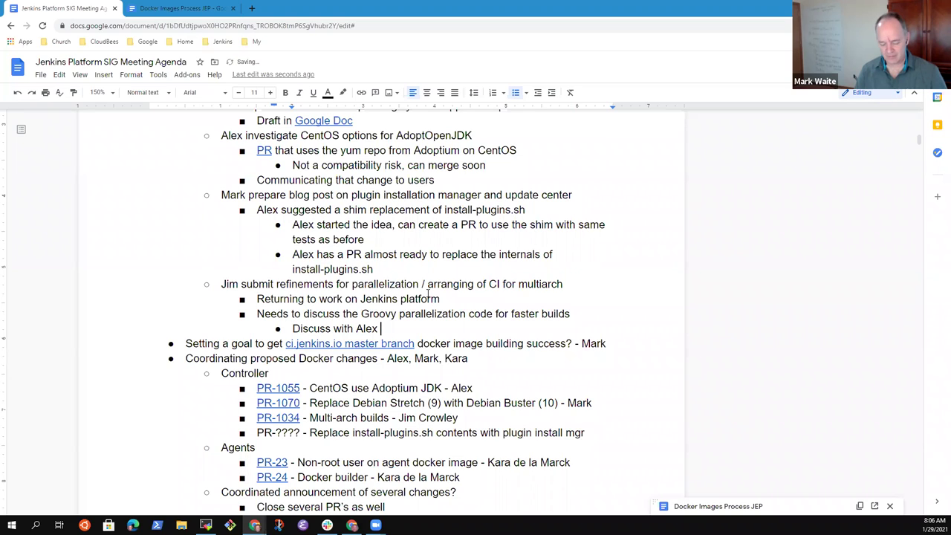
key("BackSpace")
key("BackSpace")
type("Earl")
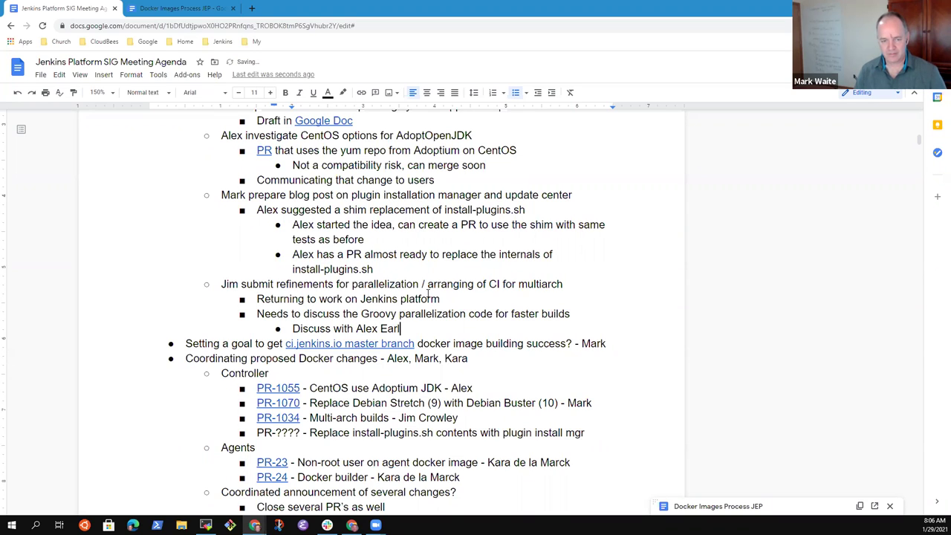
type(", needs fu")
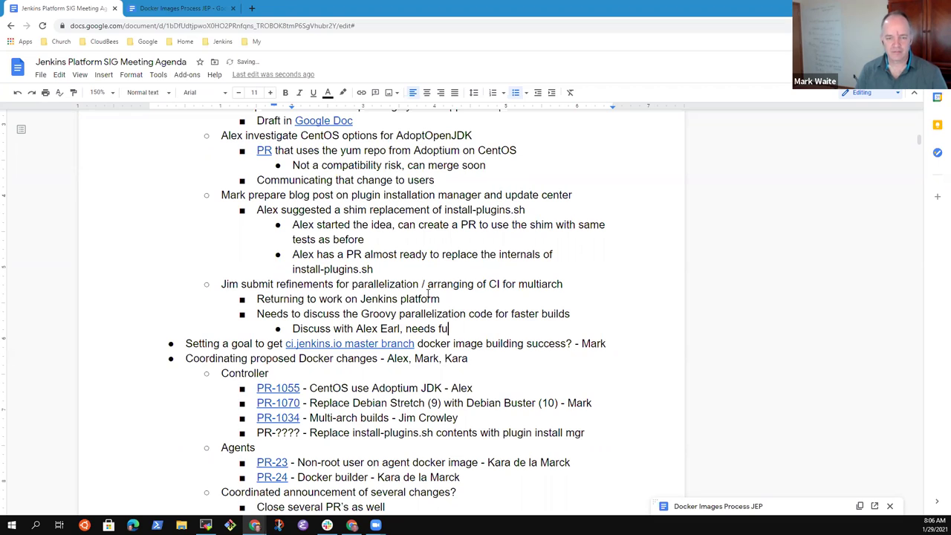
type("rther")
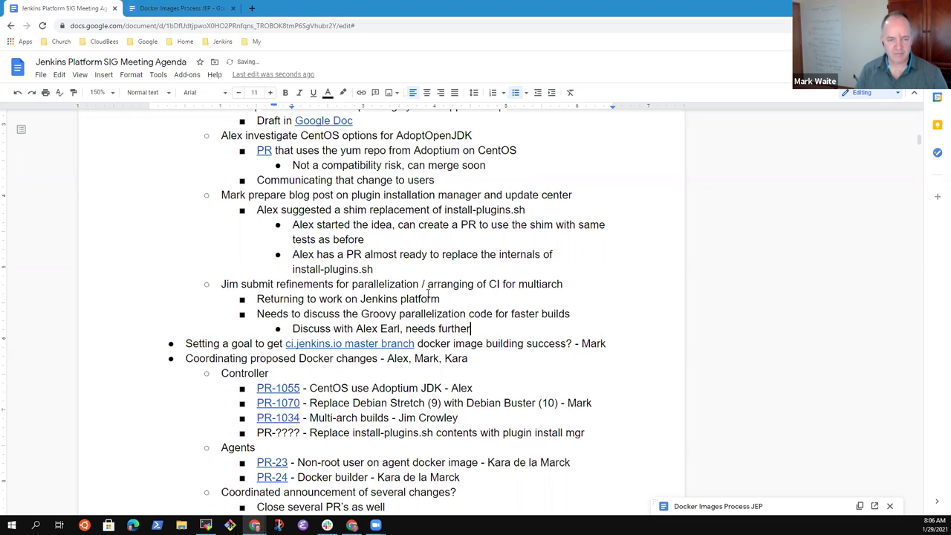
type(" refinement based on master")
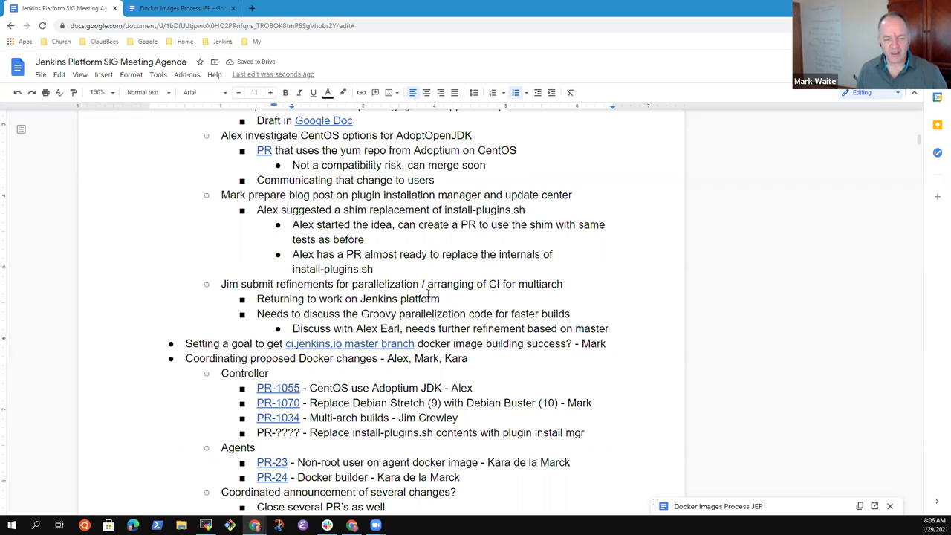
Highlight in turn the multiarch CI action item and the ci.jenkins.io master branch docker image building goal.
key("Up")
key("Up")
key("Up")
key("Home")
key("shift+End")
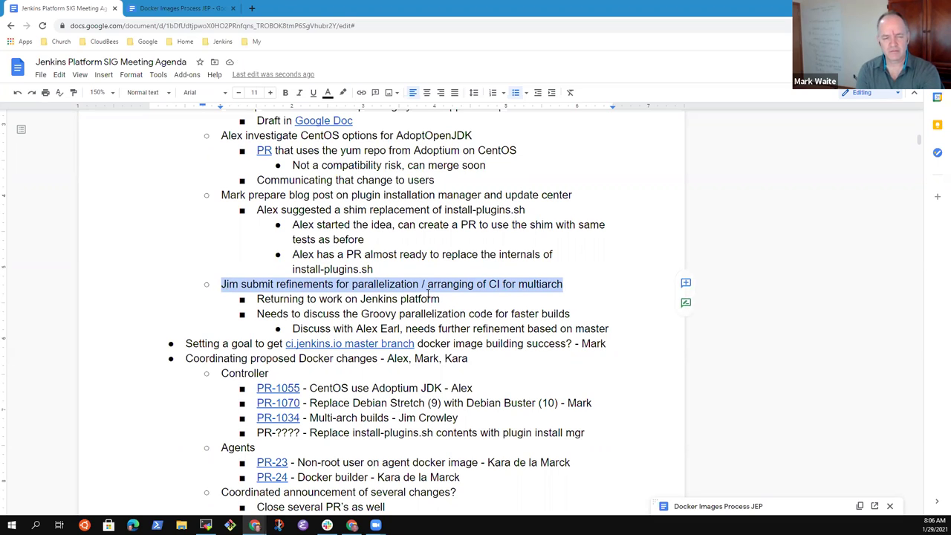
key("Down")
key("Down")
key("Down")
key("Down")
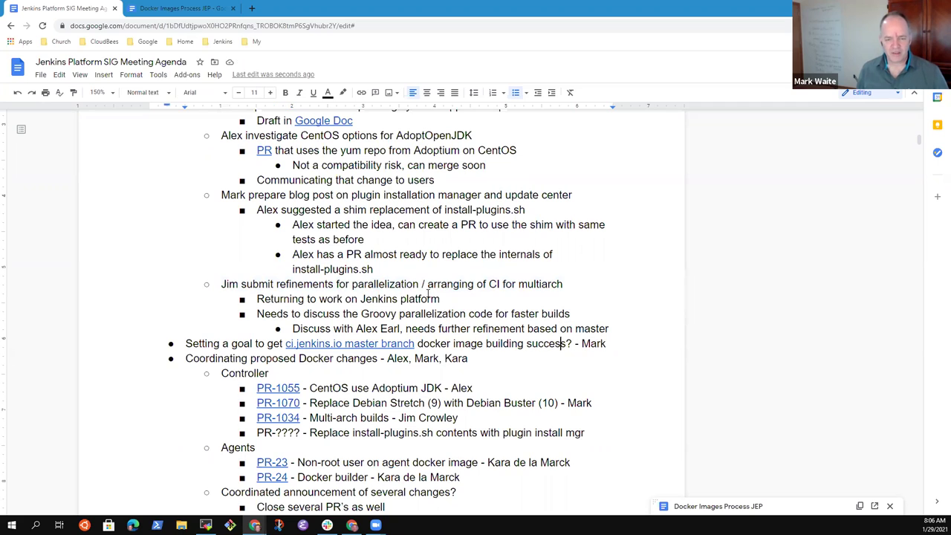
key("Home")
key("shift+End")
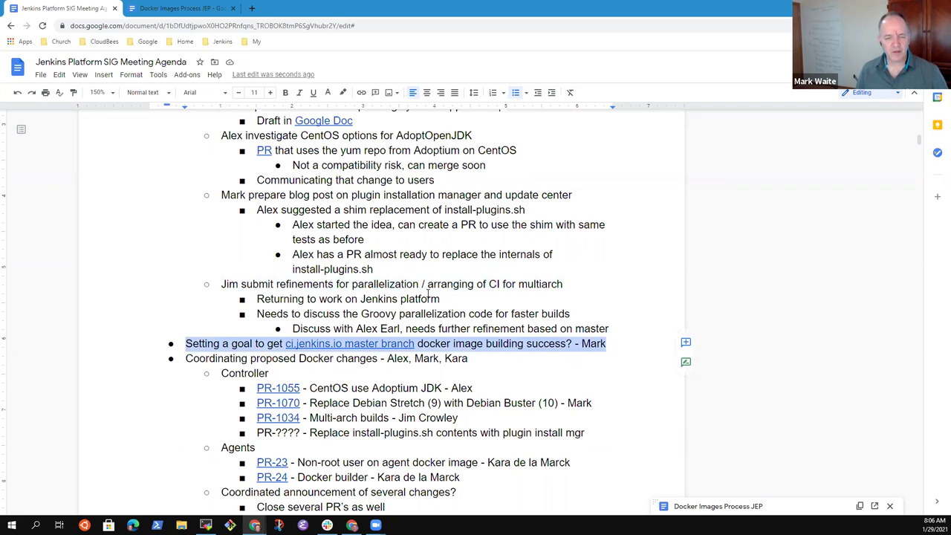
Add the nested note "No progress yet, likely submit a PR to not publish to jenkins4eval" under the ci.jenkins.io master branch goal.
key("End")
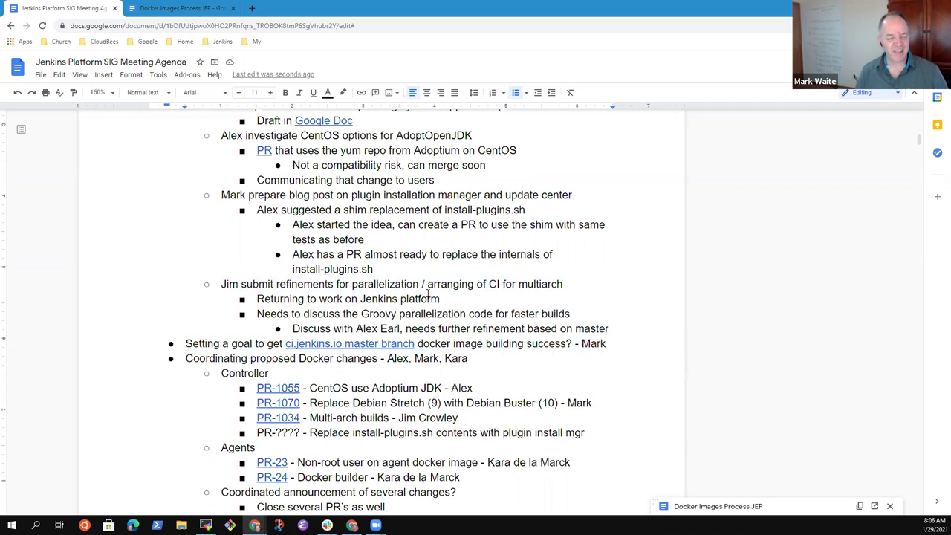
key("Return")
key("Tab")
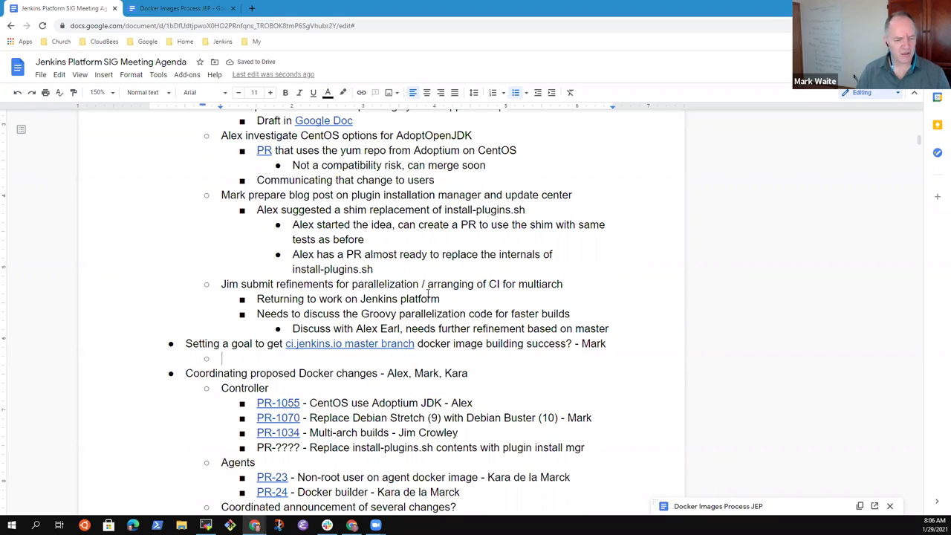
type("No progress")
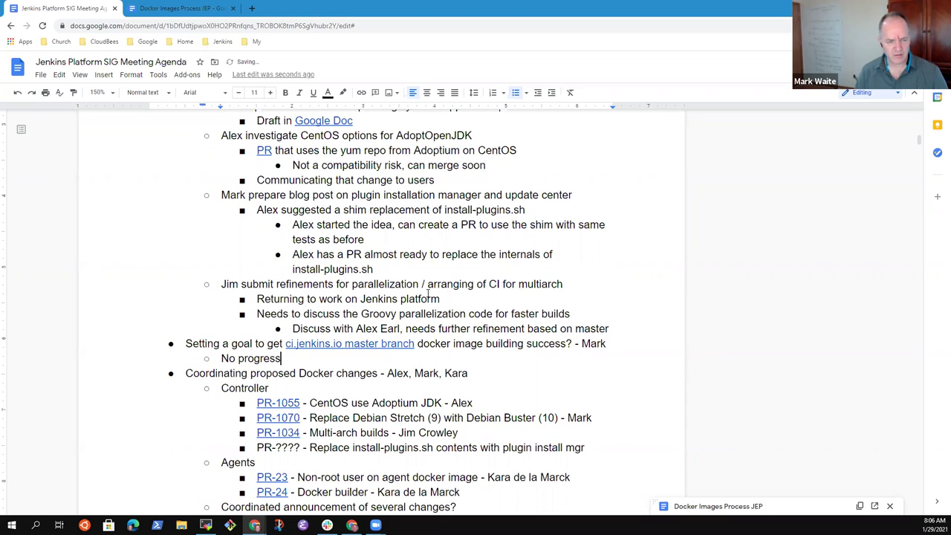
type(" yet, still")
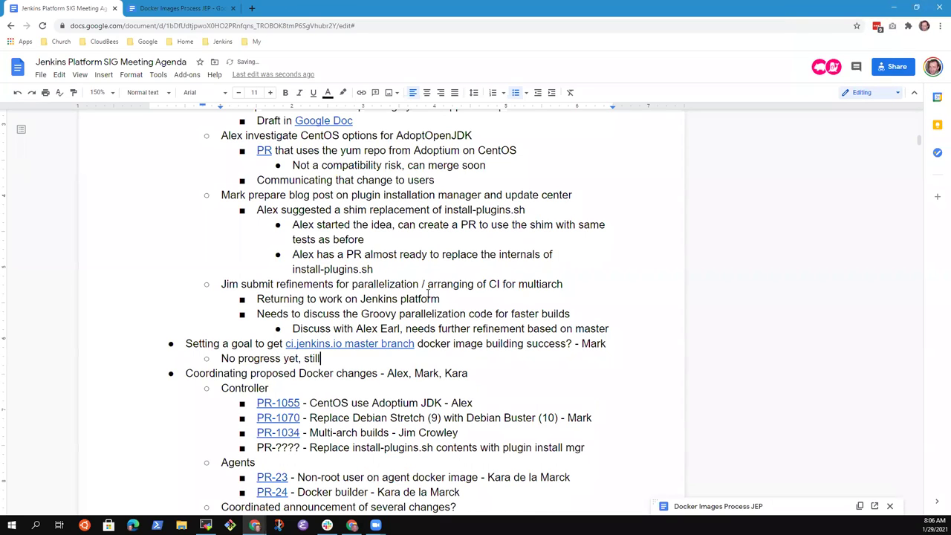
key("ctrl+BackSpace")
type("likely set")
key("ctrl+BackSpace")
type("submit a PR")
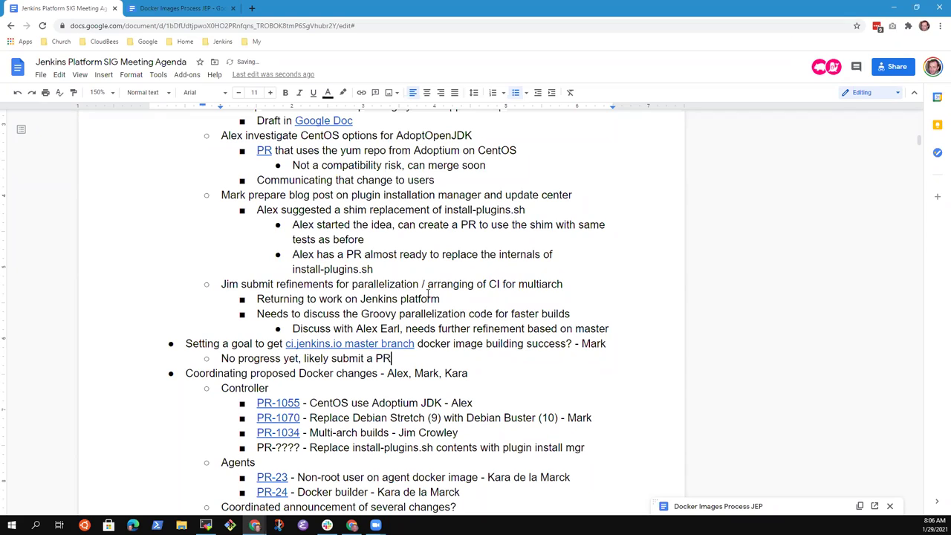
type(" to not publish to je")
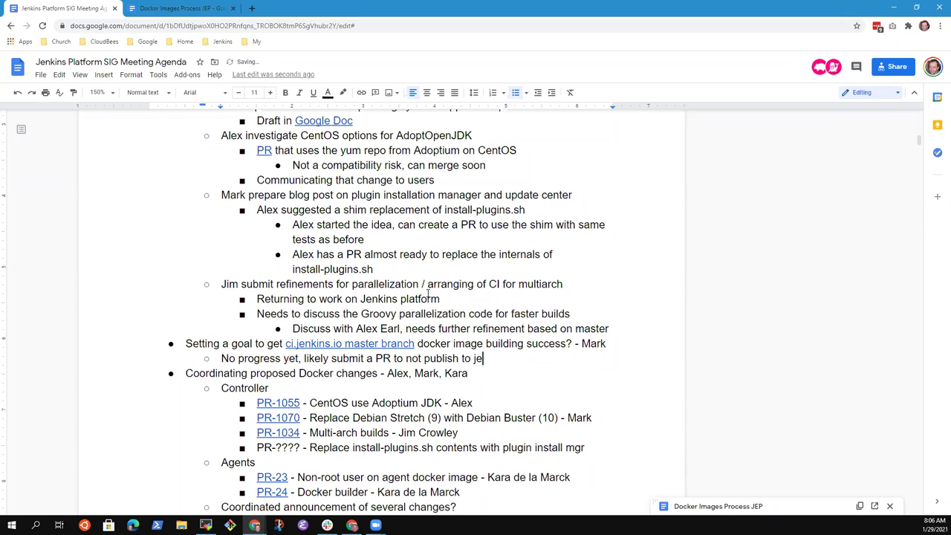
type("nkins4eval")
Add a second note under the ci.jenkins.io master branch goal: "Restore the jenkin4eval later".
key("Return")
type("Restore ")
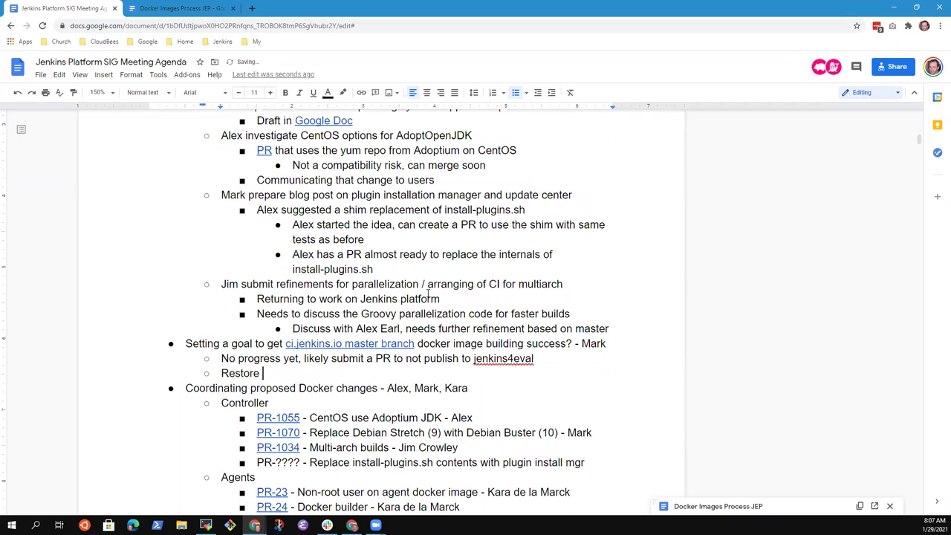
type("the jenkin4eval")
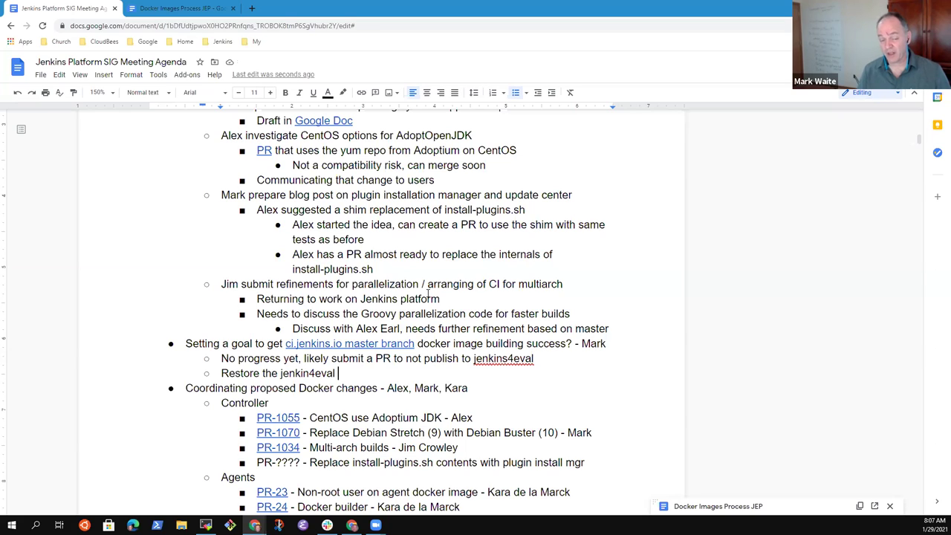
type("later")
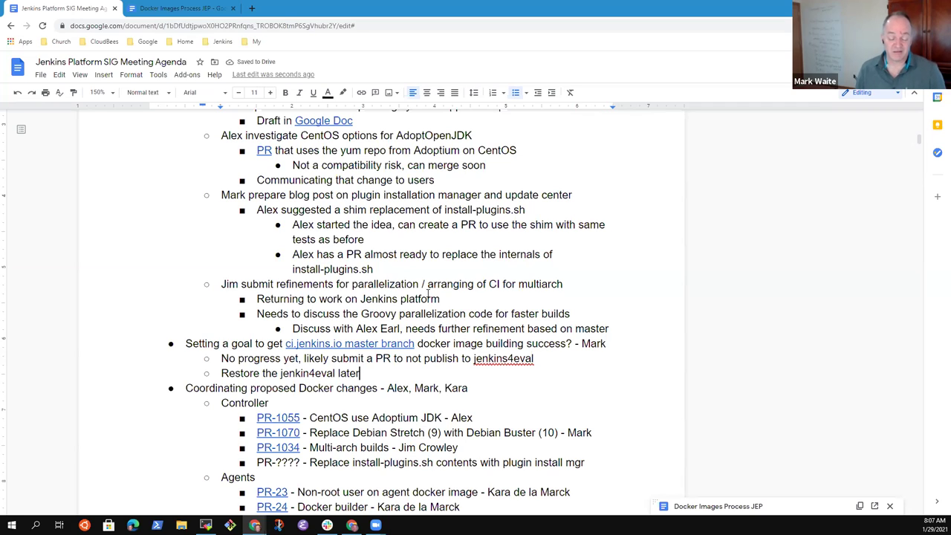
key("Down")
key("Up")
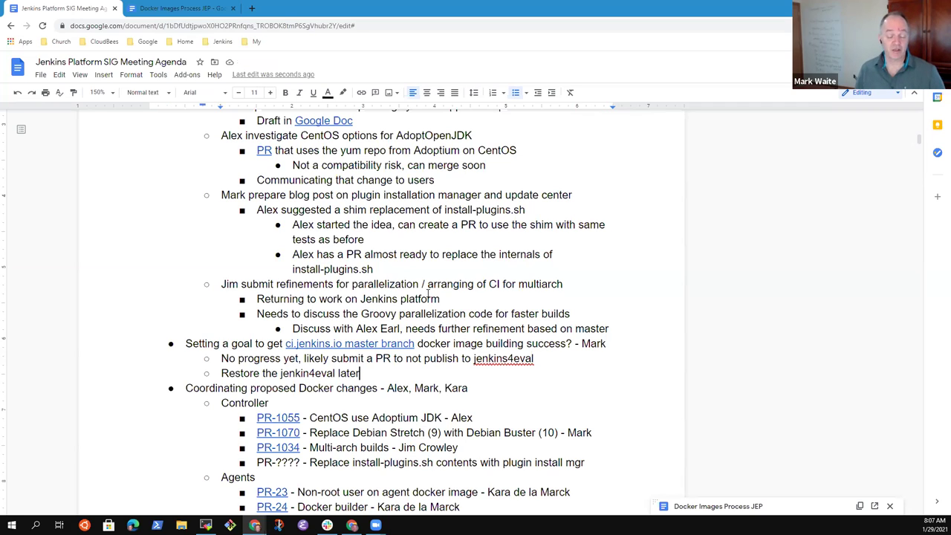
Highlight the "Coordinating proposed Docker changes" agenda topic line.
key("shift+End")
key("Down")
key("Down")
scroll(428, 290, "down", 2)
key("Up")
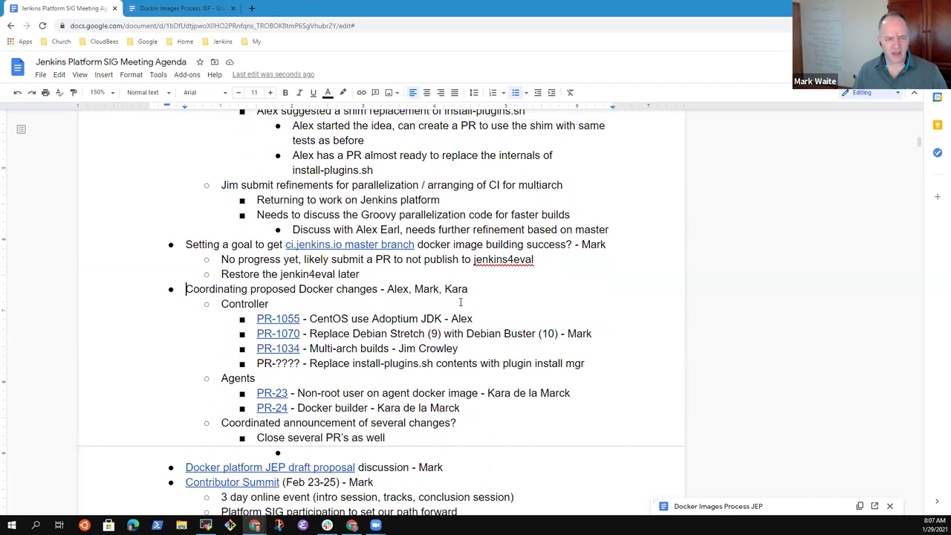
key("shift+End")
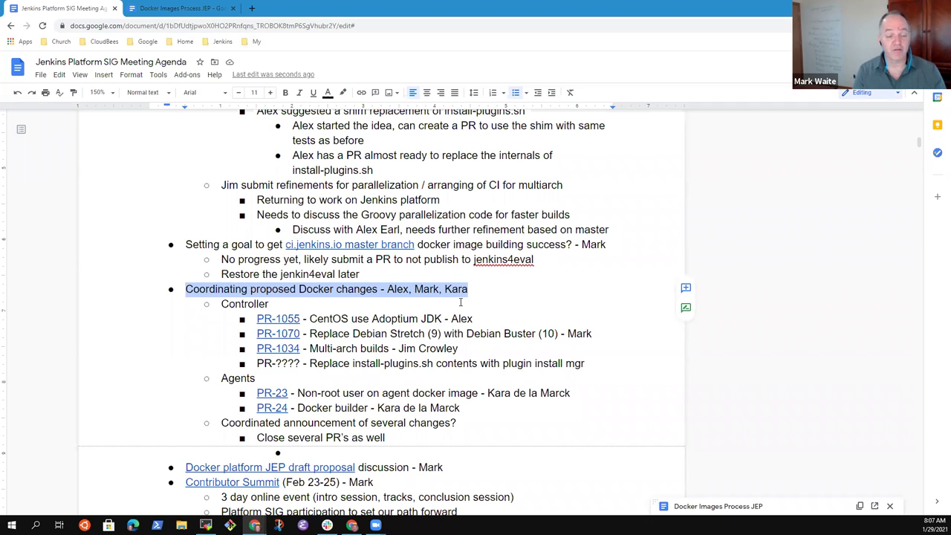
Highlight the PR-1055 description from "use Adoptium JDK" to the line end, under Controller.
key("Down")
key("Down")
key("End")
key("ctrl+shift+Left")
key("ctrl+shift+Left")
key("ctrl+shift+Left")
key("ctrl+shift+Left")
key("ctrl+shift+Left")
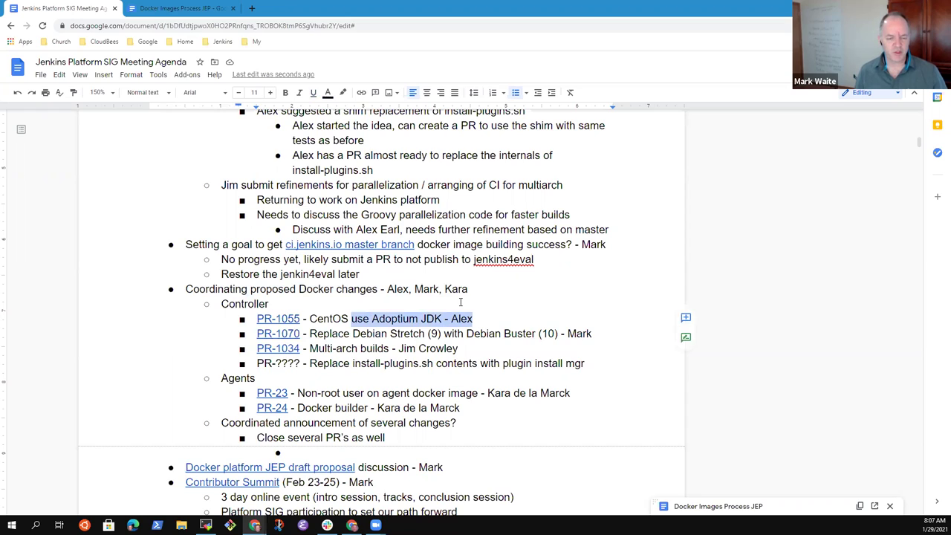
Highlight the PR-1070 description from "Debian Stretch (9) with Debian Buster (10)" to the line end.
key("Down")
key("ctrl+shift+Left")
key("ctrl+shift+Left")
key("ctrl+shift+Left")
key("ctrl+shift+Left")
key("ctrl+shift+Left")
key("ctrl+shift+Left")
key("ctrl+shift+Left")
key("ctrl+shift+Left")
key("ctrl+shift+Left")
key("ctrl+shift+Left")
key("ctrl+shift+Left")
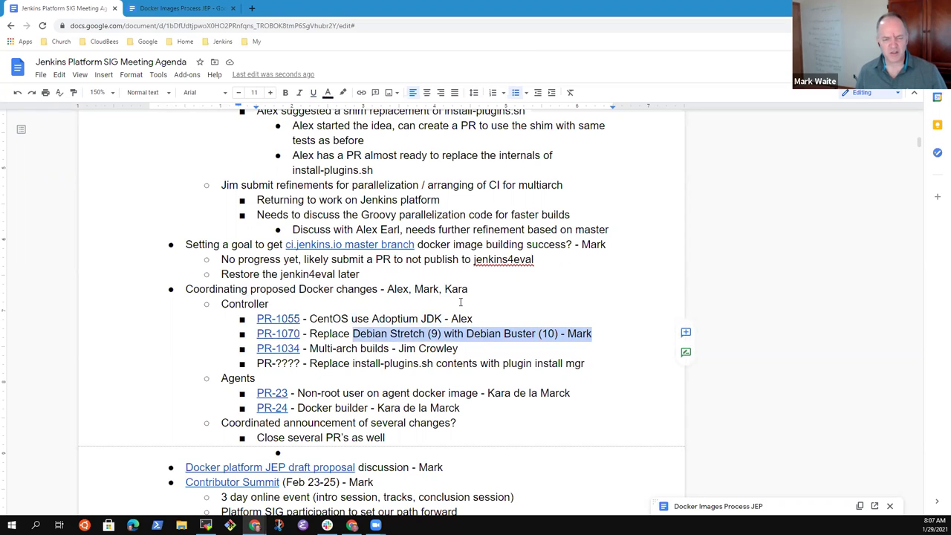
Highlight the "Multi-arch builds" description and its owner on the PR-1034 line.
key("Down")
key("ctrl+shift+Left")
key("ctrl+shift+Left")
key("ctrl+shift+Left")
key("ctrl+shift+Left")
key("ctrl+shift+Left")
key("ctrl+shift+Left")
key("ctrl+shift+Left")
key("ctrl+shift+Left")
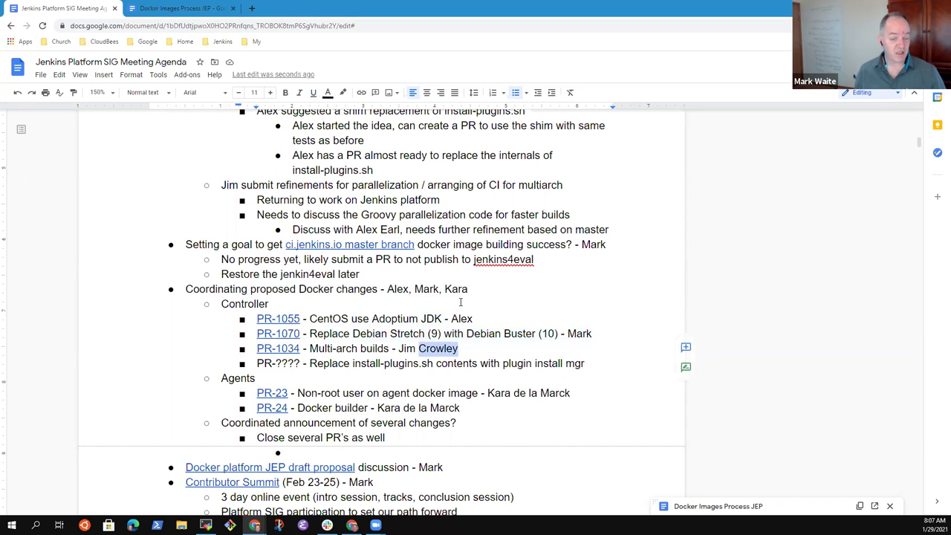
key("ctrl+shift+Right")
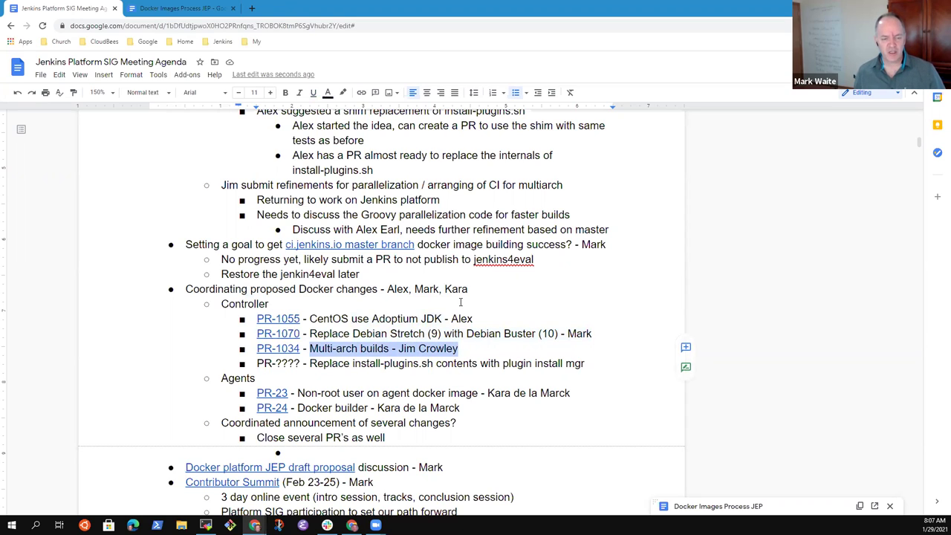
Highlight "Replace install-plugins.sh contents with plugin install mgr" on the unnumbered PR line under Controller.
key("Down")
key("End")
key("ctrl+shift+Left")
key("ctrl+shift+Left")
key("ctrl+shift+Left")
key("ctrl+shift+Left")
key("ctrl+shift+Left")
key("ctrl+shift+Left")
key("ctrl+shift+Left")
key("ctrl+shift+Left")
key("ctrl+shift+Left")
key("ctrl+shift+Left")
key("ctrl+shift+Left")
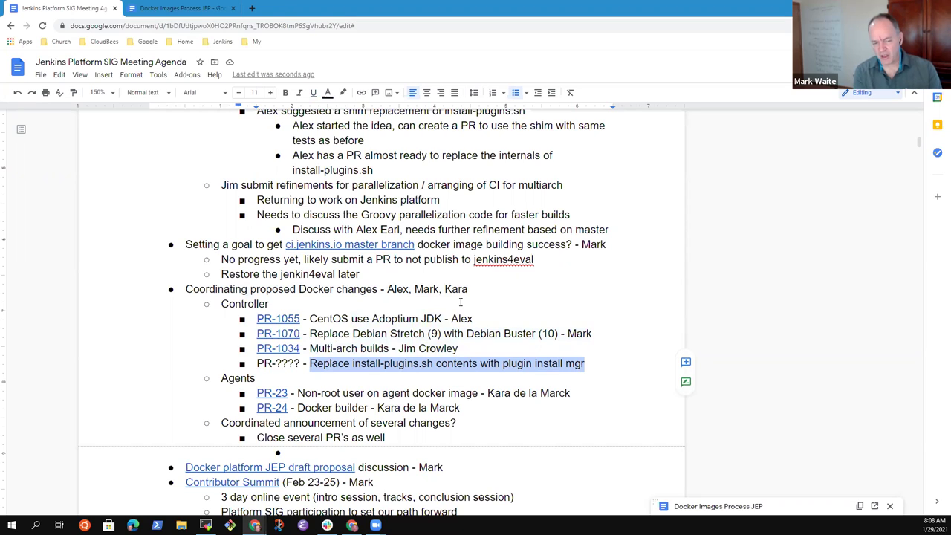
Highlight the "Non-root user on agent docker image" description and its owner on the PR-23 line under Agents.
key("Down")
key("Down")
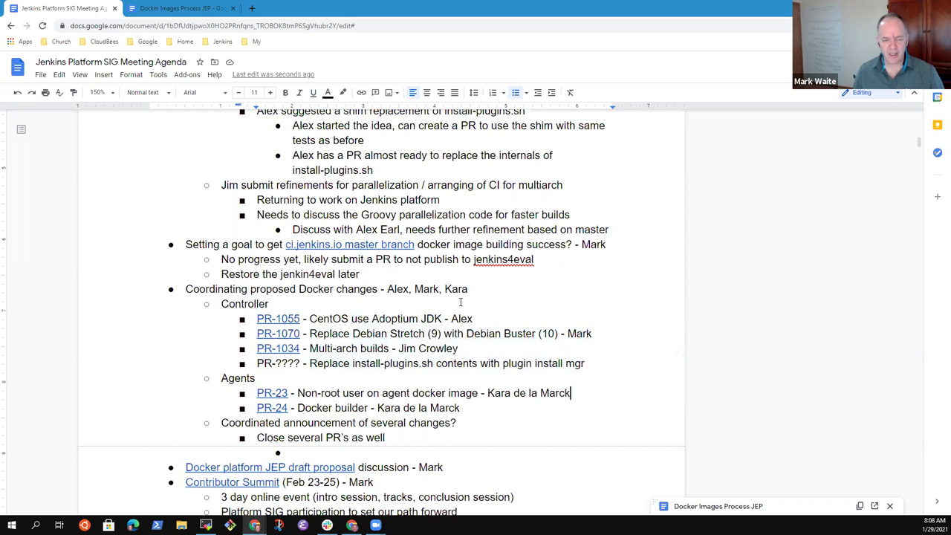
key("ctrl+shift+Left")
key("ctrl+shift+Left")
key("ctrl+shift+Left")
key("ctrl+shift+Left")
key("ctrl+shift+Left")
key("ctrl+shift+Left")
key("ctrl+shift+Left")
key("ctrl+shift+Left")
key("ctrl+shift+Left")
key("ctrl+shift+Left")
key("ctrl+shift+Left")
key("ctrl+shift+Left")
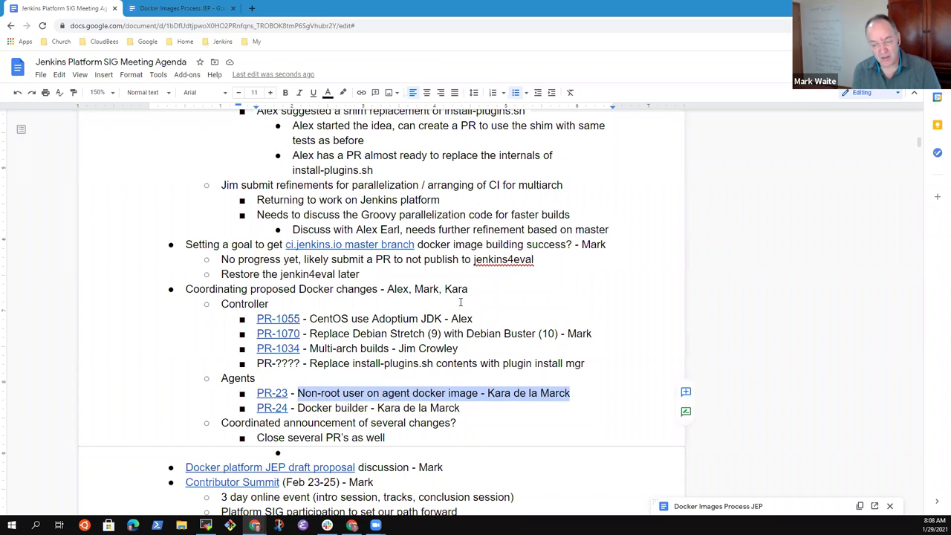
Highlight the "Docker builder" description and its owner on the PR-24 line.
key("Down")
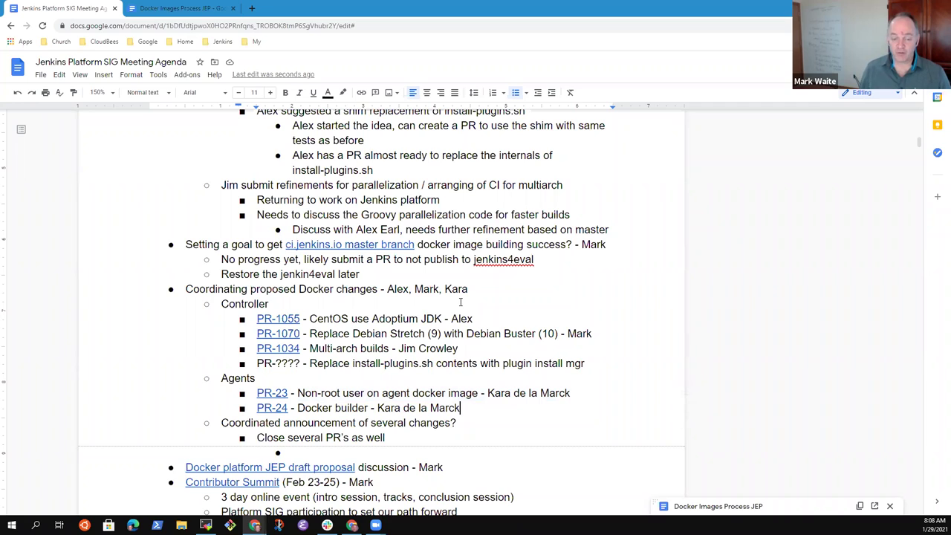
key("ctrl+shift+Left")
key("ctrl+shift+Left")
key("ctrl+shift+Left")
key("ctrl+shift+Left")
key("ctrl+shift+Left")
key("ctrl+shift+Left")
key("ctrl+shift+Left")
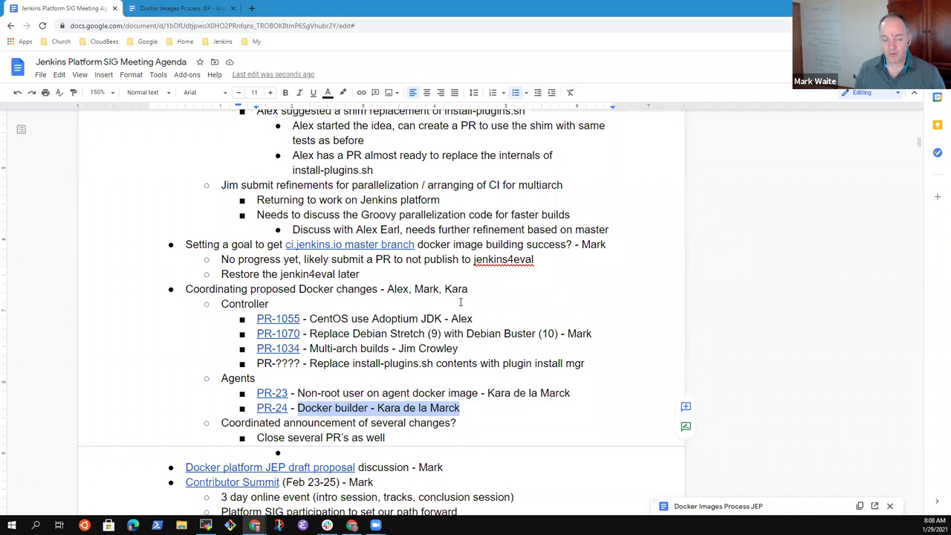
Return to the PR-1070 line and highlight its full description from "Replace Debian Stretch (9)" to the line end.
key("Up")
key("Up")
key("Up")
key("Up")
key("Up")
key("Right")
key("Right")
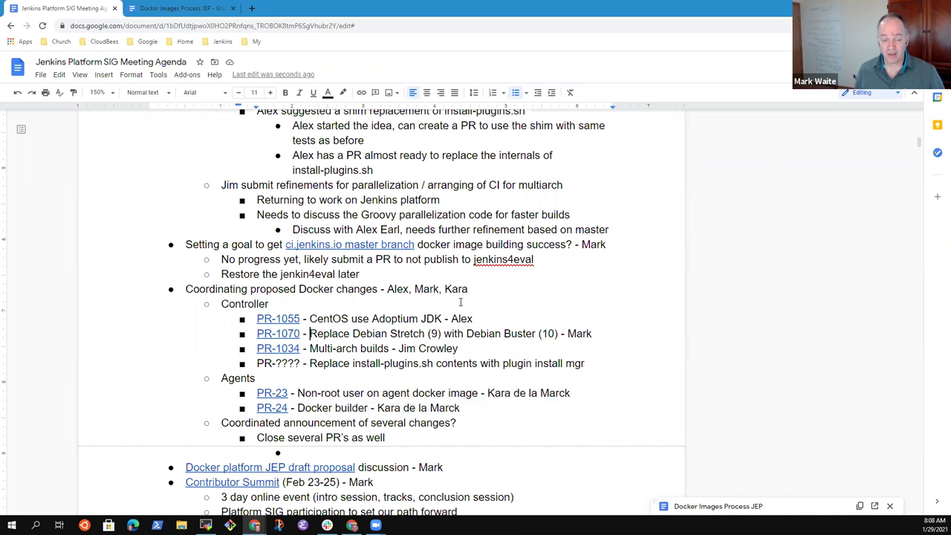
key("shift+End")
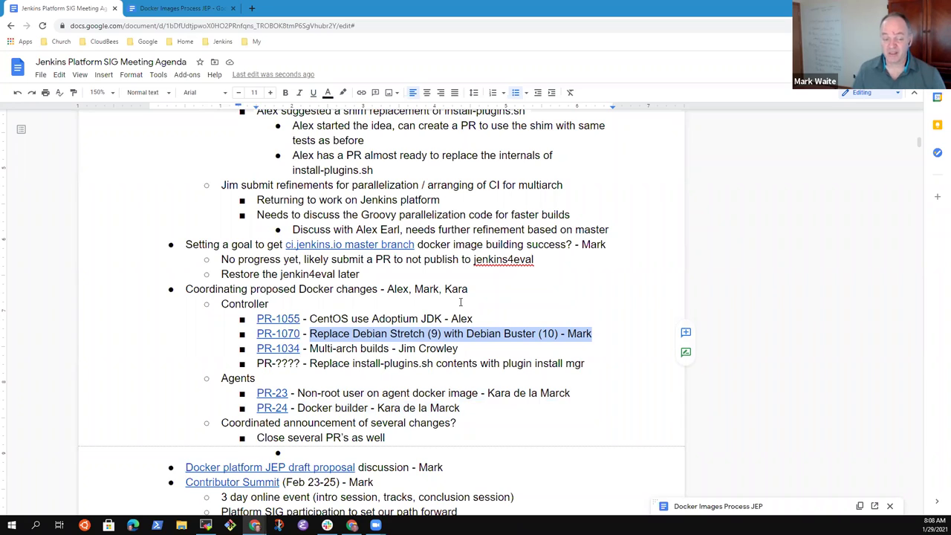
Return to the PR-23 line and highlight its "Non-root user on agent docker image" description through to the line end.
key("Down")
key("Down")
key("Down")
key("Down")
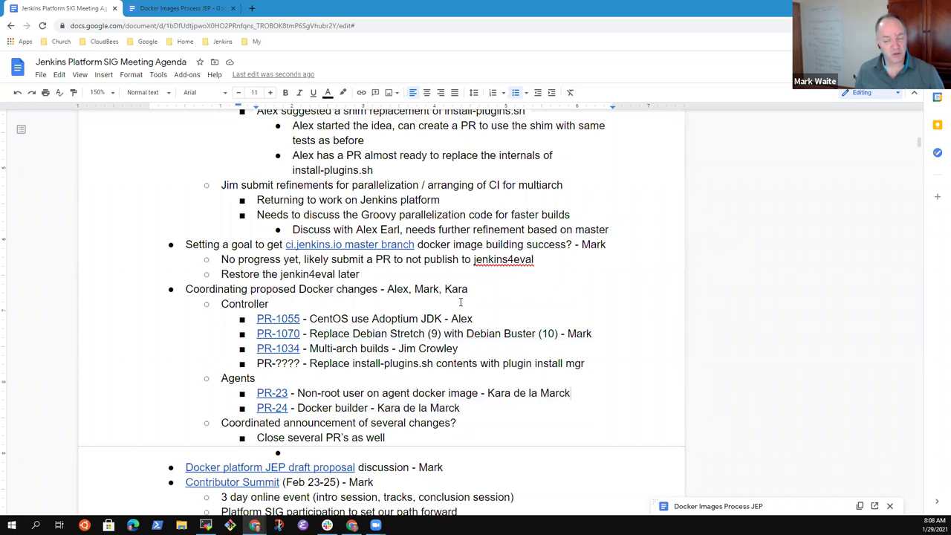
key("ctrl+shift+Left")
key("ctrl+shift+Left")
key("ctrl+shift+Left")
key("ctrl+shift+Left")
key("ctrl+shift+Left")
key("ctrl+shift+Left")
key("ctrl+shift+Left")
key("ctrl+shift+Left")
key("ctrl+shift+Left")
key("ctrl+shift+Left")
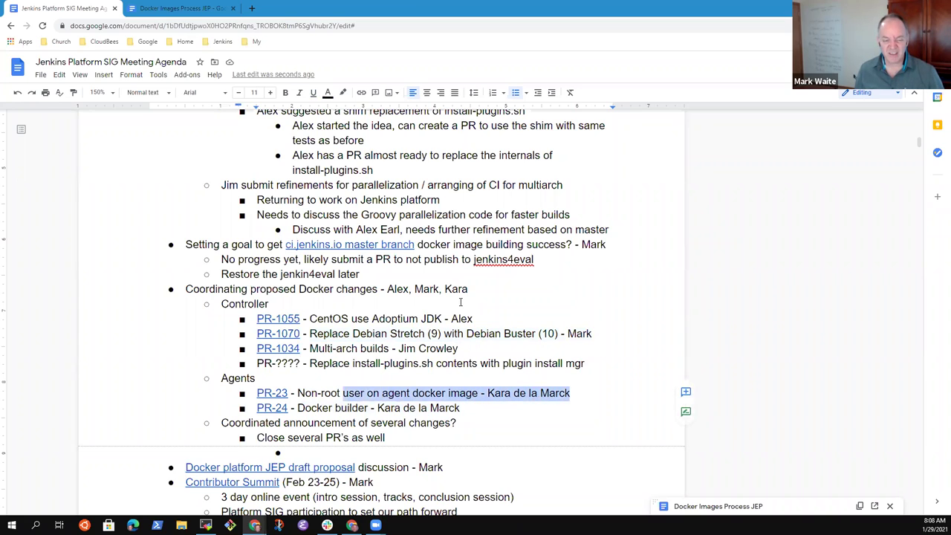
key("ctrl+shift+Left")
key("ctrl+shift+Left")
key("ctrl+shift+Left")
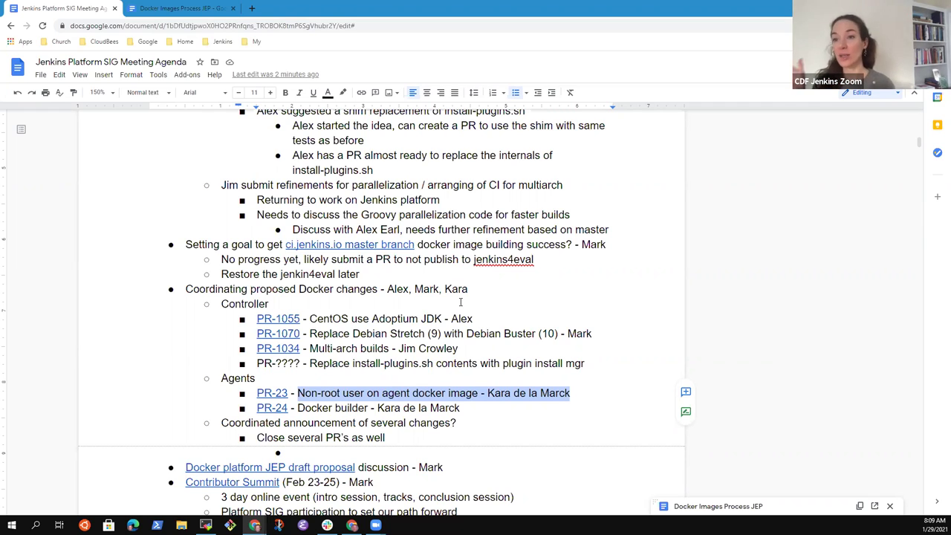
Add the nested note "Root images will remain" under the PR-23 non-root agent image item.
key("End")
key("Return")
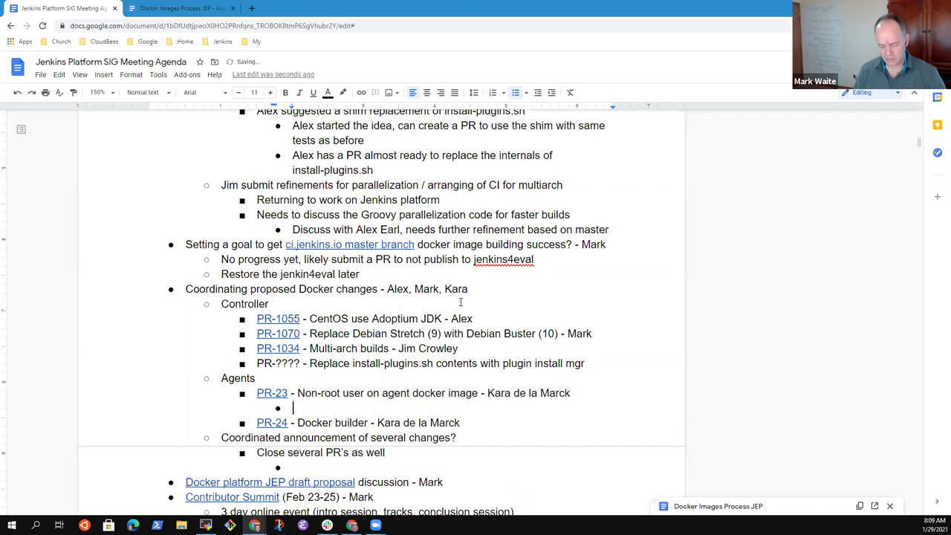
key("Tab")
type("Root images will remain")
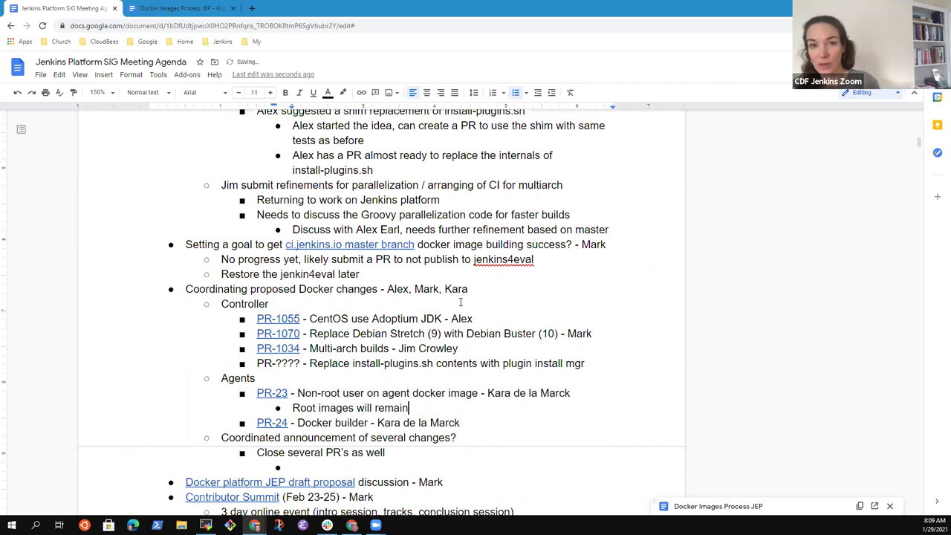
Add a second note under PR-23: "New images will be defined with new tags".
key("Return")
type("New i")
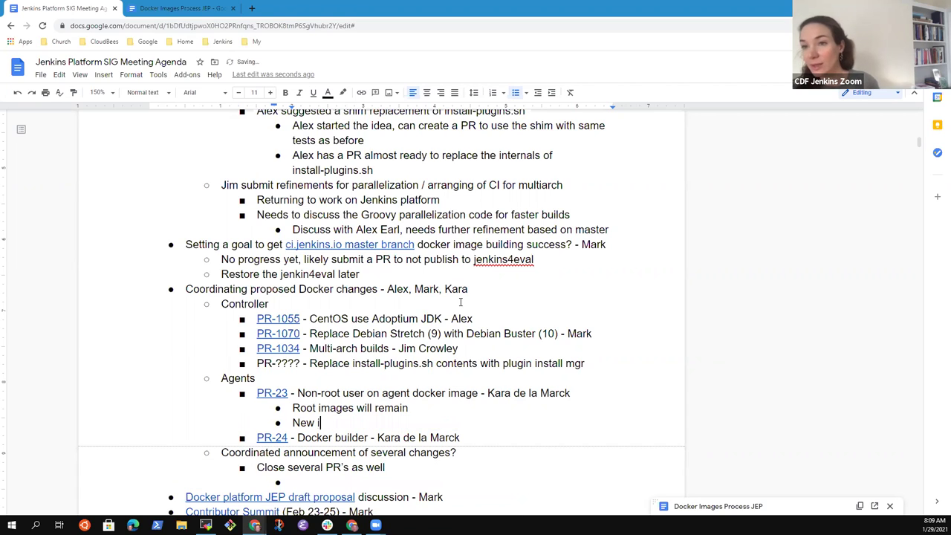
type("mages will")
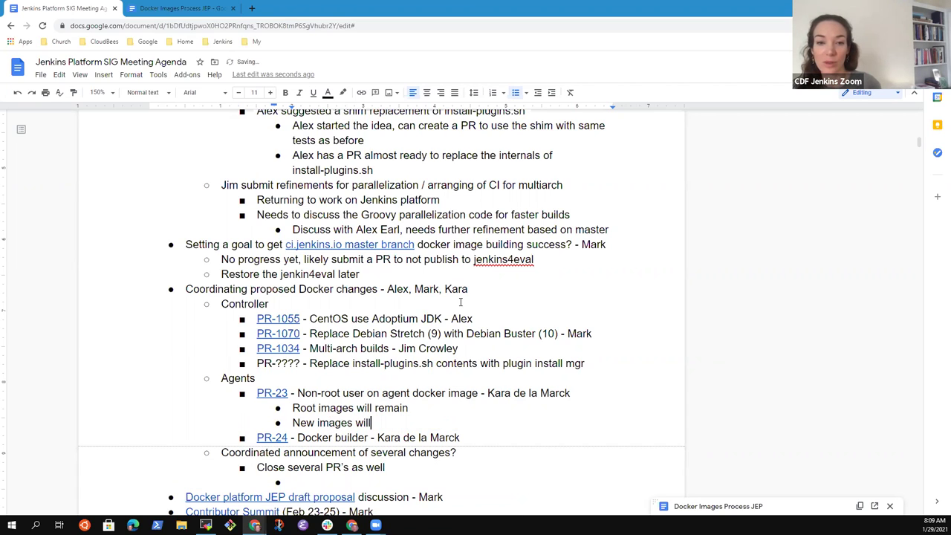
type(" be definite")
key("ctrl+BackSpace")
type("defined with new")
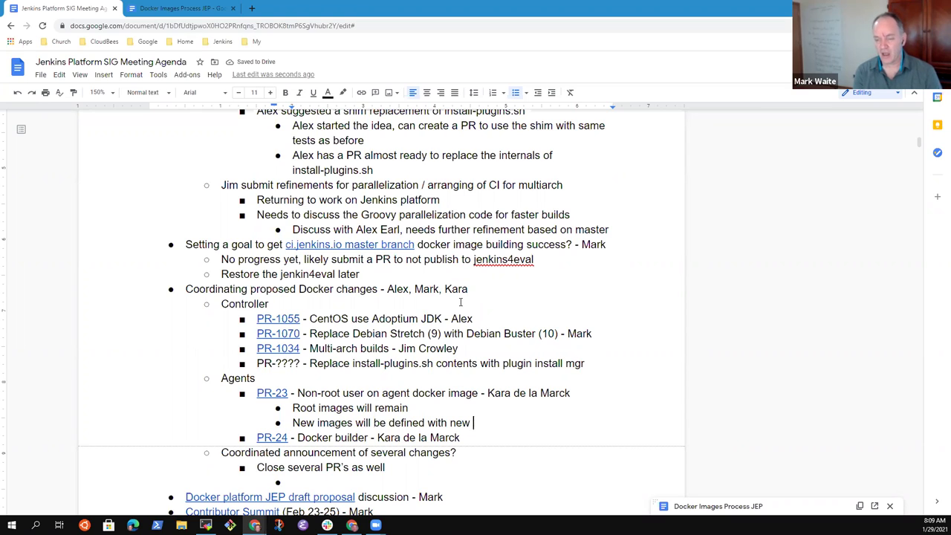
type(" tags")
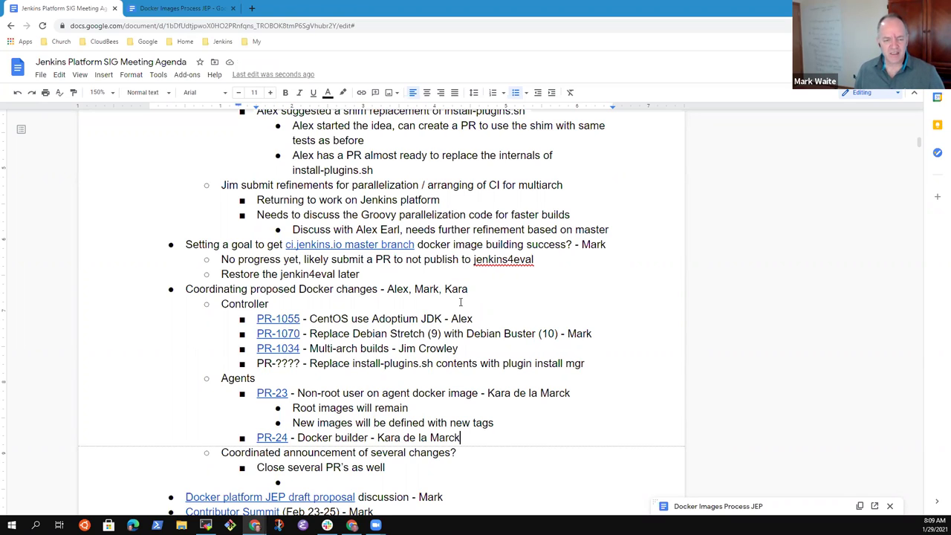
Highlight the entire PR-23 line, including its link, under Agents.
key("Up")
key("Up")
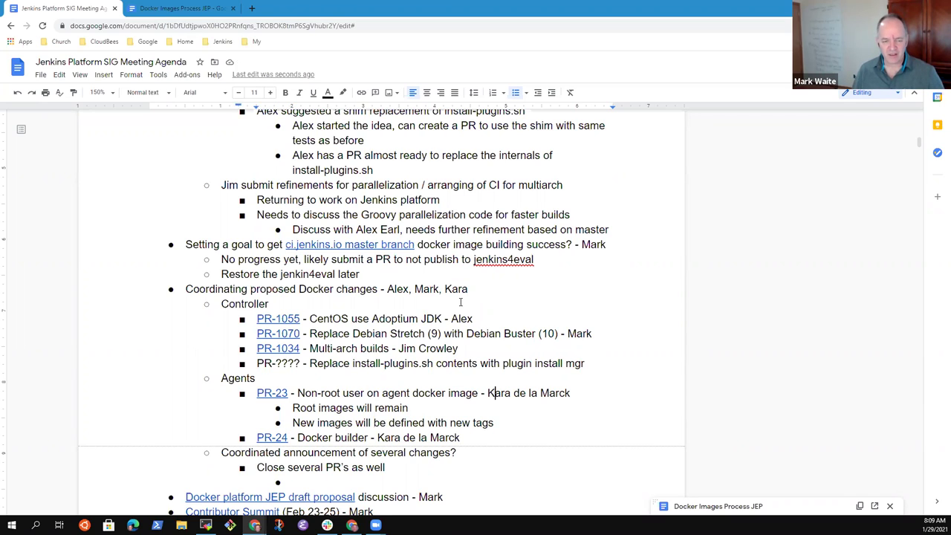
key("End")
key("shift+Home")
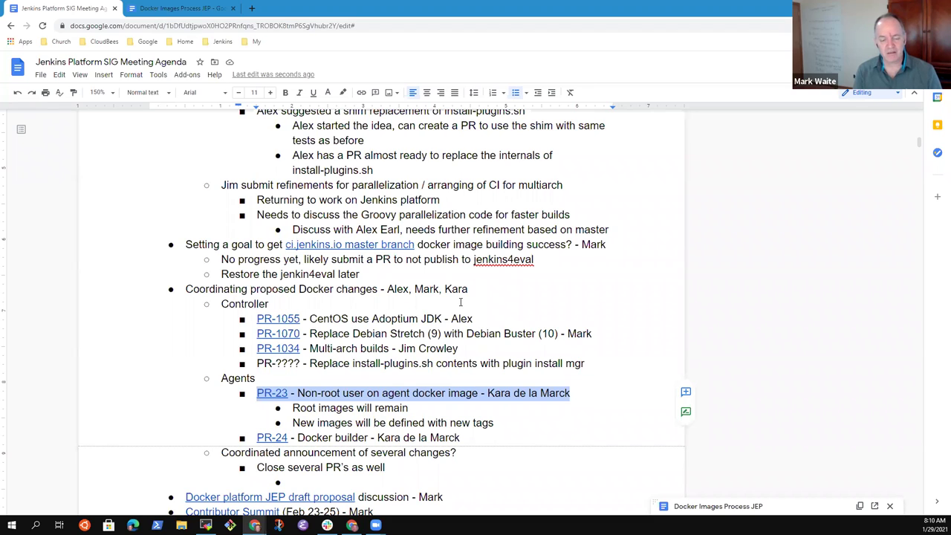
Extend the "Root images will remain" note under PR-23 with "at the old tags".
key("Up")
key("Up")
key("Up")
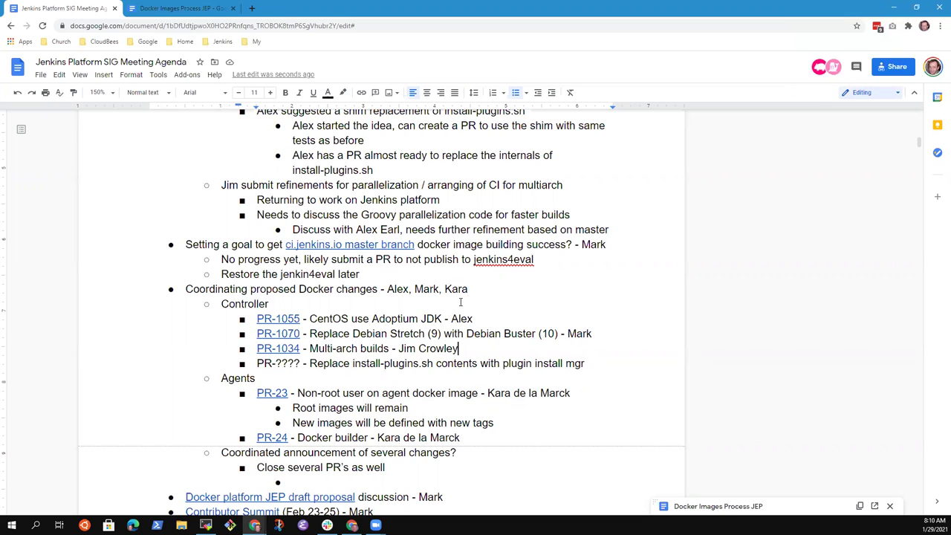
key("Down")
key("Down")
key("Down")
key("Down")
type("at the old tags")
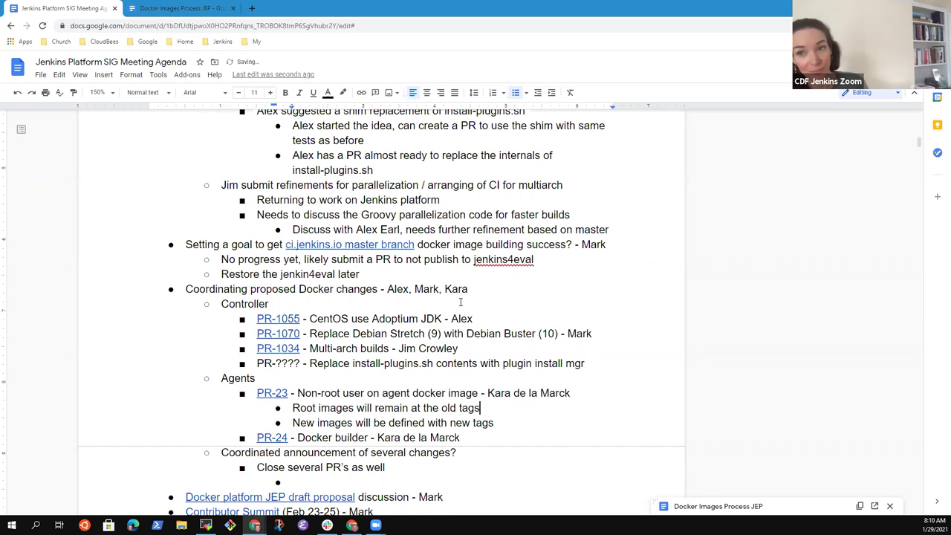
Add the nested note "No updates to those old images" beneath the note about root images remaining at the old tags.
key("Return")
key("Tab")
type("No ")
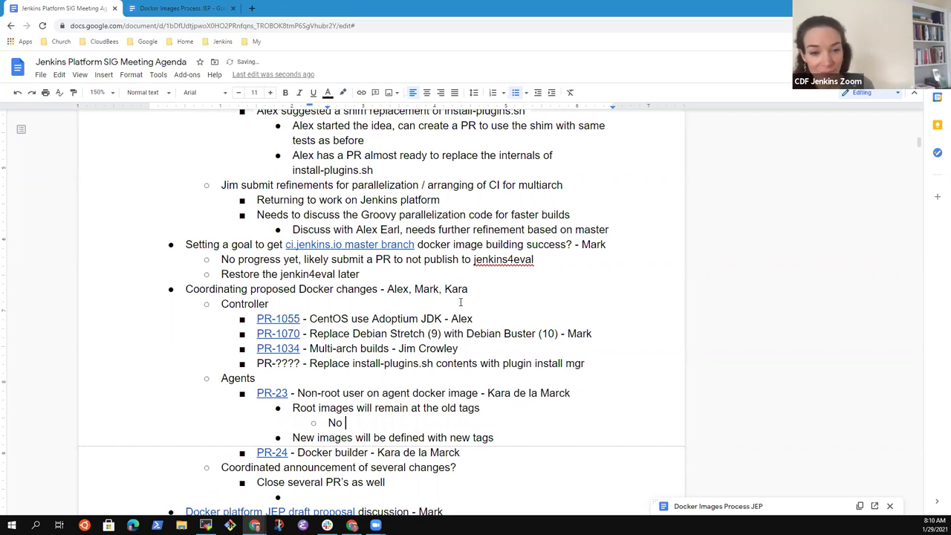
type("updates to")
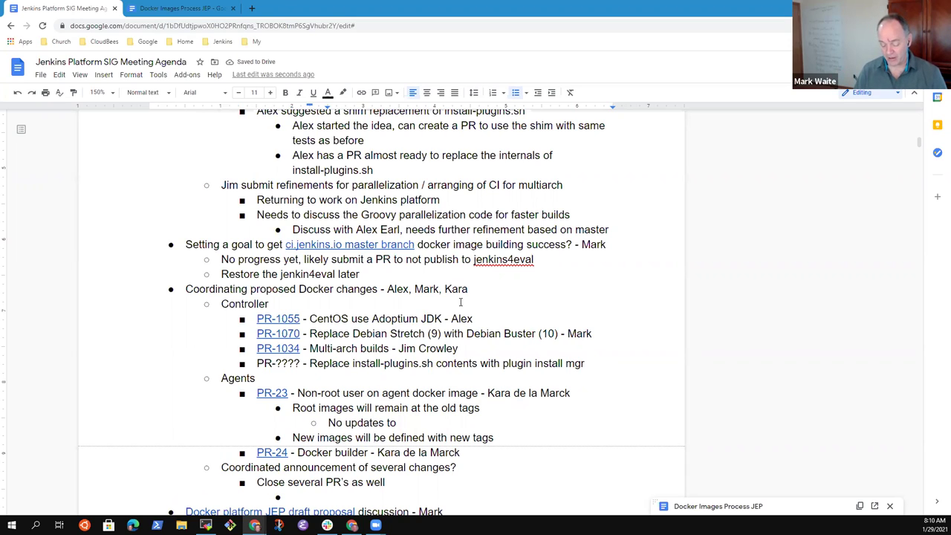
type("those ")
type("old (images).")
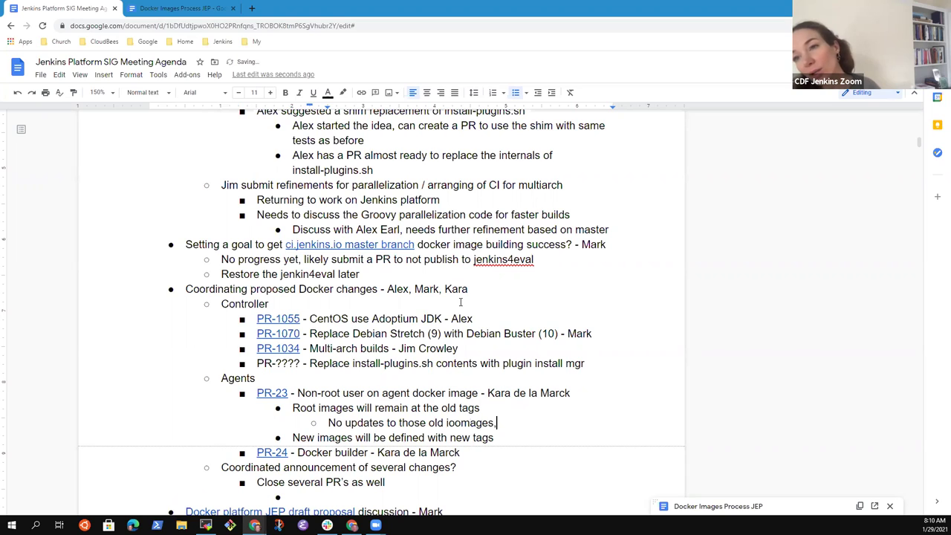
key("BackSpace")
key("BackSpace")
key("BackSpace")
key("BackSpace")
key("BackSpace")
key("BackSpace")
key("BackSpace")
key("BackSpace")
key("BackSpace")
type("images")
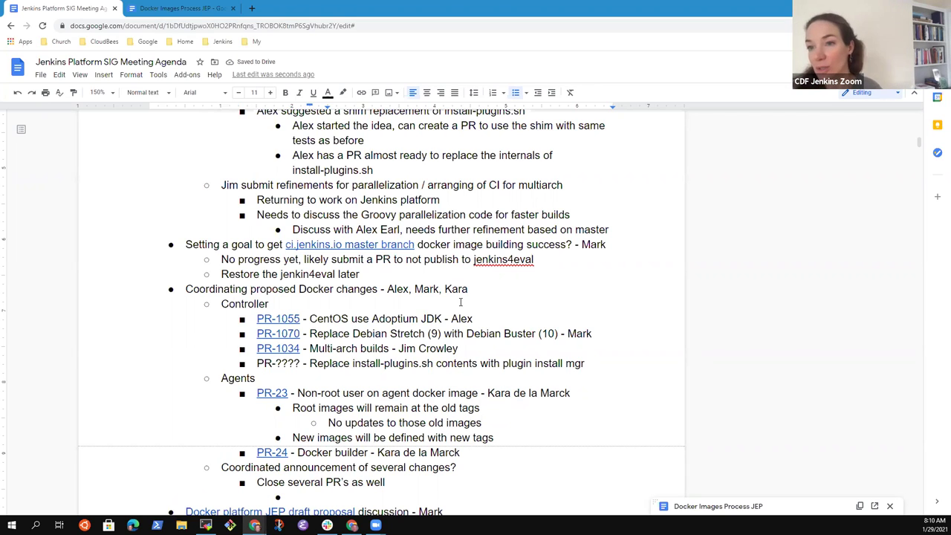
Insert the bullet "Blog post" above "Close several PR's as well" under the coordinated announcement item.
key("Down")
key("Down")
key("Down")
key("Down")
key("Down")
key("Down")
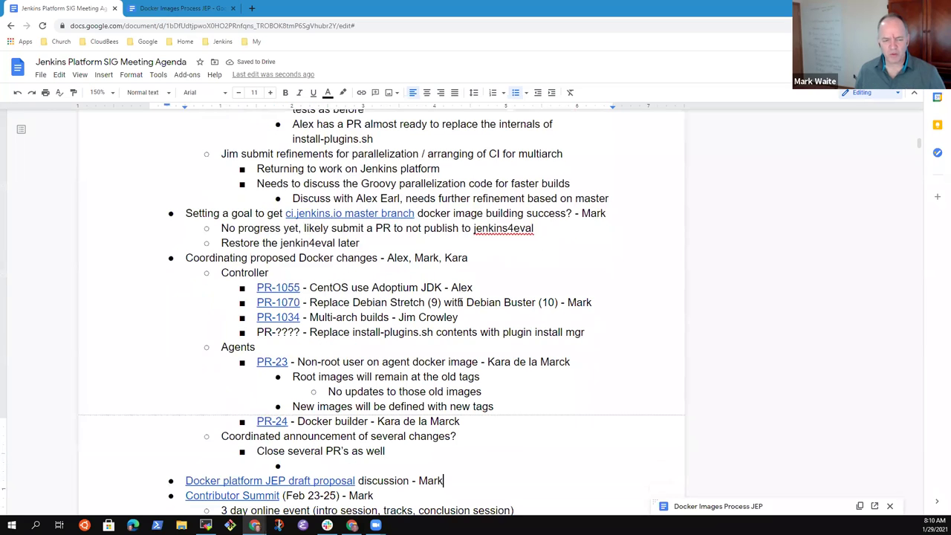
key("Up")
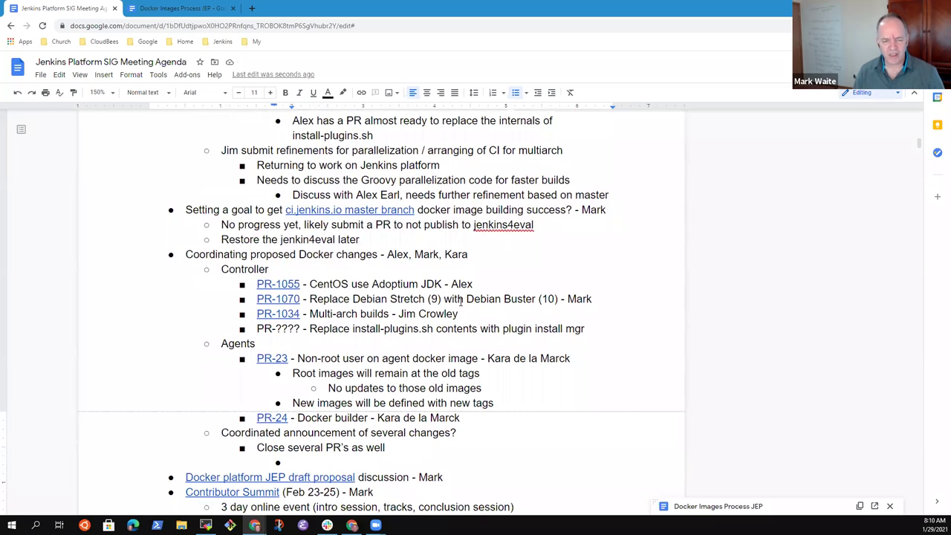
key("Up")
key("Up")
key("End")
key("Down")
key("Down")
key("Up")
key("Home")
key("Return")
key("Up")
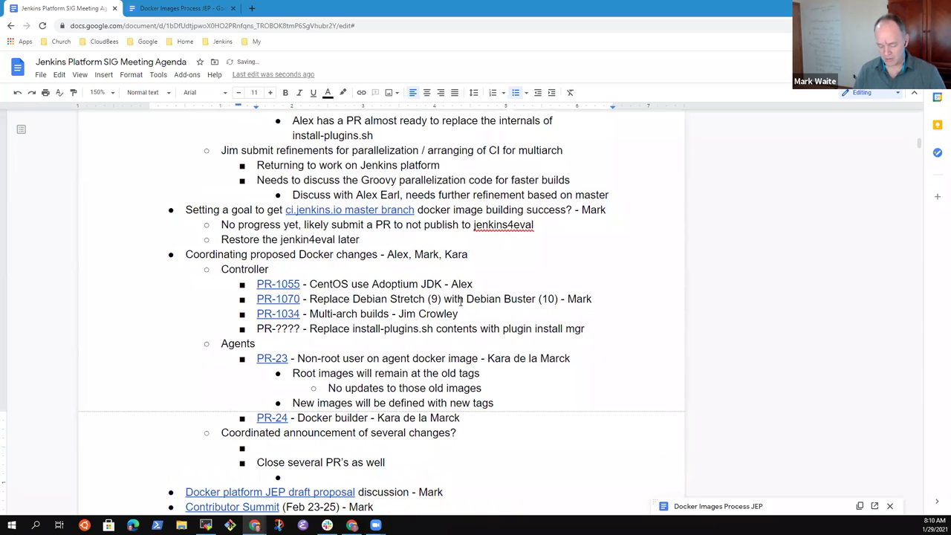
type("Blog post")
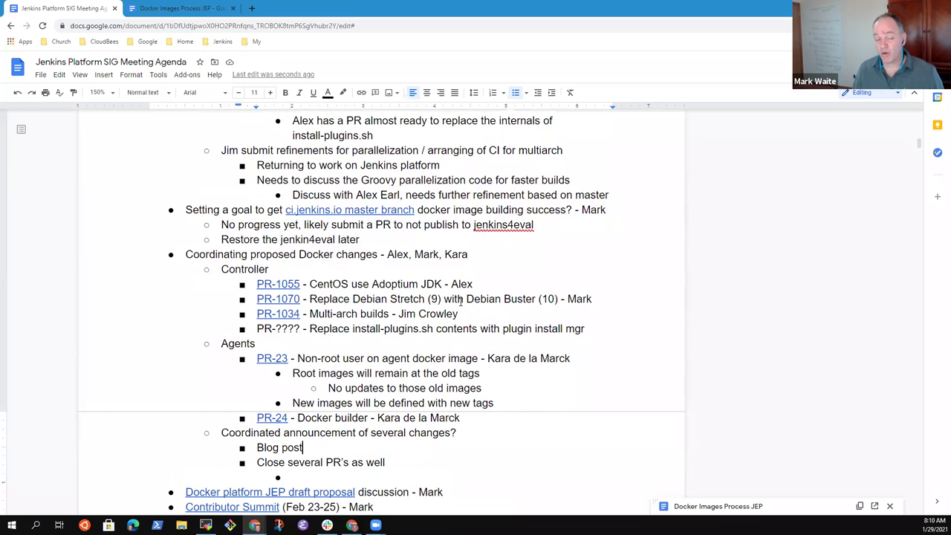
key("Up")
key("Up")
key("Up")
key("Up")
key("Up")
key("Up")
key("Up")
key("Up")
key("Up")
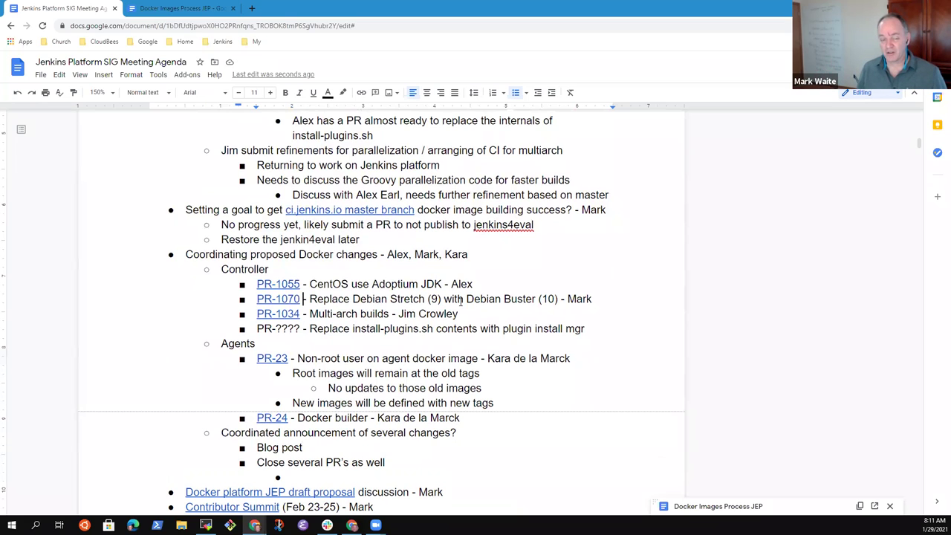
key("Right")
key("Right")
key("shift+Down")
key("shift+Down")
key("shift+Down")
key("shift+Down")
key("shift+Down")
key("shift+Down")
key("shift+Down")
key("shift+Down")
key("shift+Down")
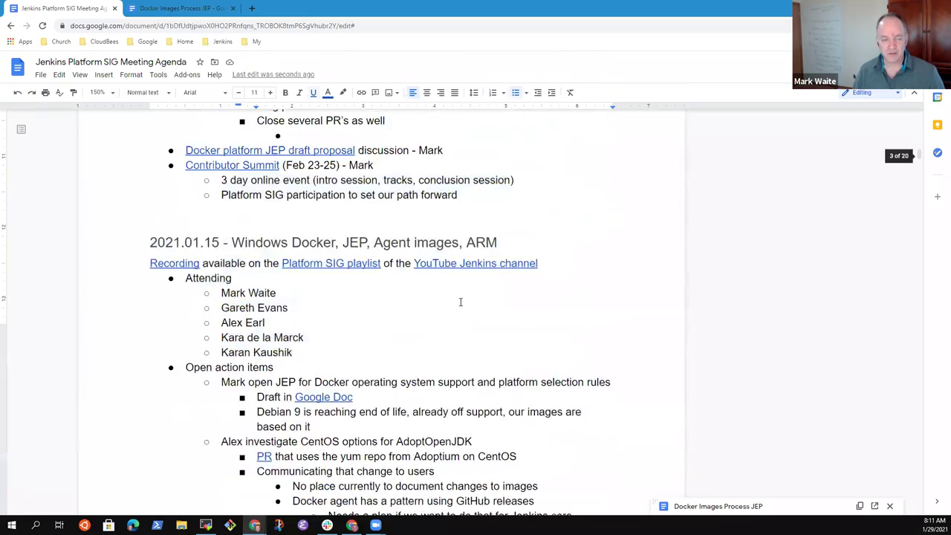
key("shift+Up")
key("shift+Up")
key("shift+Up")
key("shift+Up")
key("Up")
Highlight the PR-1070 description about replacing Debian Stretch (9) with Debian Buster (10), through to the line end.
scroll(419, 276, "up", 5)
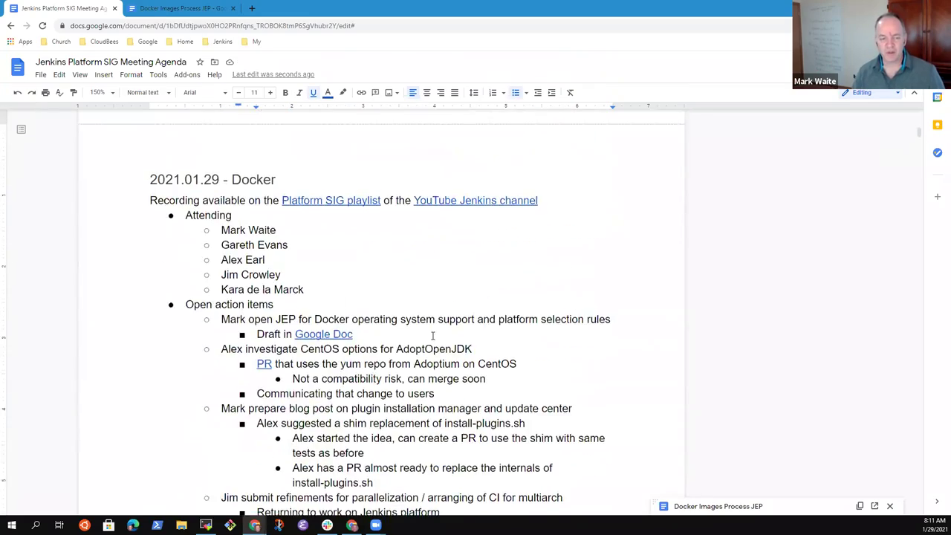
scroll(424, 344, "down", 2)
scroll(424, 344, "down", 3)
scroll(431, 342, "up", 3)
scroll(438, 338, "down", 5)
scroll(442, 336, "down", 3)
left_click(362, 215)
key("ctrl+Left")
key("shift+End")
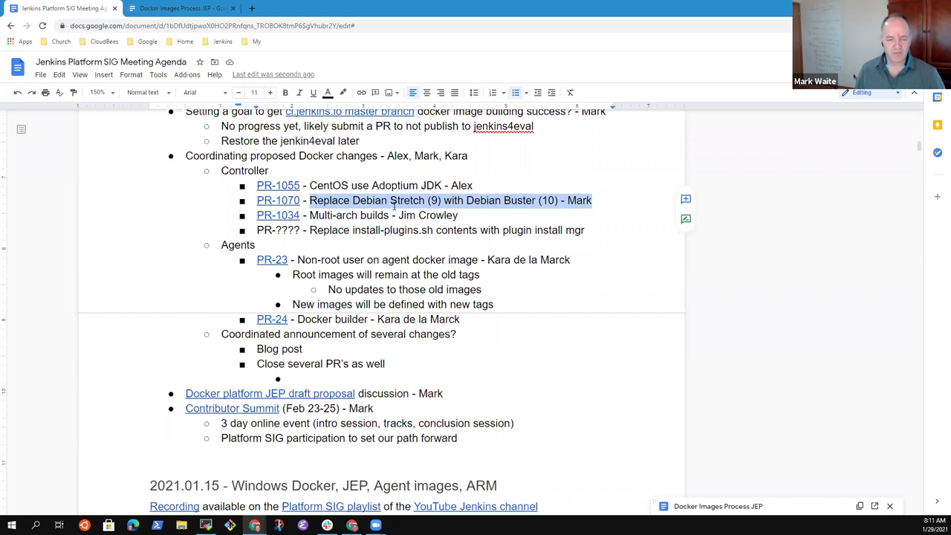
Extend the "Blog post" bullet with "to announce the transition" and add an empty bullet below it.
key("Down")
key("Down")
key("Down")
key("Down")
key("Down")
key("Down")
key("Down")
key("Down")
key("Down")
key("Down")
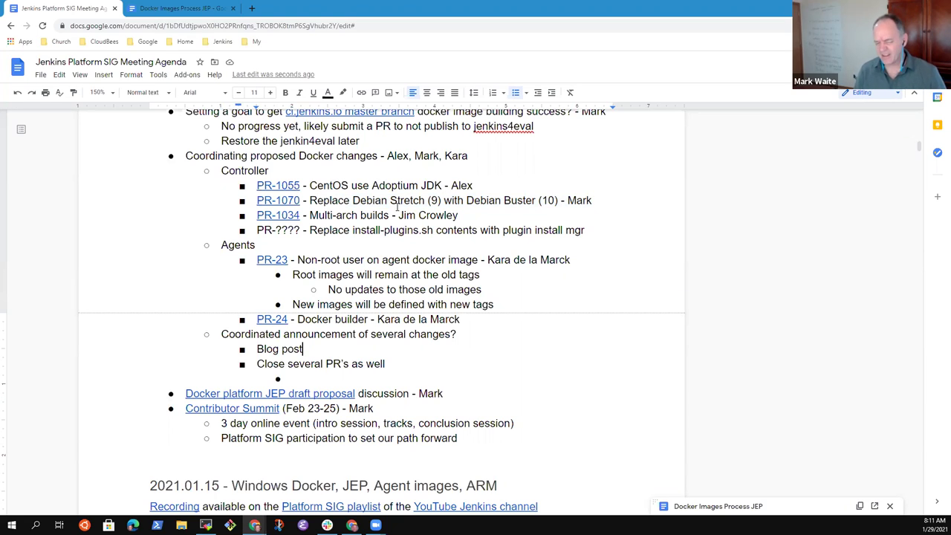
type("to annonc")
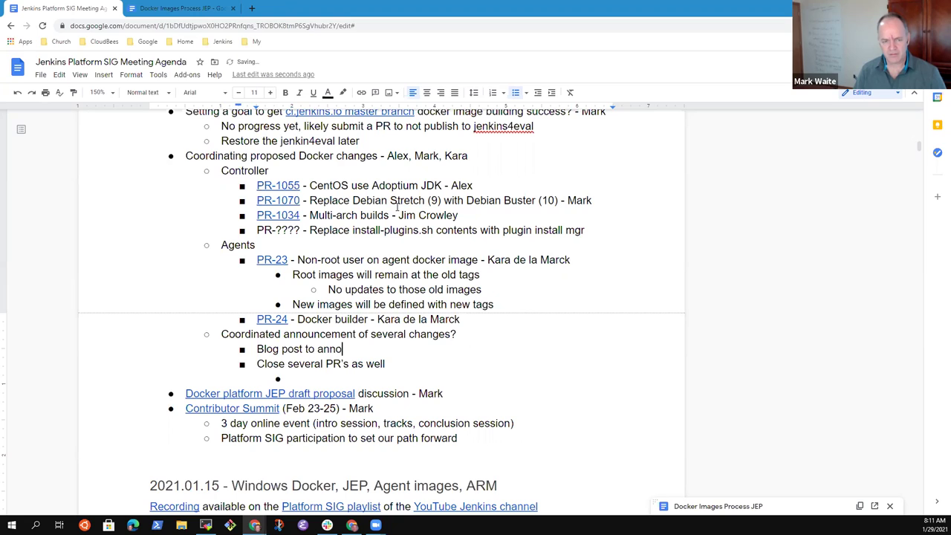
key("BackSpace")
key("BackSpace")
type("unce the ")
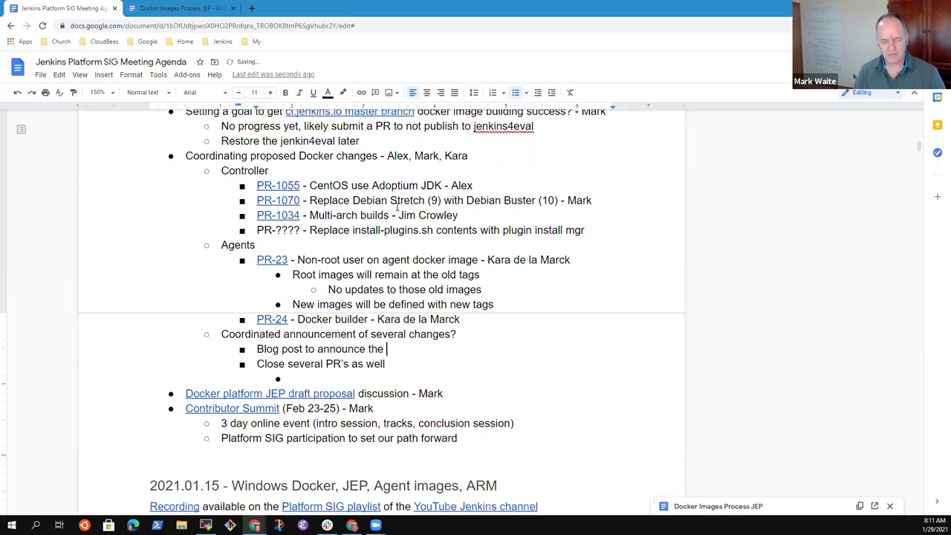
type("transition")
key("Return")
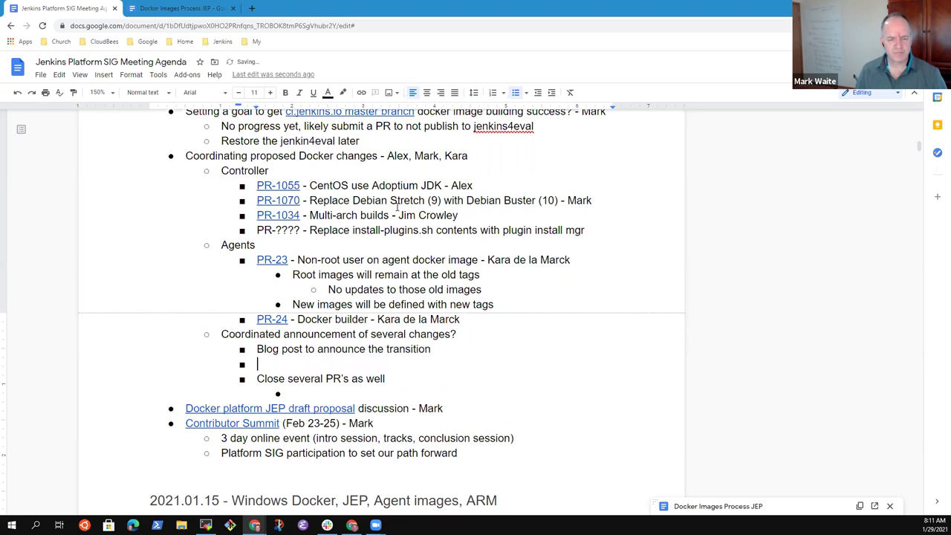
Append "(Debian)" to the blog post bullet about announcing the transition.
key("Up")
key("End")
type("(Debian")
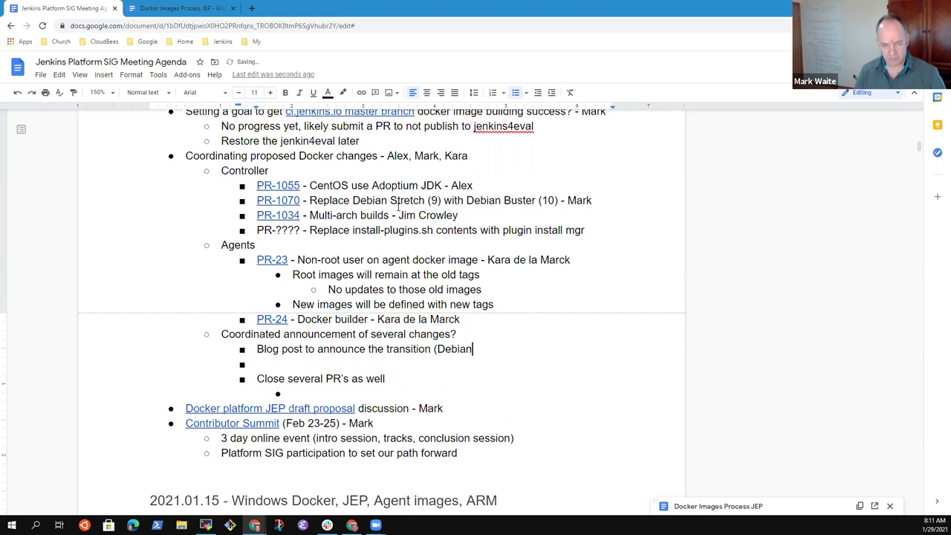
type(")")
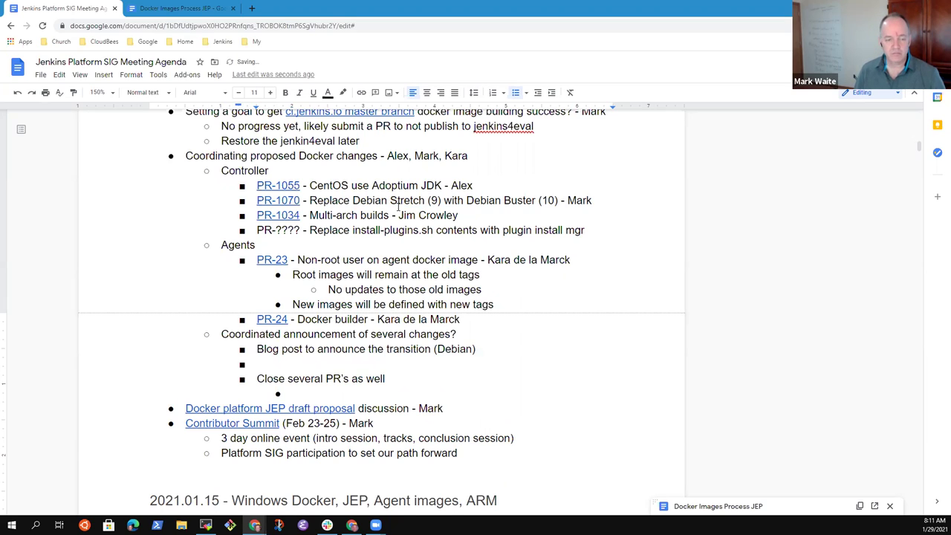
Add the nested note "Add more verbose tags to specifically show" under the blog post bullet.
key("Return")
key("Tab")
type("Add more v")
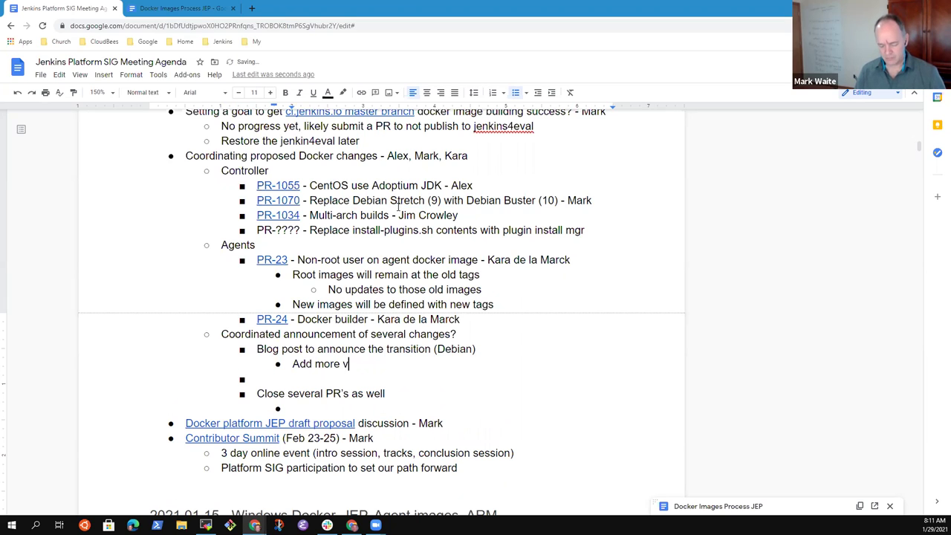
type("erbose tags to ")
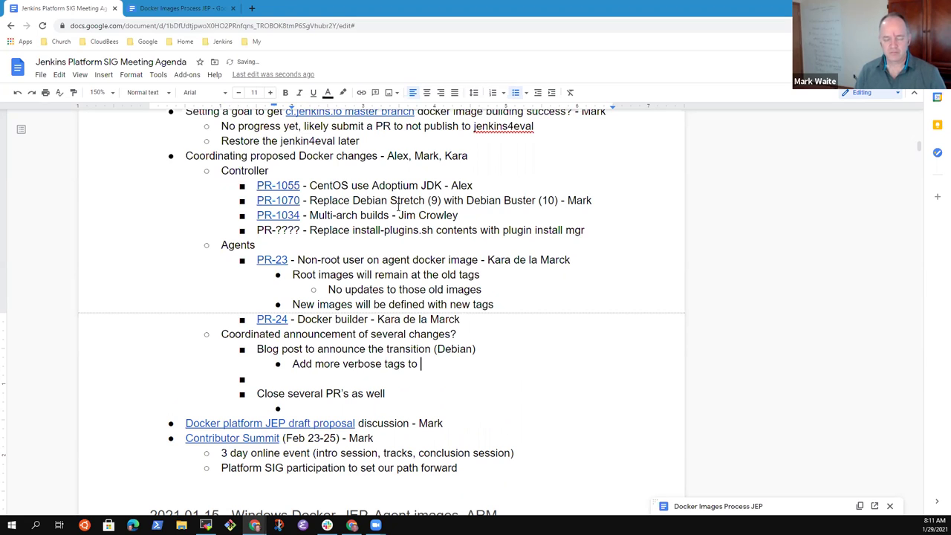
type("speci")
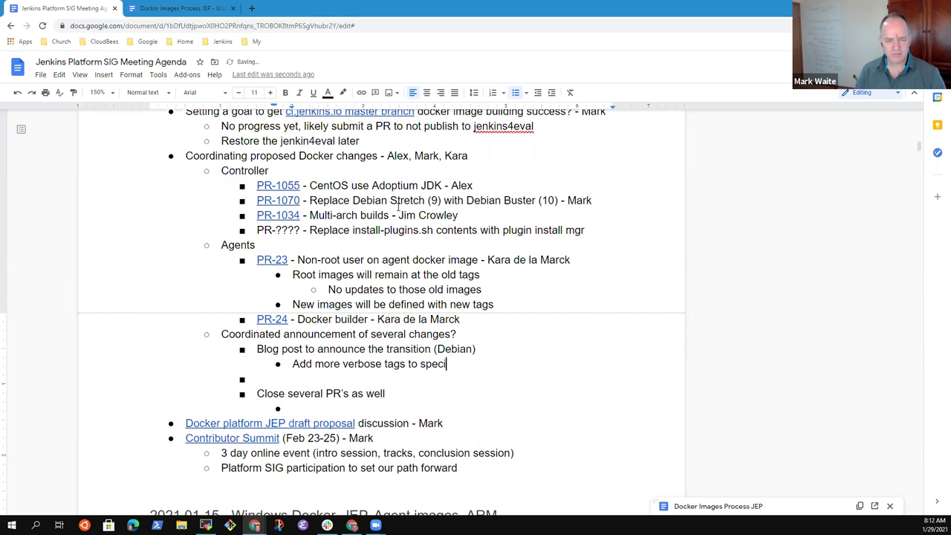
type("fically clear")
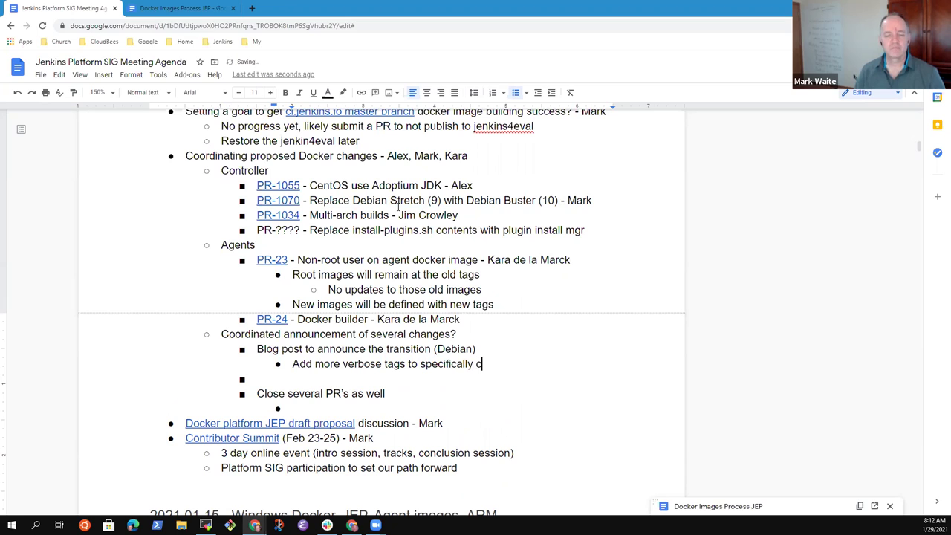
key("BackSpace")
key("BackSpace")
key("BackSpace")
key("BackSpace")
key("BackSpace")
type("show")
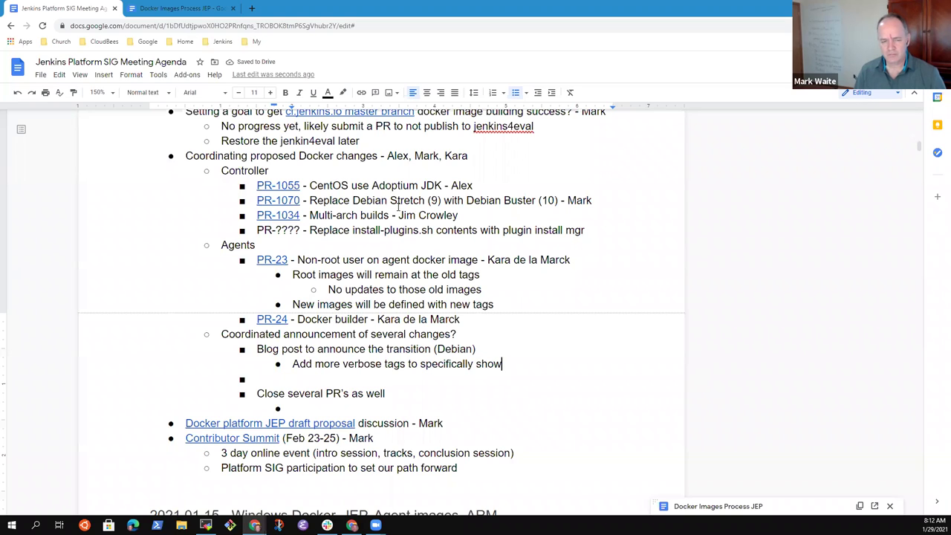
Reword the start of the verbose tags note to credit the multi-arch author's PR, using the author's first name followed by "'s PR adds".
key("ctrl+Left")
key("ctrl+Left")
key("ctrl+Left")
key("ctrl+Left")
key("ctrl+Left")
key("ctrl+Left")
key("ctrl+Left")
type("Jim")
key("BackSpace")
key("BackSpace")
type("im's PR a")
key("Right")
key("Right")
type("s")
key("End")
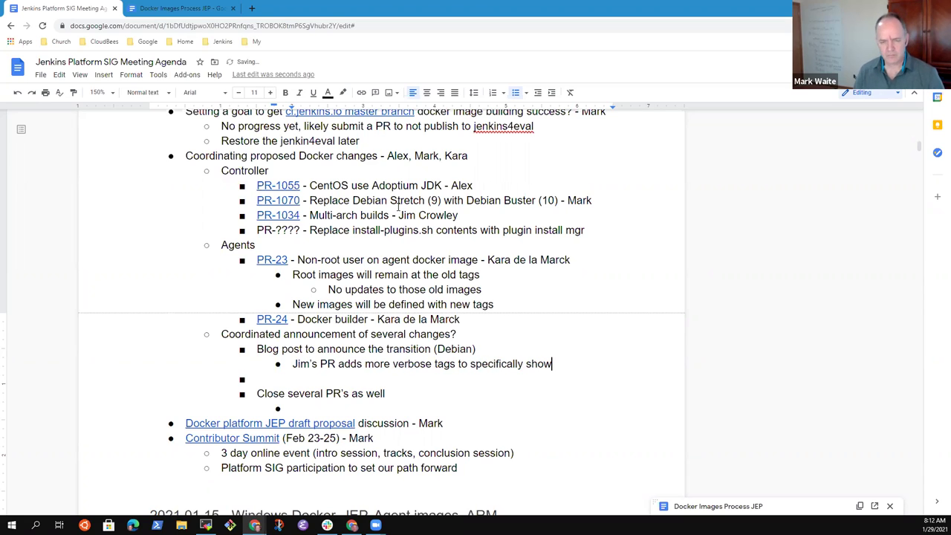
Finish the verbose tags note with "content of the image by the tag name" and delete the empty bullet below it.
type("content of the image")
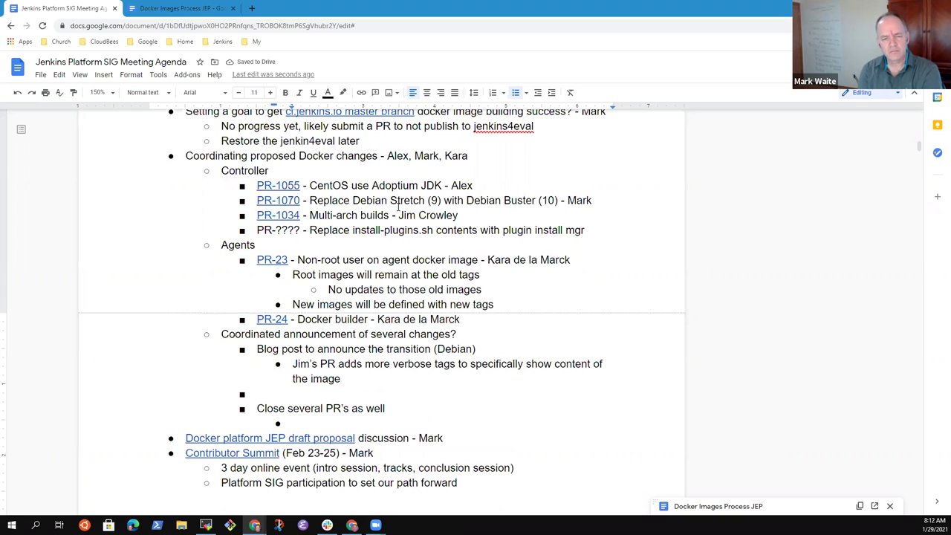
type("by the ")
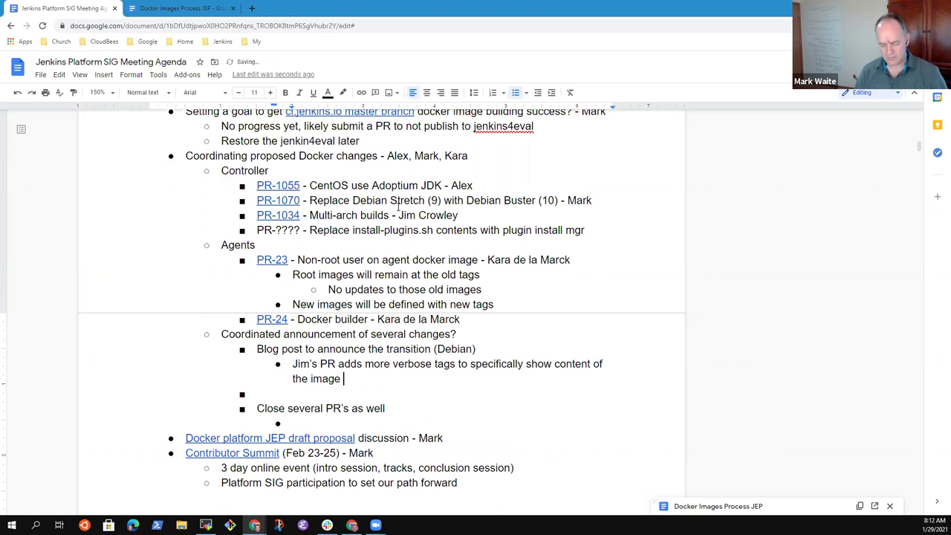
type("tag name")
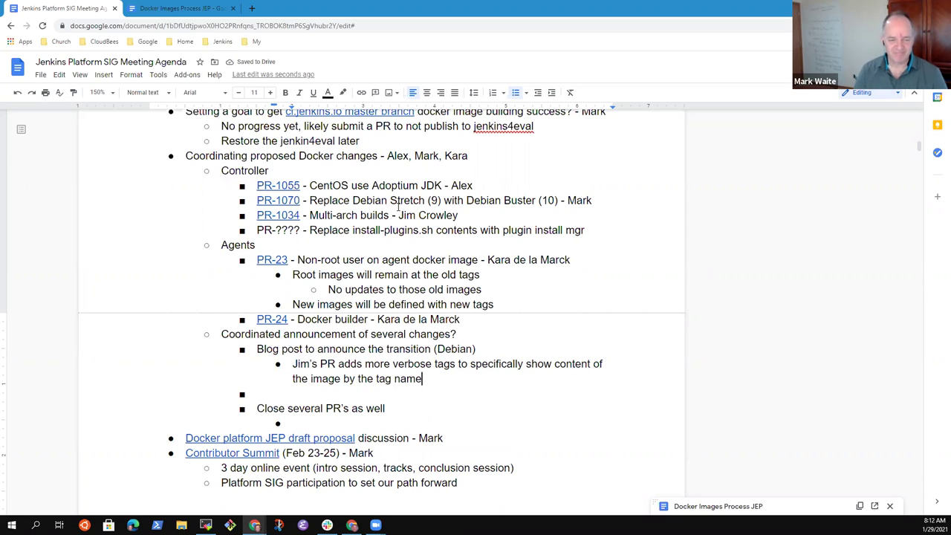
key("Down")
key("Delete")
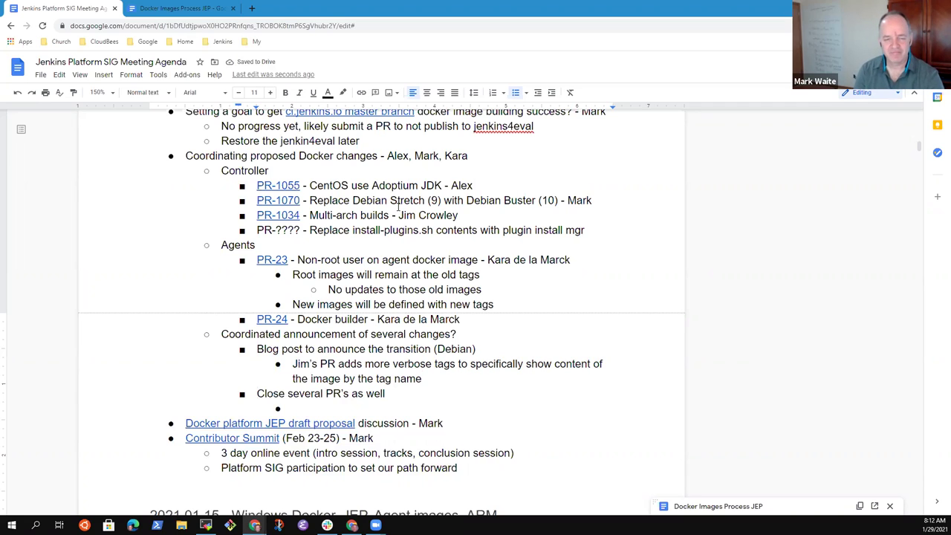
Add a second note under the blog post bullet: "Should include more verbose tags as part of this announcement".
key("Up")
key("End")
key("Return")
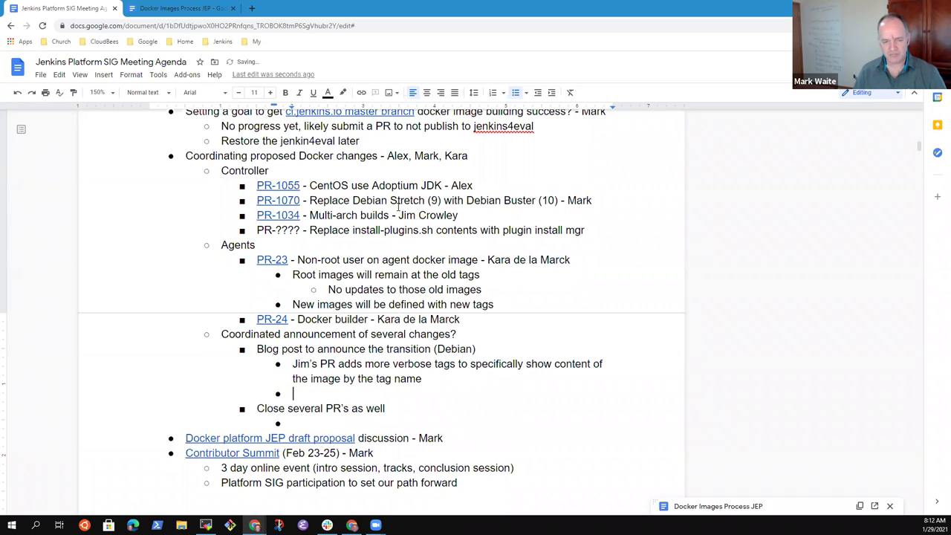
type("Should inc lud")
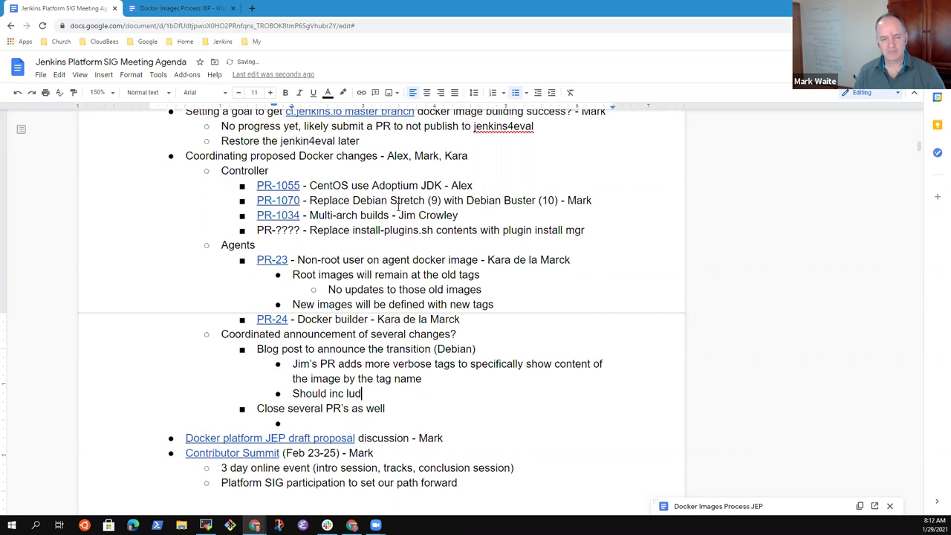
key("BackSpace")
key("BackSpace")
key("BackSpace")
key("BackSpace")
type("lude more")
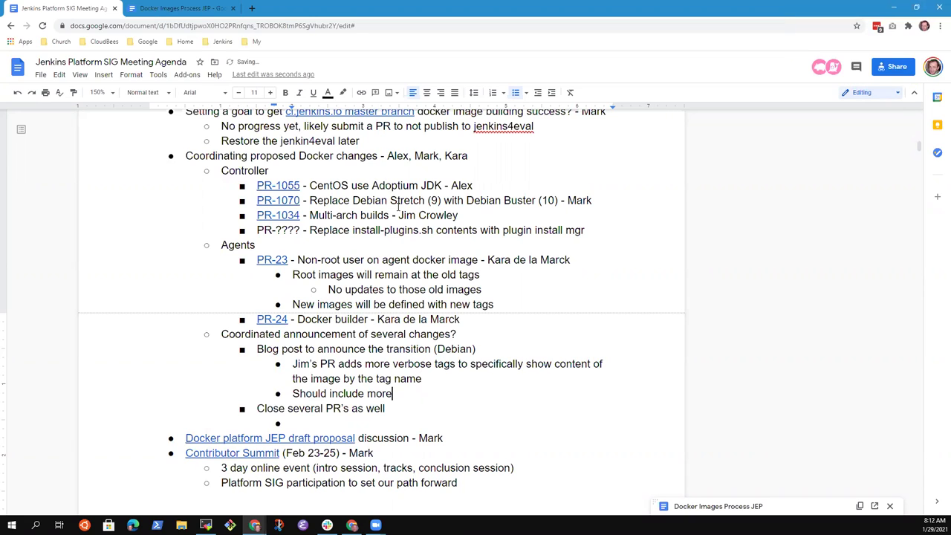
type(" verbose tags")
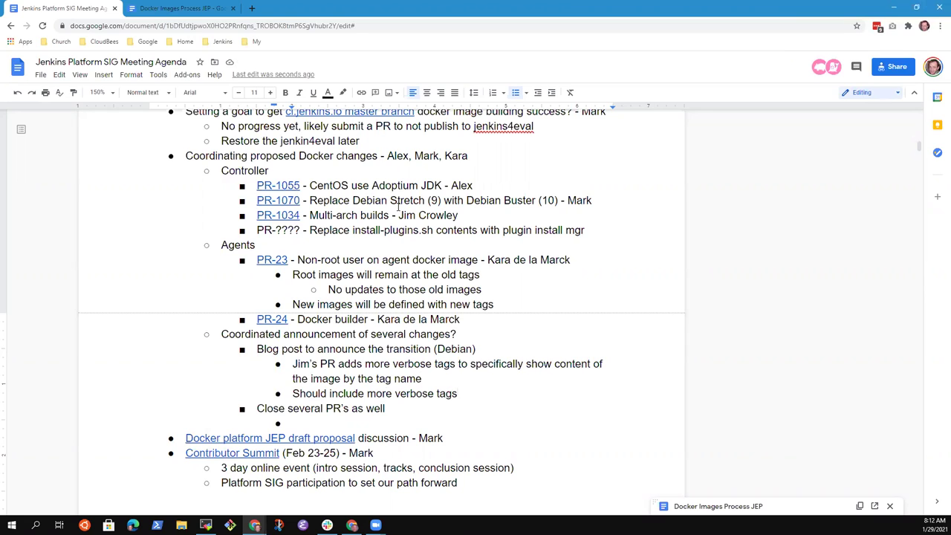
type("as part of this announcement")
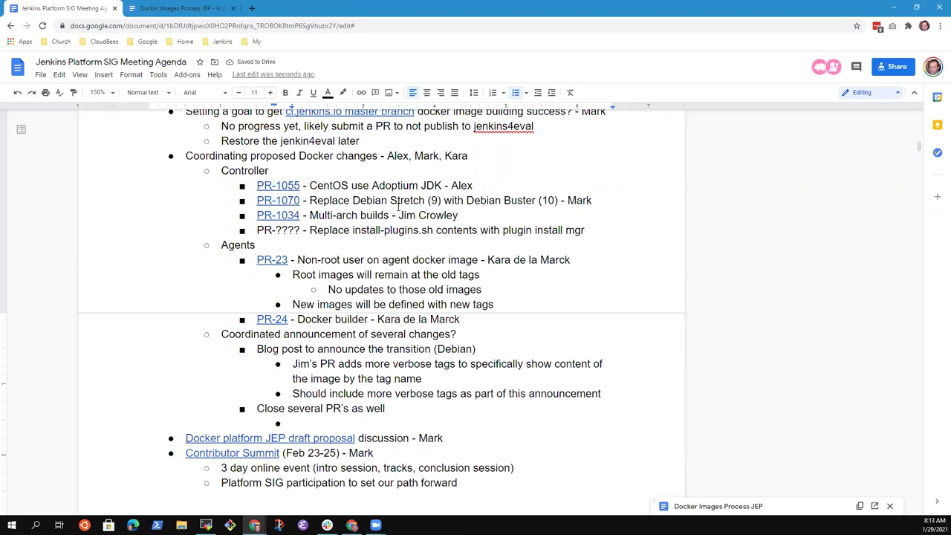
Add the nested note "Alert them that Debian Stretch will not be updated" under the bullet about including more verbose tags in the announcement.
key("Return")
key("Tab")
type("Alert them that Debian Stretch is")
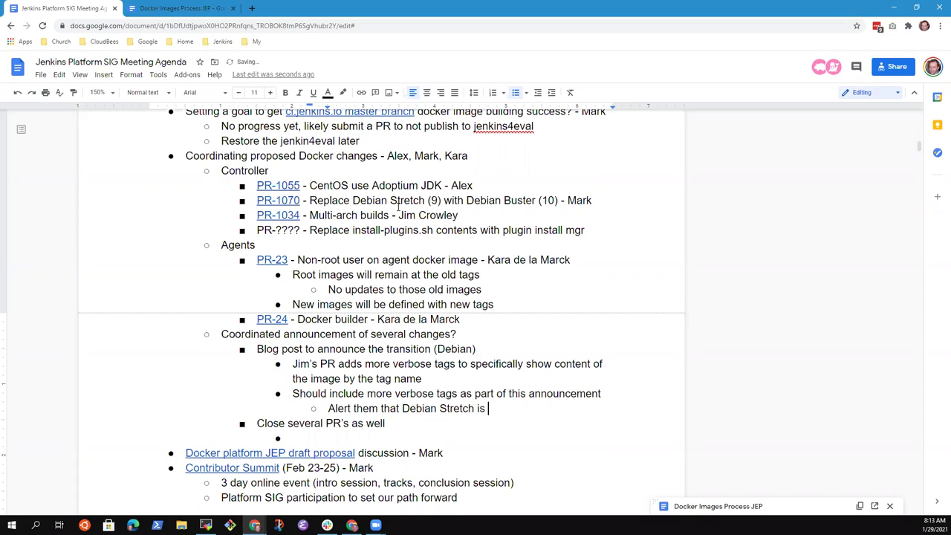
key("BackSpace")
key("BackSpace")
key("BackSpace")
type("will not be avail")
key("BackSpace")
key("BackSpace")
key("BackSpace")
key("BackSpace")
key("BackSpace")
type("updated")
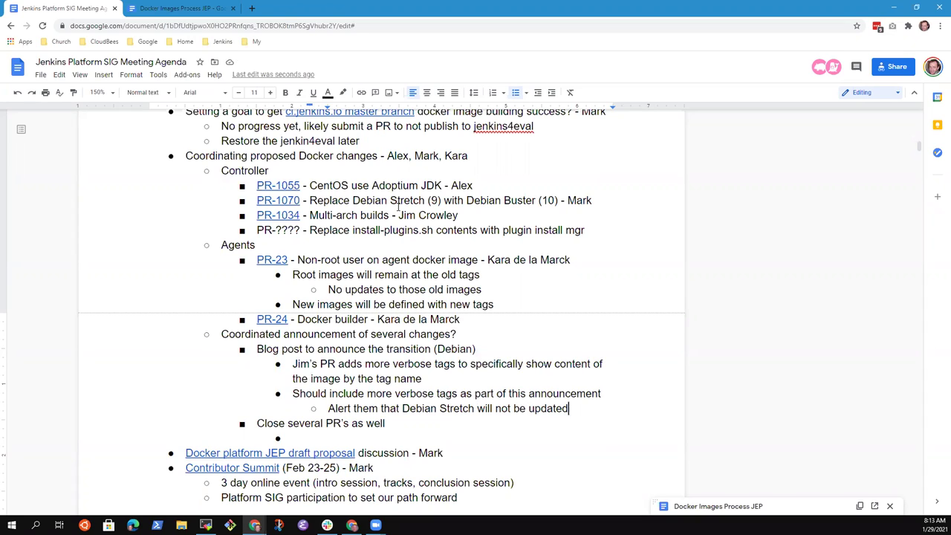
Highlight the full note about the PR adding more verbose tags under the blog post bullet.
key("Up")
key("Up")
key("Up")
key("shift+Down")
key("shift+Down")
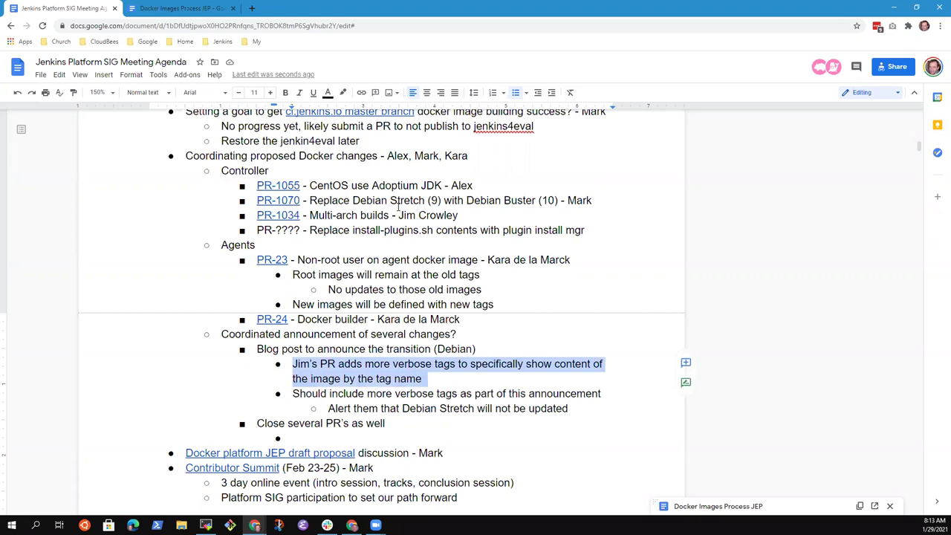
key("shift+Left")
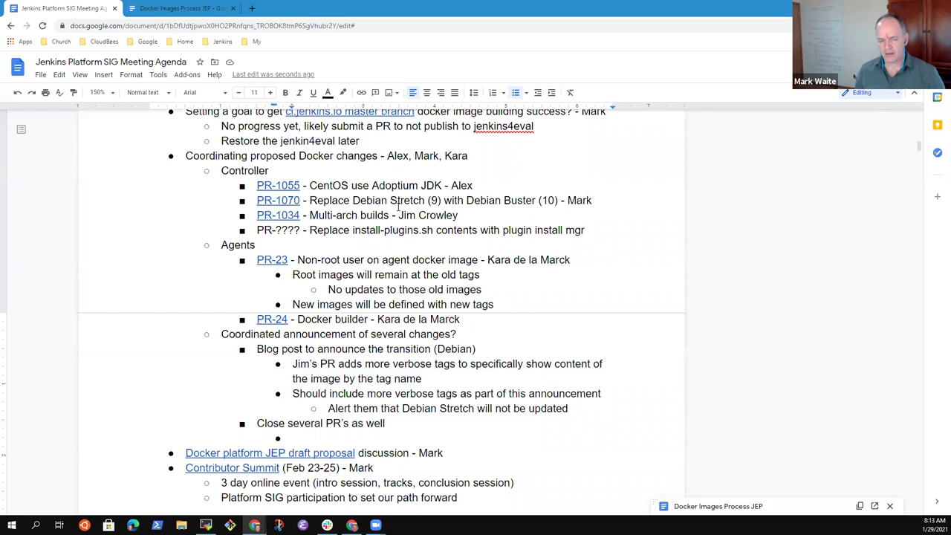
Highlight the PR-1070 entry about replacing Debian Stretch with Debian Buster in the Controller list.
key("Up")
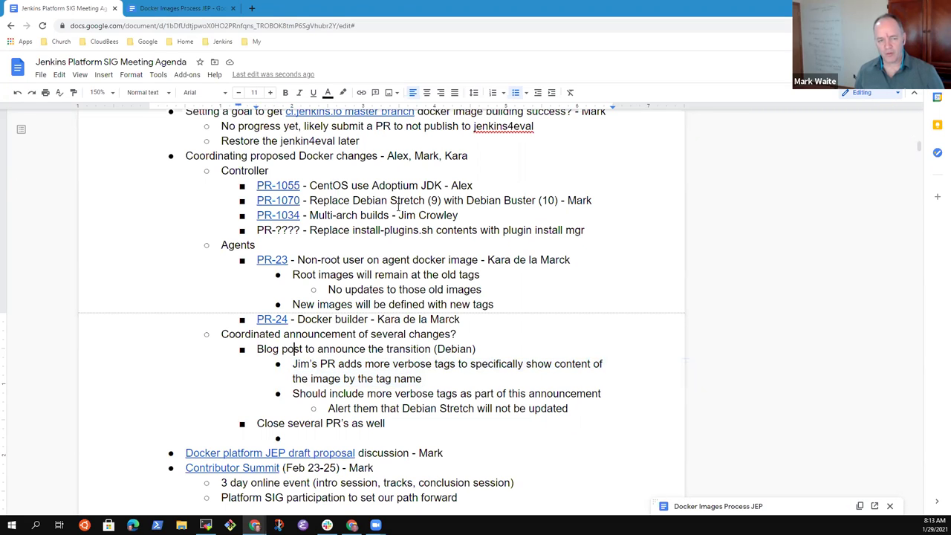
key("Up")
key("Up")
key("Up")
key("Up")
key("Up")
key("Up")
key("Up")
key("Up")
key("Up")
key("Up")
key("Home")
key("shift+End")
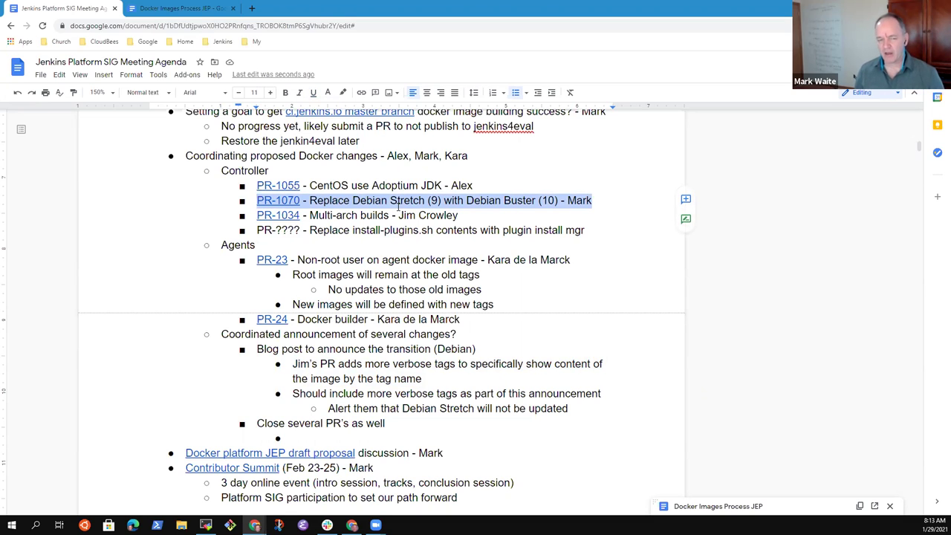
Return to the blog post notes and highlight both lines of the verbose tags note for review.
key("Down")
key("Down")
key("Down")
key("Down")
key("Down")
key("Down")
key("Down")
key("Down")
key("Down")
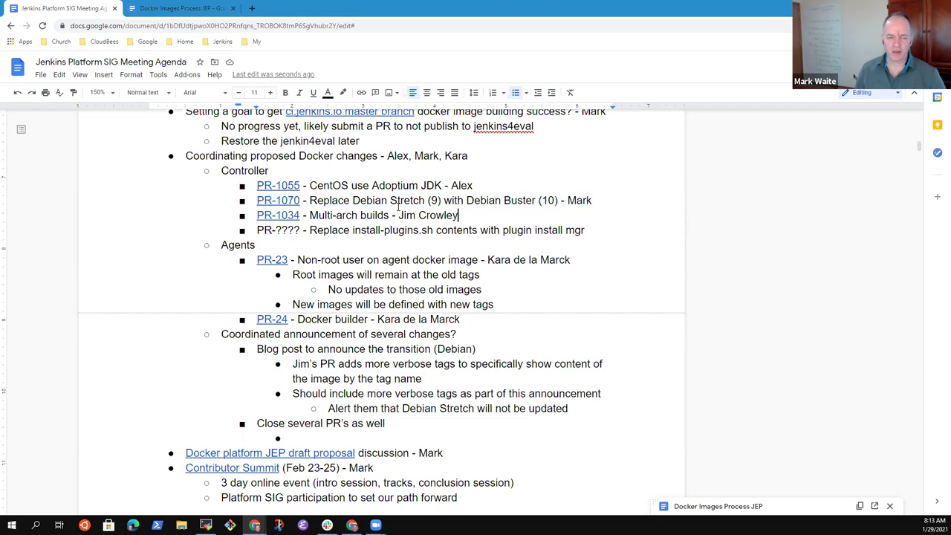
key("shift+Down")
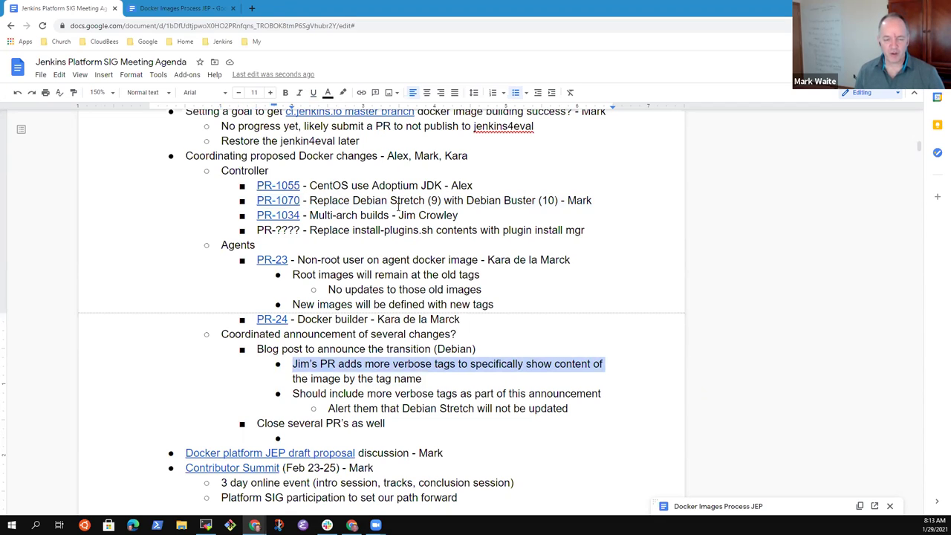
key("shift+End")
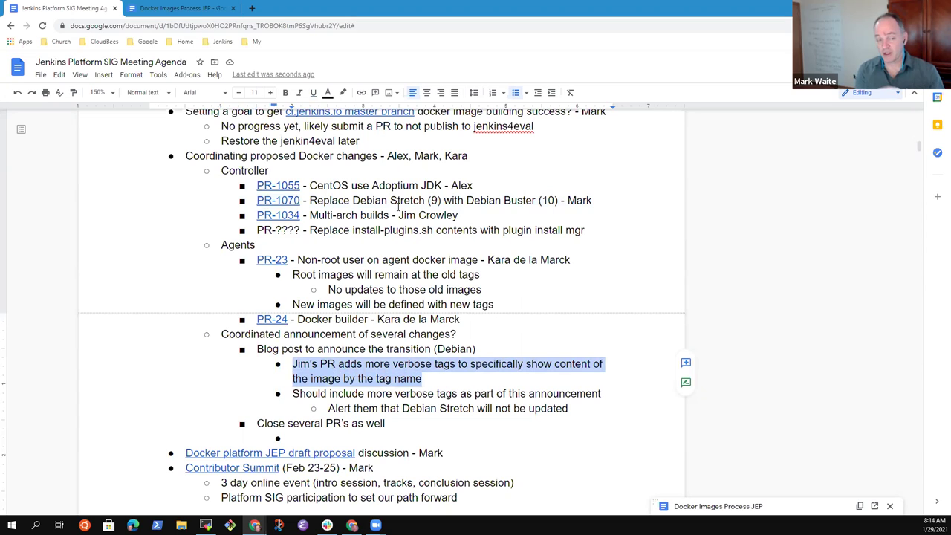
Review the Controller list by highlighting the PR-1070 Debian entry and the PR-1034 multi-arch builds entry in turn.
key("Up")
key("Up")
key("Up")
key("Up")
key("Up")
key("Up")
key("Up")
key("Up")
key("Up")
key("Up")
key("Up")
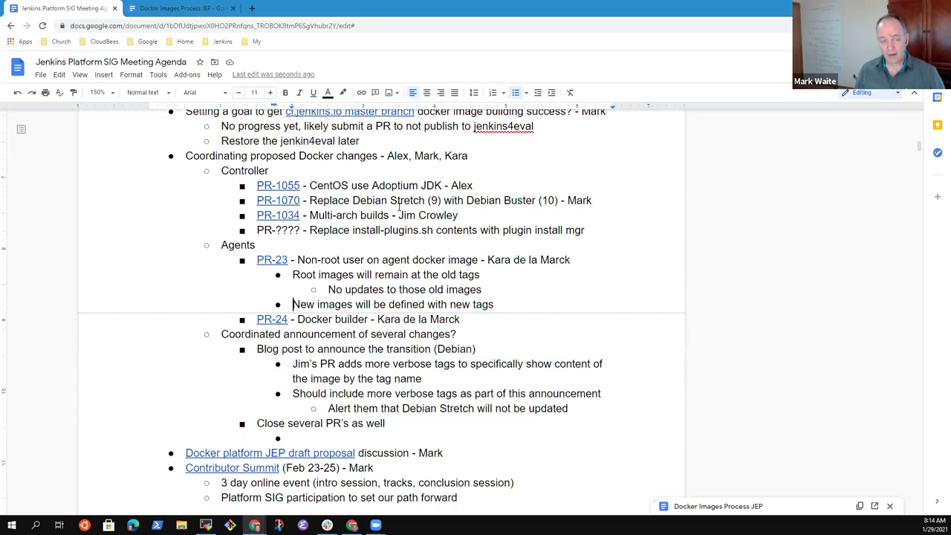
key("shift+End")
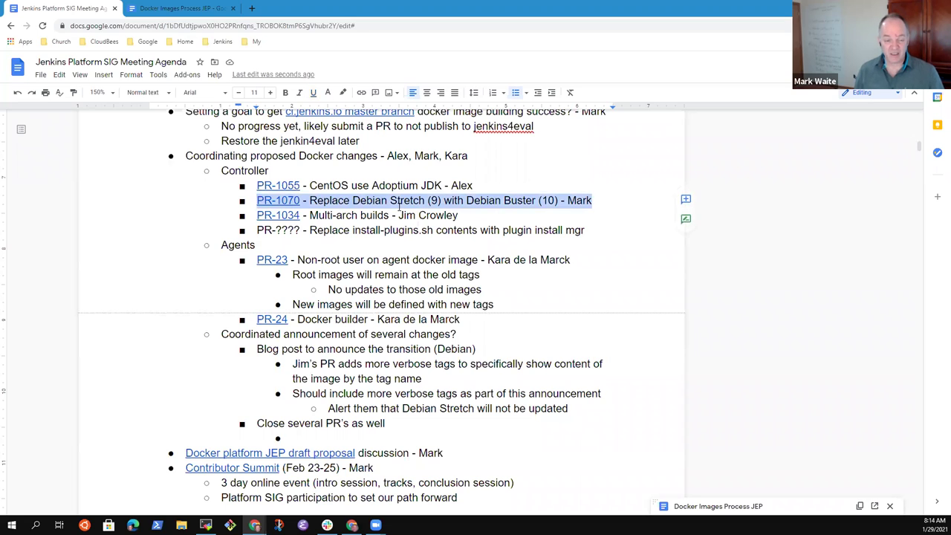
key("Down")
key("Home")
key("shift+End")
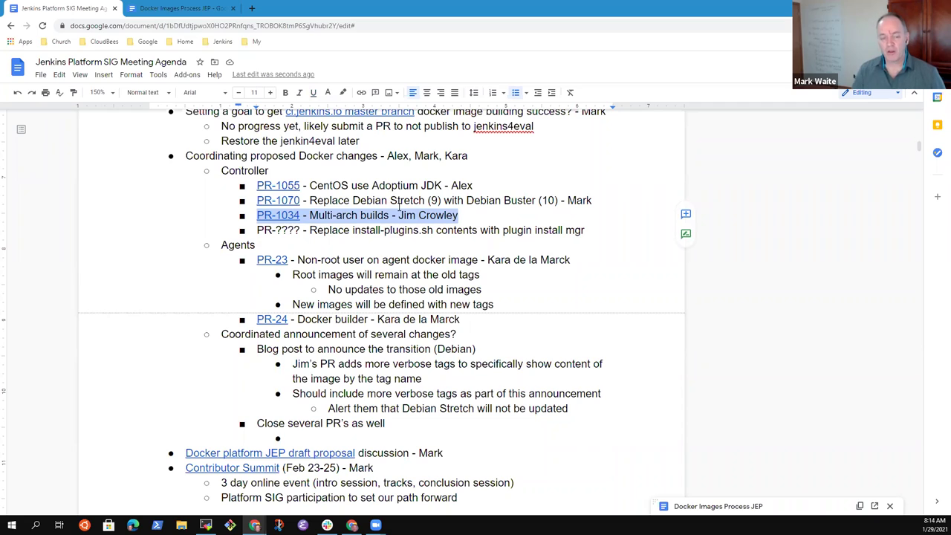
Highlight the words "more verbose tags" in the first note under the blog post bullet.
key("Down")
key("Down")
key("Down")
key("Down")
key("Down")
key("Down")
key("Down")
key("Down")
key("Down")
key("Down")
key("ctrl+Left")
key("ctrl+Left")
key("ctrl+Left")
key("ctrl+shift+Right")
key("ctrl+shift+Right")
key("ctrl+shift+Right")
key("shift+Left")
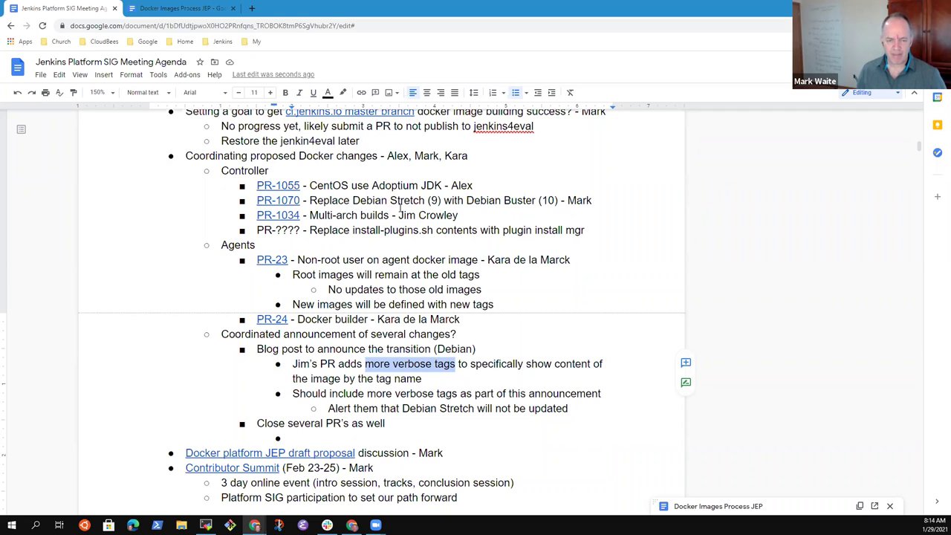
Add the nested note "Already using verbose tags for Windows images" under the note about the PR's verbose tags.
key("Down")
key("Down")
key("Down")
key("End")
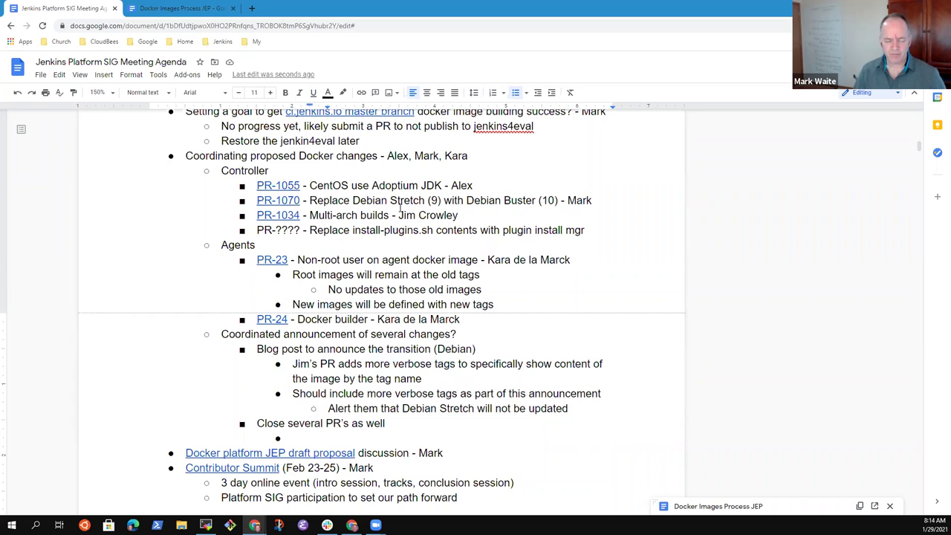
key("Right")
key("Left")
key("Return")
key("Tab")
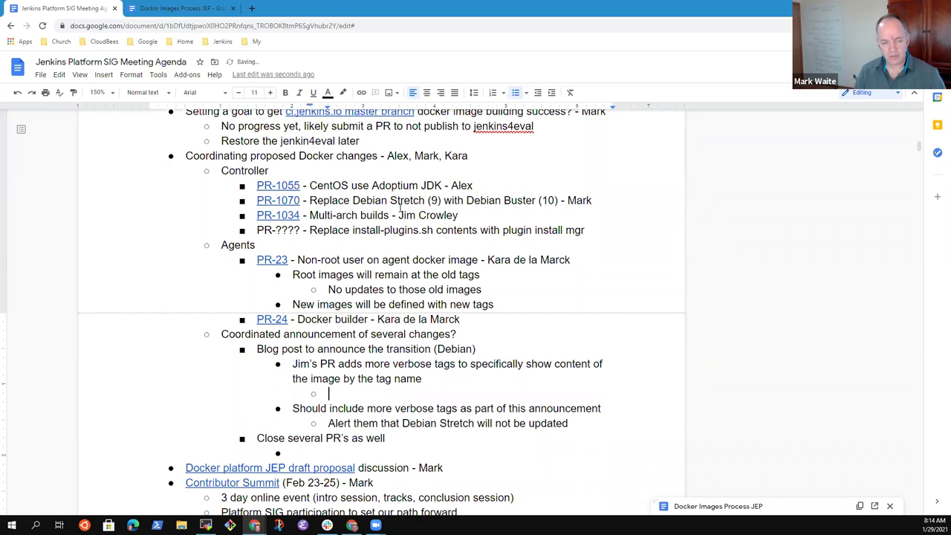
type("Already usin")
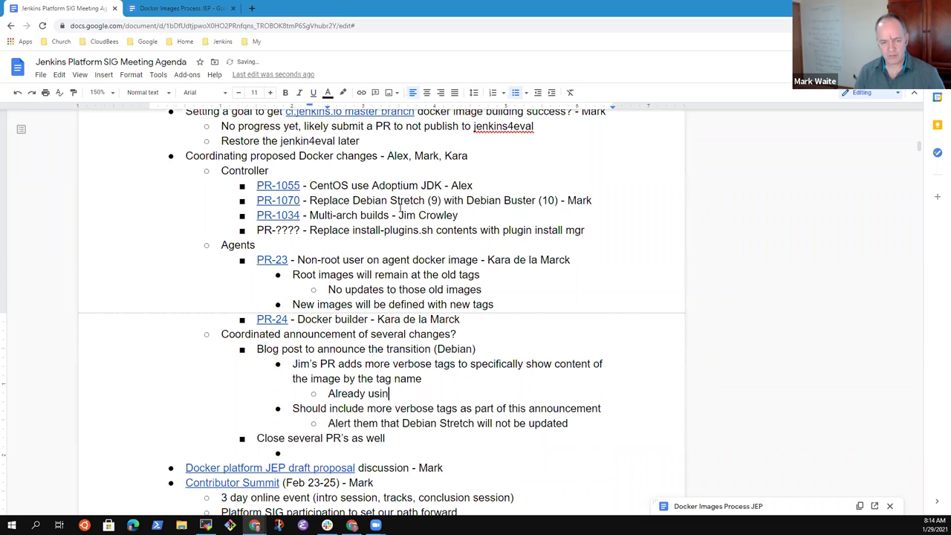
type("g verbose tag")
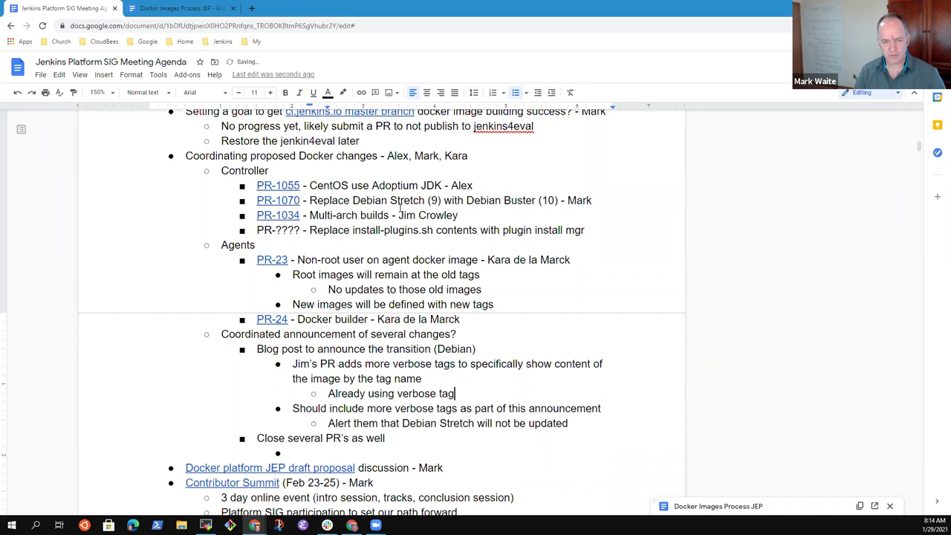
type("s for Window")
key("ctrl+BackSpace")
type("Windows images")
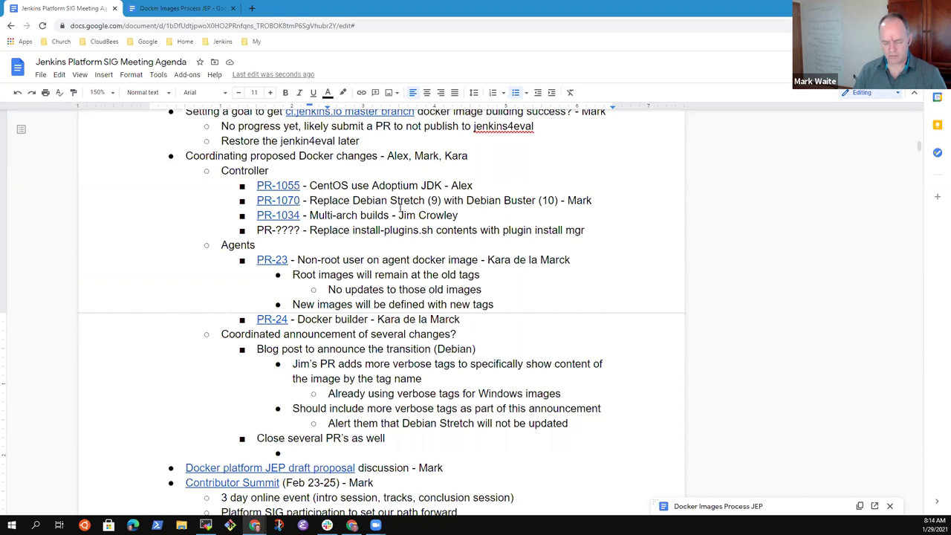
Extend the Windows images note with "on jenkins4eval" and remove the word "for" before "Windows".
type("on jenkins4")
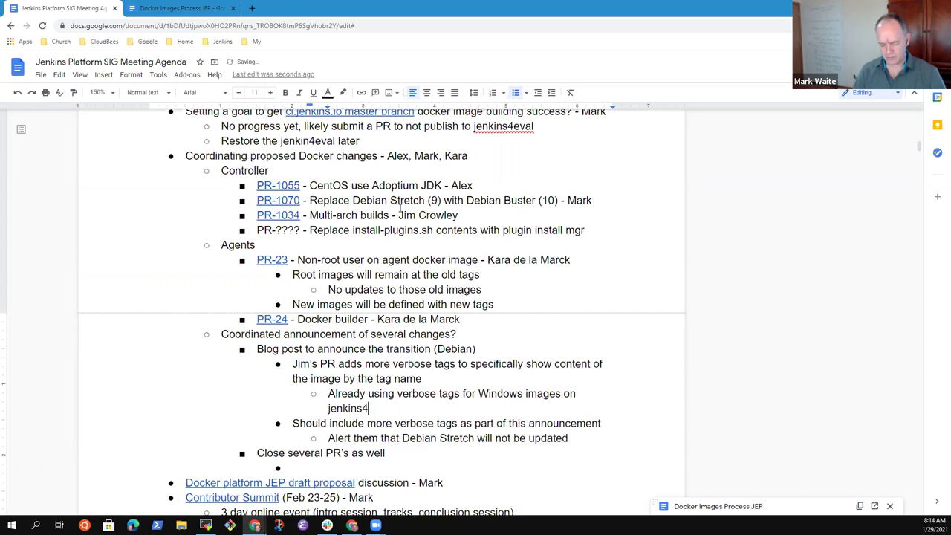
type("eval")
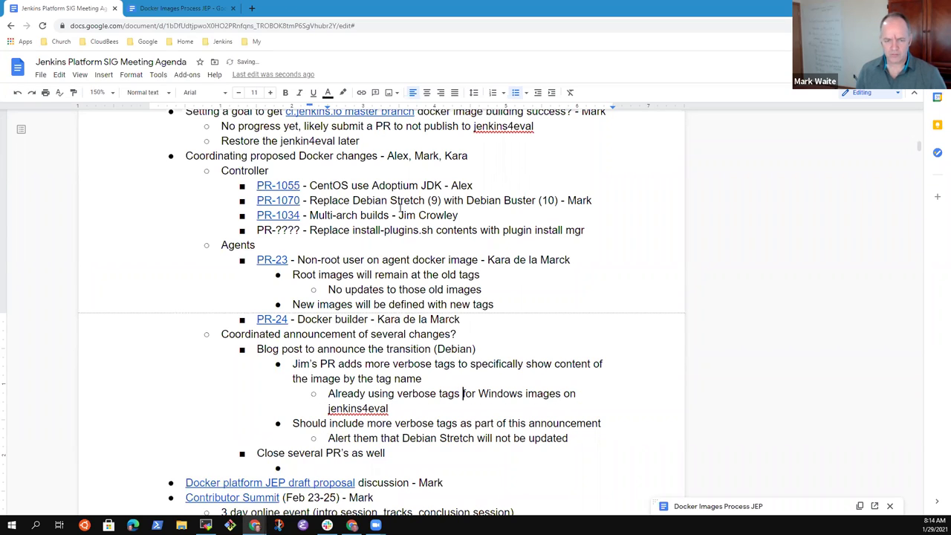
key("Delete")
key("Delete")
key("Delete")
key("Delete")
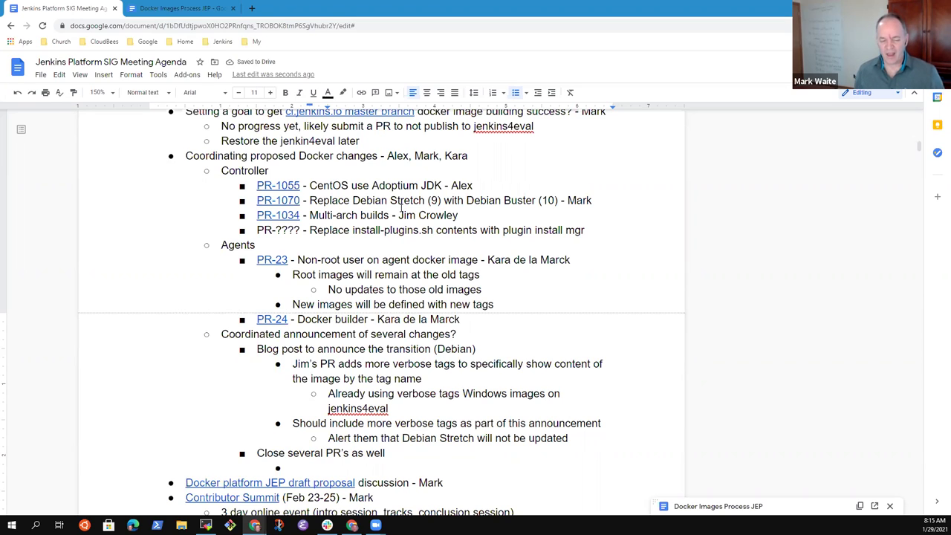
Highlight the PR-1070 and PR-1034 entries together in the Controller list.
key("Up")
key("Up")
key("Up")
key("Up")
key("Up")
key("Up")
key("Up")
key("Up")
key("Up")
key("Up")
key("Up")
key("Up")
key("Up")
key("Home")
key("shift+Down")
key("shift+Down")
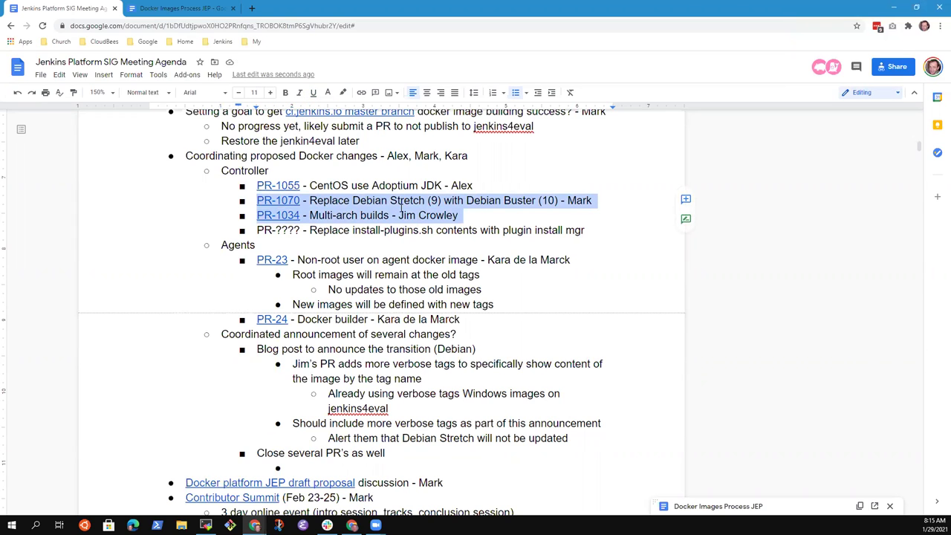
Remove "on jenkins4eval" from the end of the Windows images note.
key("Down")
key("Down")
key("Down")
key("Down")
key("Down")
key("Down")
key("Down")
key("Down")
key("Down")
key("Down")
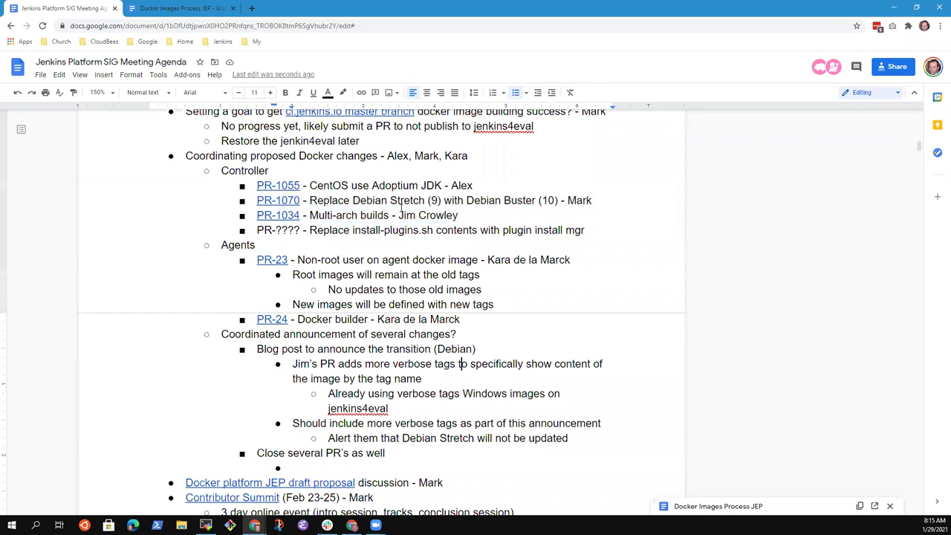
key("ctrl+shift+Left")
key("ctrl+shift+Left")
key("ctrl+shift+Left")
key("ctrl+shift+Right")
key("shift+Left")
key("BackSpace")
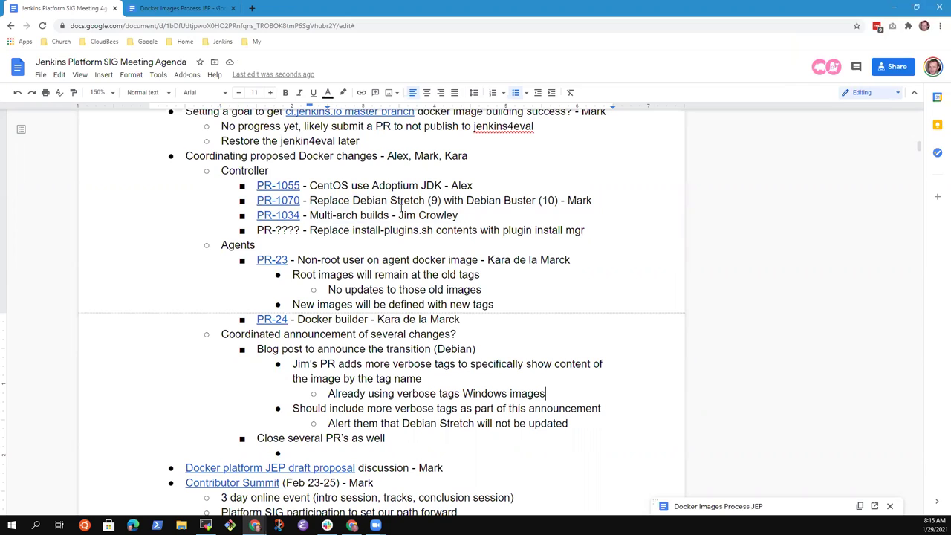
Reinsert the word "for" before "Windows images" in the nested verbose tags note.
key("ctrl+Left")
key("ctrl+Left")
type("for")
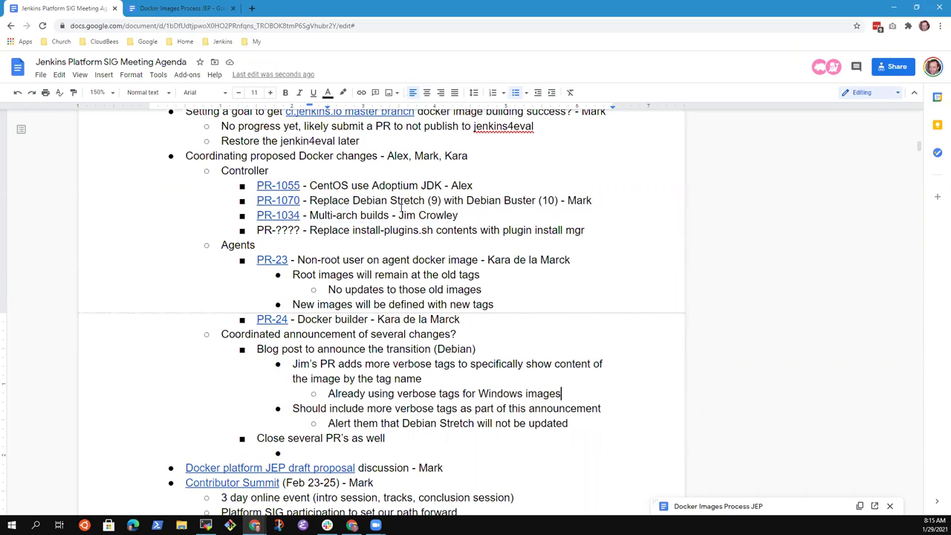
Add the nested note "Follows the Adoptium image naming convention" below the Windows images note.
key("Return")
type("Follows teh")
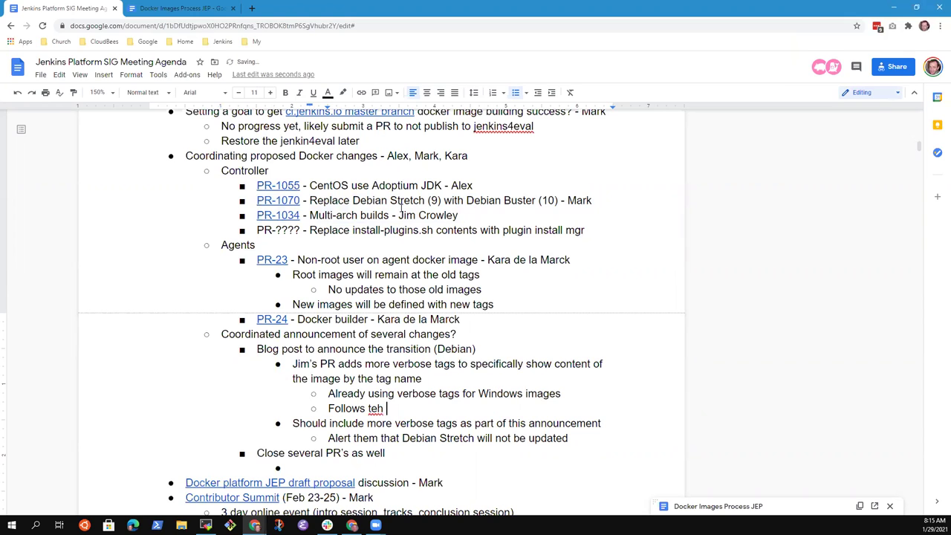
key("BackSpace")
key("BackSpace")
key("BackSpace")
type("he Adoptium image ")
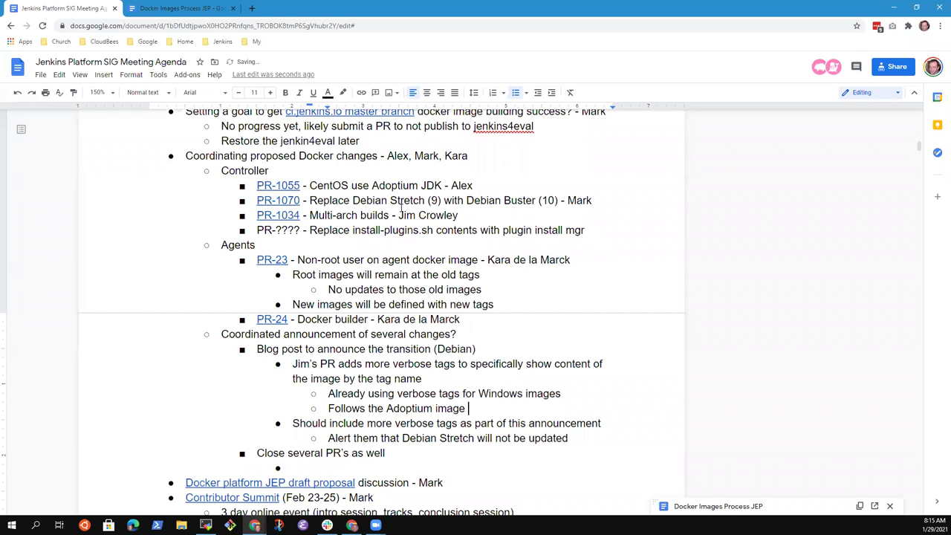
type("naming convention")
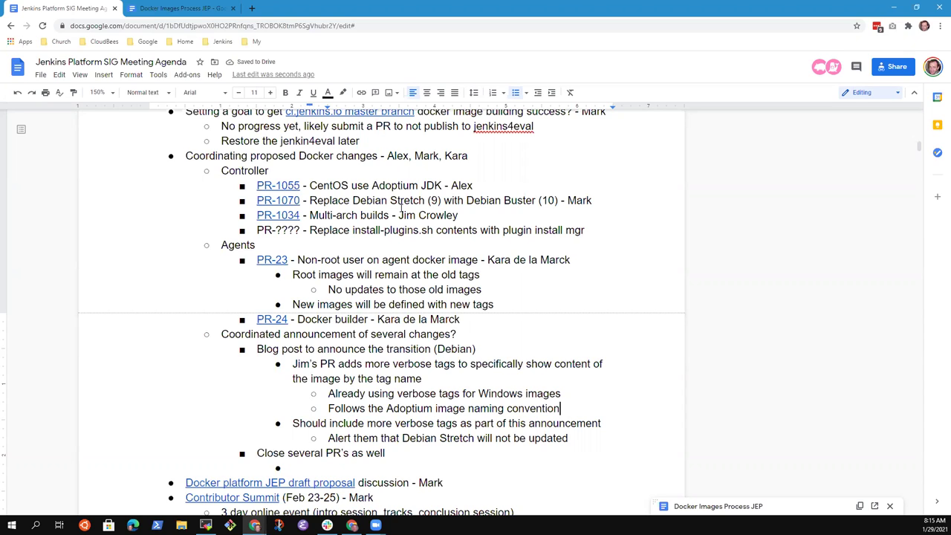
Append "mostly" to the nested note "Follows the Adoptium image naming convention".
type("in large part")
key("BackSpace")
key("BackSpace")
key("BackSpace")
key("BackSpace")
key("BackSpace")
key("BackSpace")
key("BackSpace")
key("BackSpace")
key("BackSpace")
key("BackSpace")
key("BackSpace")
key("BackSpace")
key("BackSpace")
key("BackSpace")
type("mostly")
Highlight the PR-1070 and PR-1034 entries together in the Controller list.
key("Up")
key("Up")
key("Up")
key("Up")
key("Up")
key("Up")
key("Up")
key("Up")
key("Up")
key("Up")
key("Up")
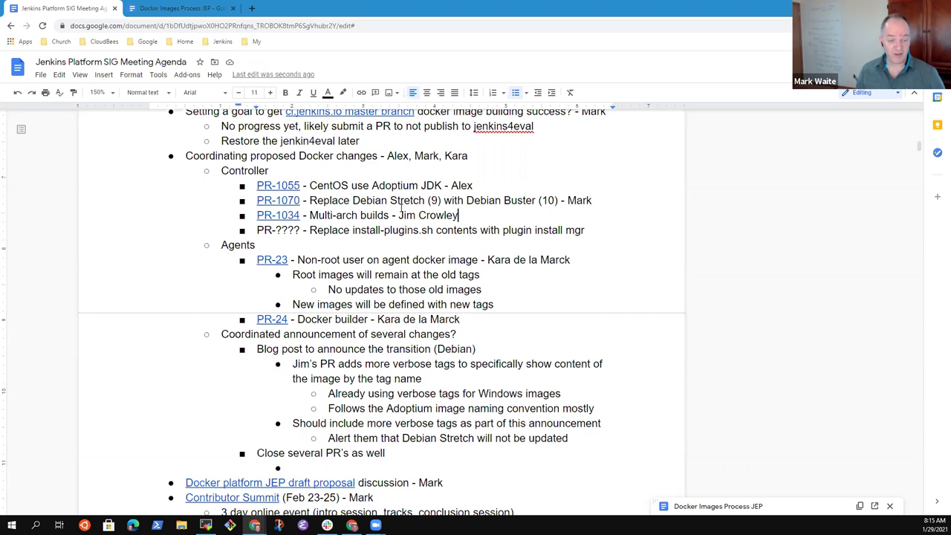
key("Up")
key("Up")
key("Up")
key("Home")
key("shift+Down")
key("shift+Down")
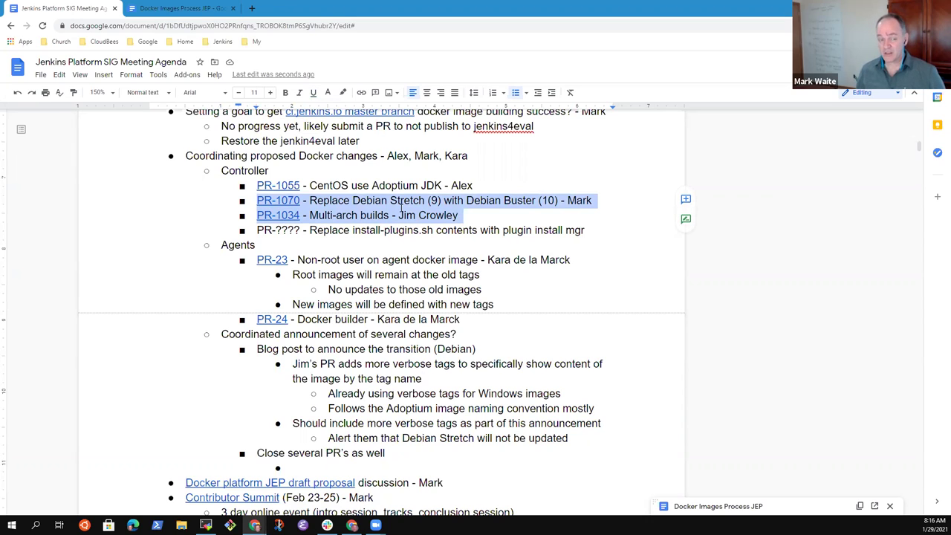
key("Up")
key("Down")
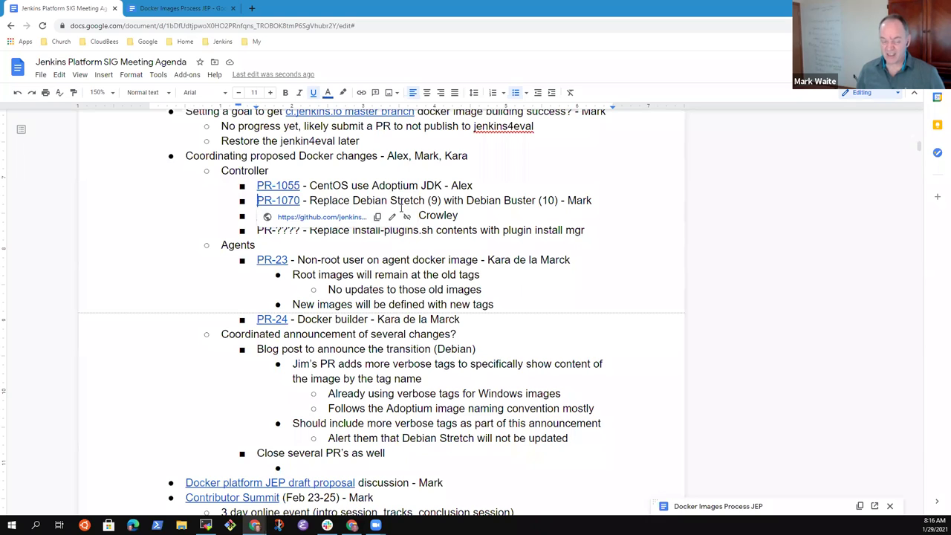
key("shift+Home")
key("Down")
key("Up")
key("Home")
key("shift+Down")
key("shift+End")
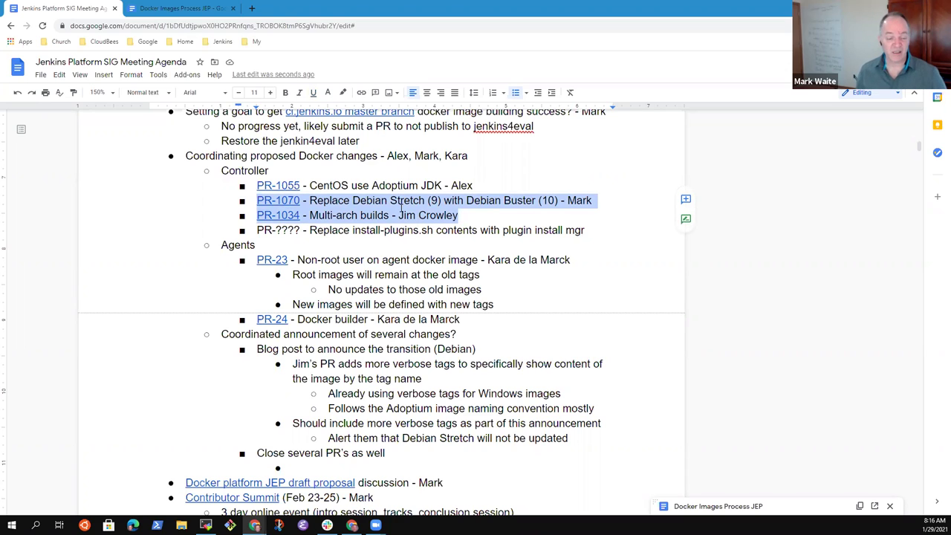
key("Down")
key("Down")
key("Down")
key("Down")
key("Down")
key("Down")
key("Down")
key("Down")
key("Down")
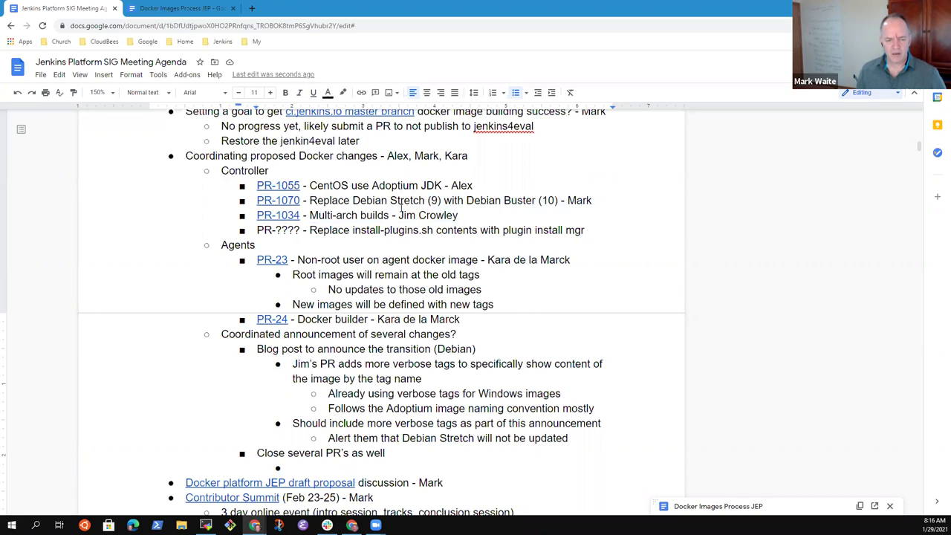
key("Down")
key("Down")
key("Down")
key("Down")
key("Down")
key("Down")
key("Down")
key("Down")
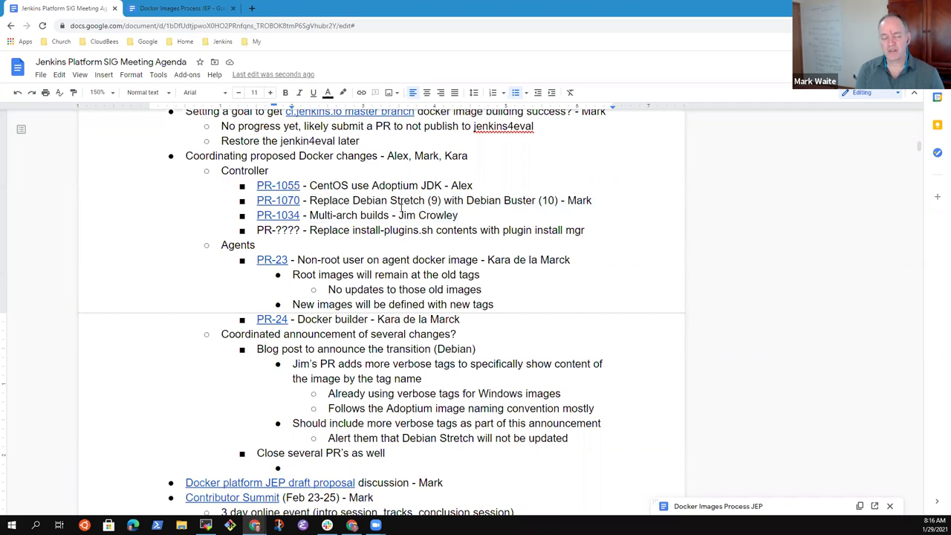
Highlight the three Controller entries from PR-1070 through the PR-???? item on replacing install-plugins.sh contents.
key("Left")
key("Up")
key("Up")
key("Up")
key("Up")
key("Up")
key("Up")
key("Up")
key("Up")
key("Up")
key("Up")
key("Up")
key("Up")
key("Up")
key("Up")
key("Up")
key("Up")
key("Up")
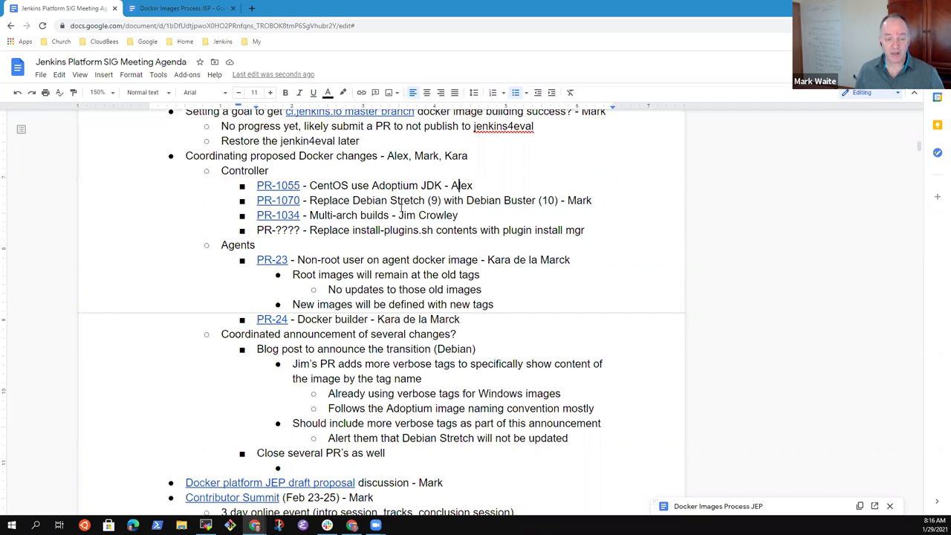
key("Down")
key("Home")
key("shift+Down")
key("shift+Down")
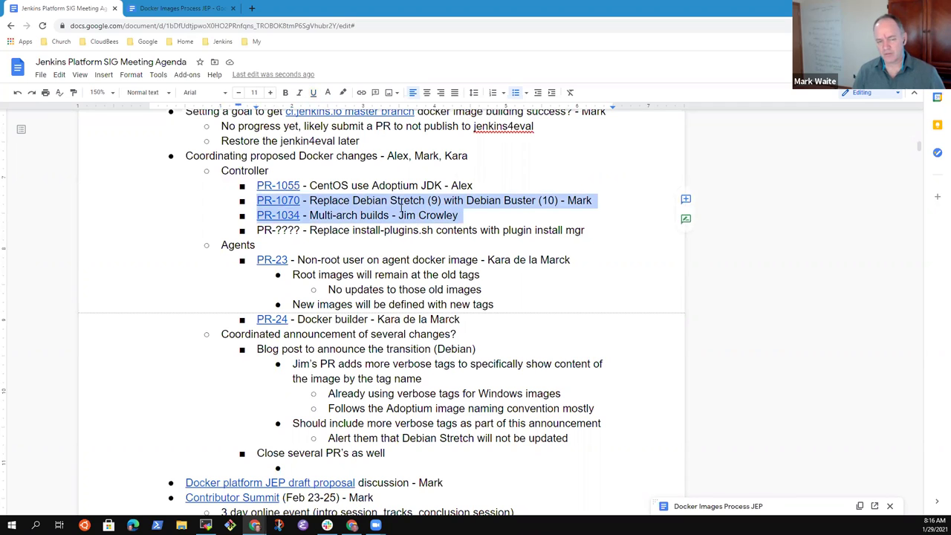
key("shift+Down")
key("shift+Home")
key("shift+Left")
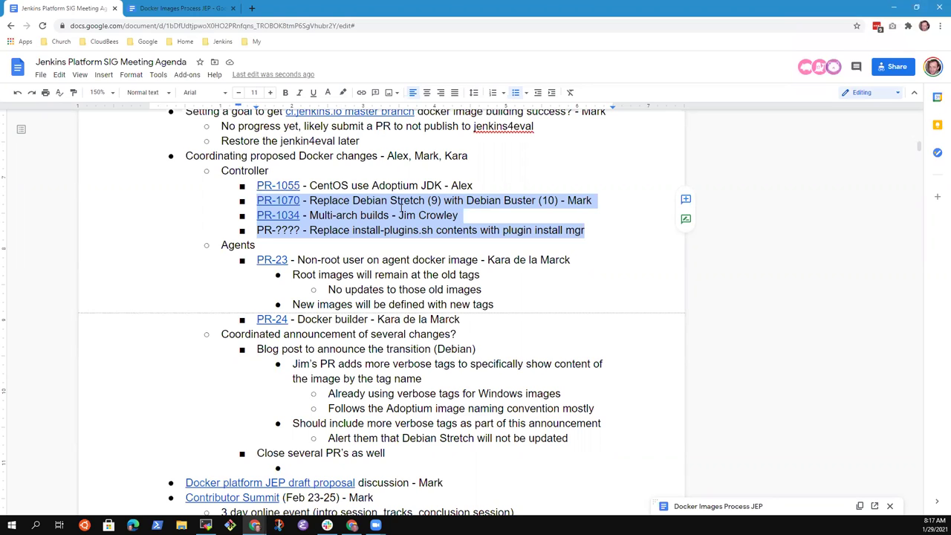
Insert the word "controller" before "PR's" in the "Close several PR's as well" item.
left_click(401, 208)
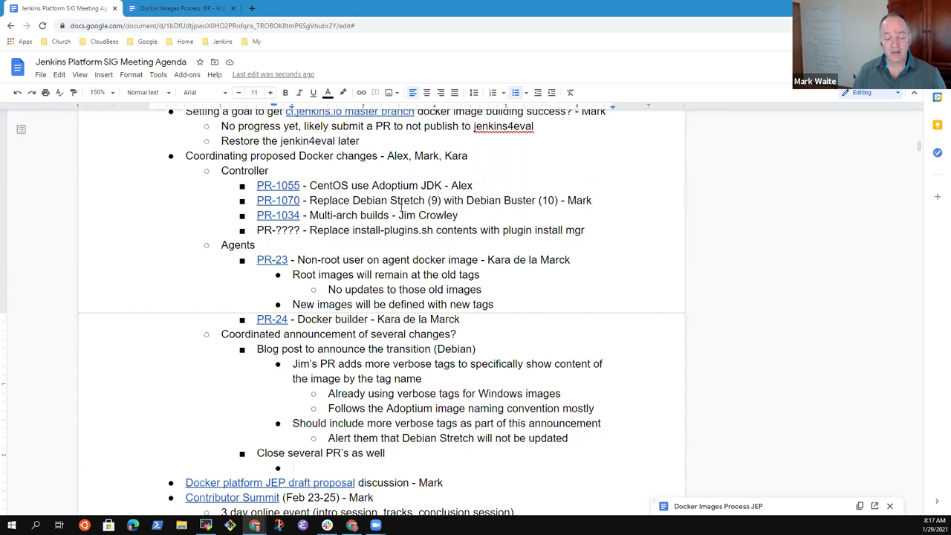
key("Left")
key("ctrl+Left")
key("ctrl+Left")
key("ctrl+Left")
key("ctrl+Left")
key("ctrl+Right")
type("controller")
key("Up")
key("Up")
key("Up")
key("Up")
key("Up")
key("Up")
key("Up")
key("Up")
key("Up")
key("Up")
key("Up")
key("Up")
key("Up")
key("Up")
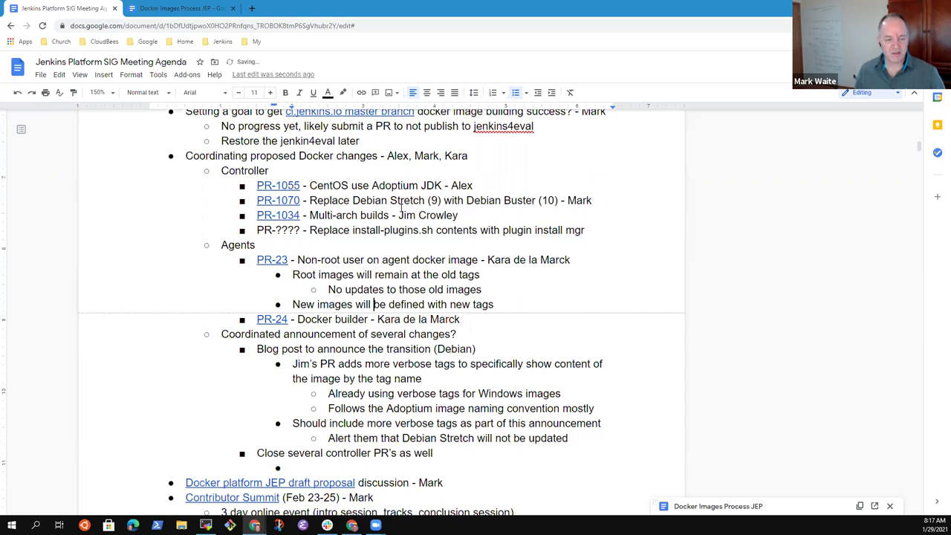
Fill the empty bullet under "Close several controller PR's as well" with "JDK 13, Amazon Linux".
key("Down")
key("Down")
key("Down")
key("Down")
key("Down")
key("Down")
key("Down")
key("Down")
key("Down")
key("Down")
key("Down")
key("Down")
key("Down")
key("Down")
key("Down")
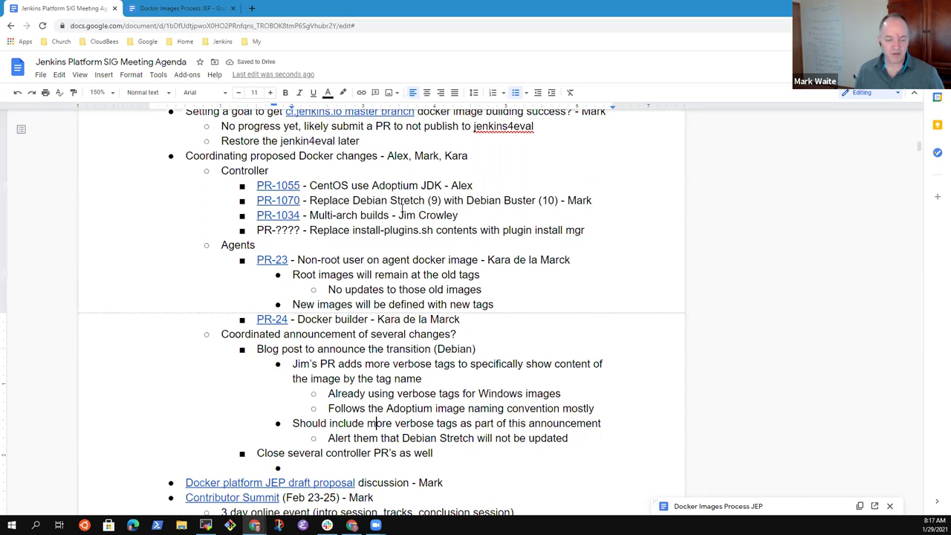
type("JDK 13")
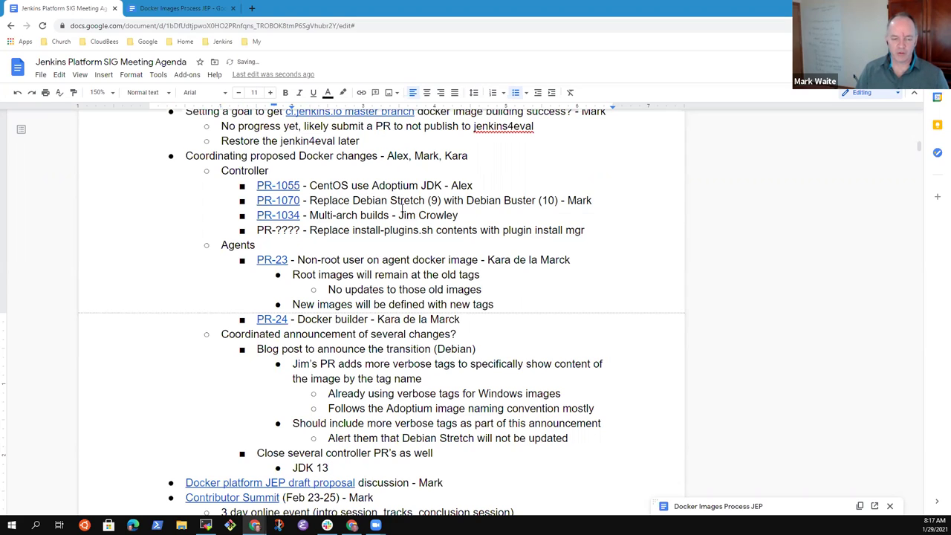
type(", Ama")
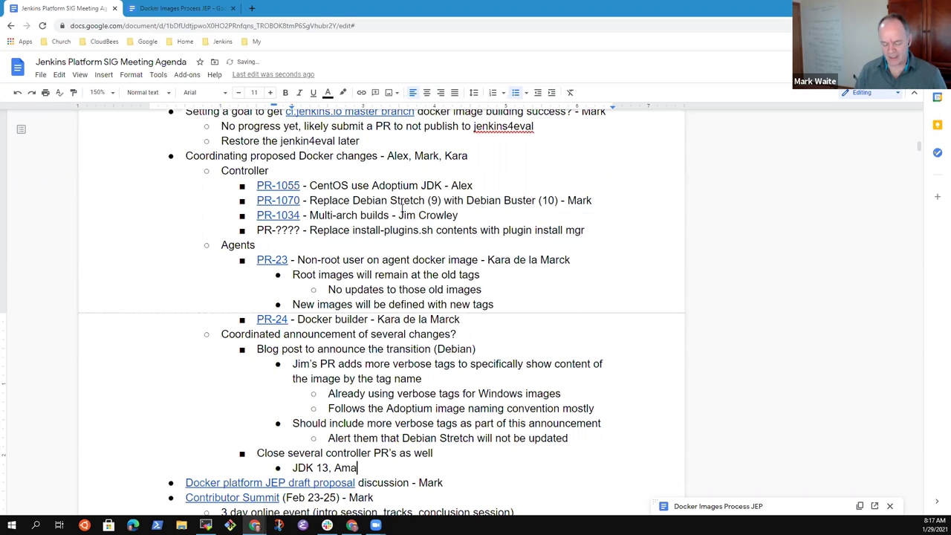
type("zon Linux")
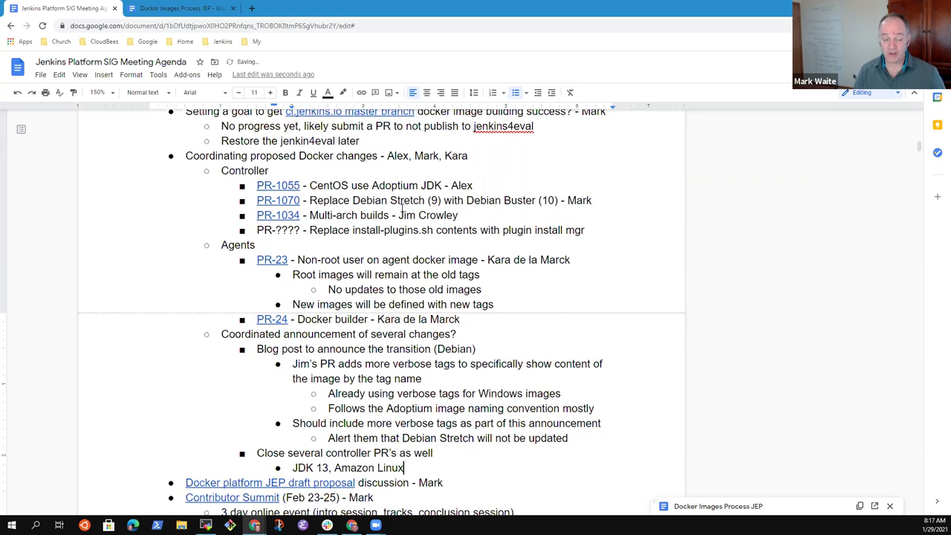
key("shift+End")
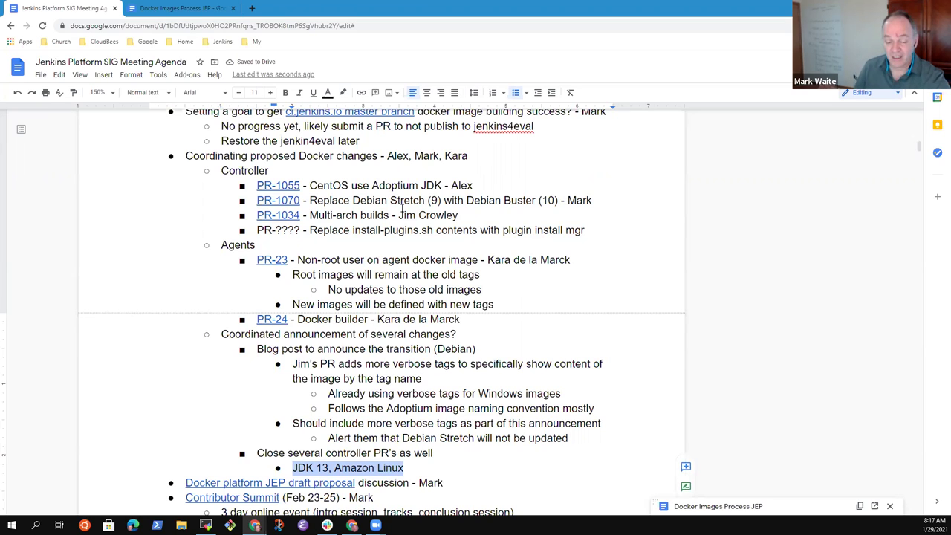
left_click(401, 211)
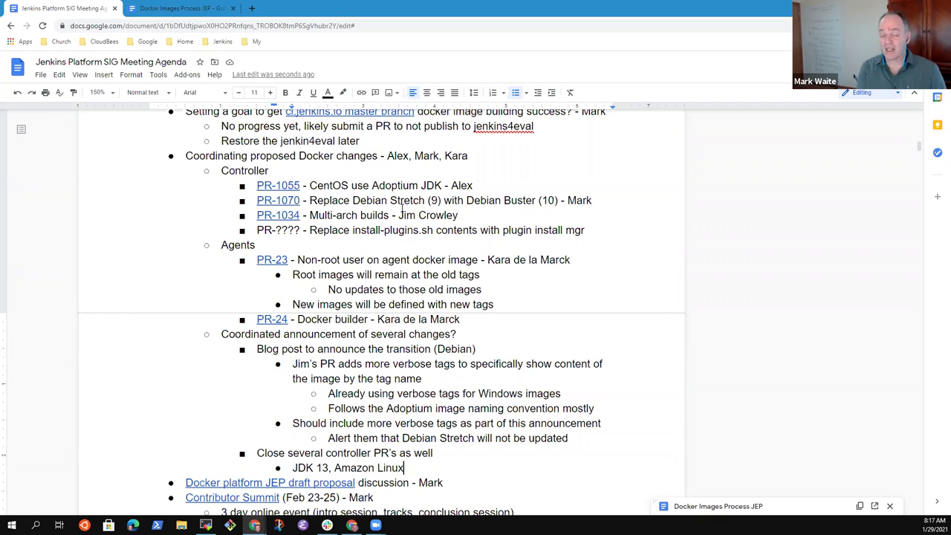
Highlight the Debian Buster replacement entry and the multi-arch builds entry together in the Controller list.
key("Up")
key("Up")
key("Up")
key("Up")
key("Up")
key("Up")
key("Up")
key("Up")
key("Up")
key("Up")
key("Up")
key("Up")
key("Up")
key("Up")
key("Up")
key("Up")
key("Up")
key("Up")
key("Up")
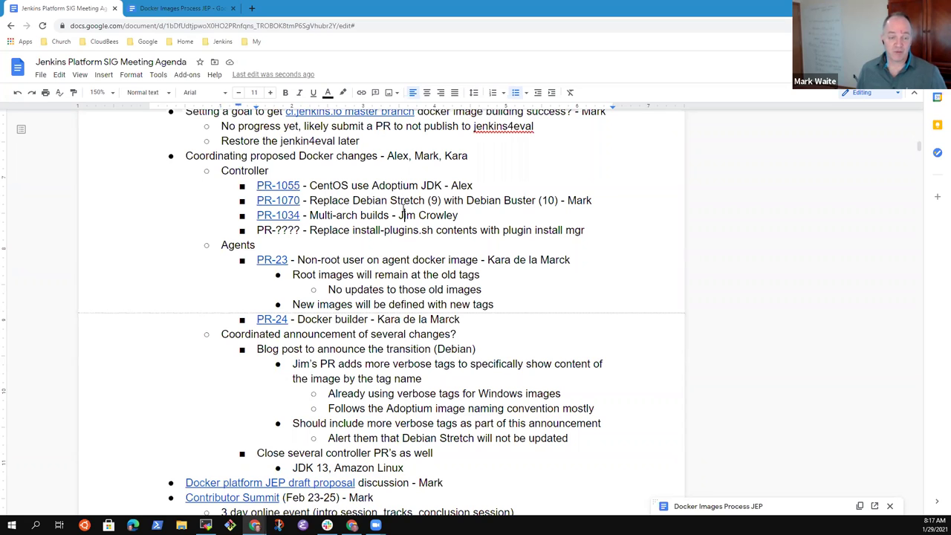
key("Down")
key("Home")
key("shift+Down")
key("shift+Down")
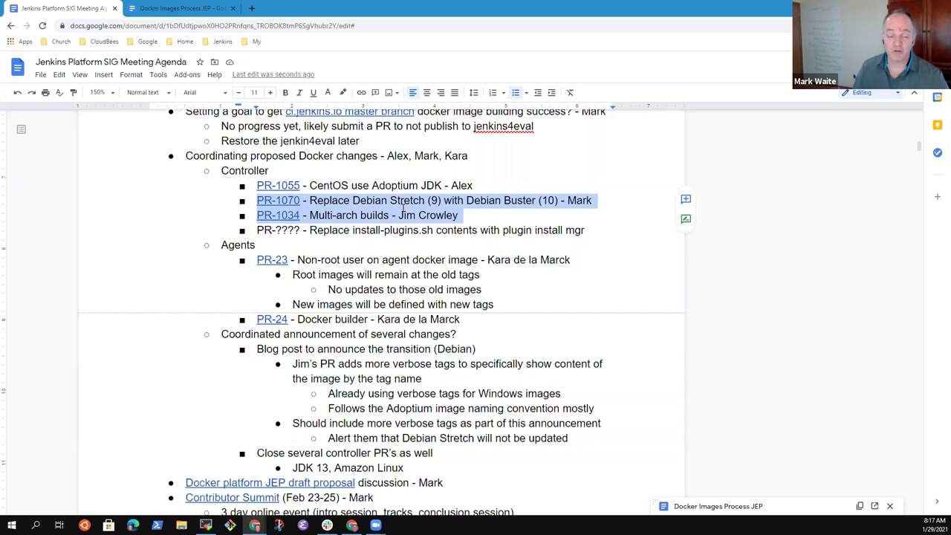
key("Down")
key("Down")
key("Down")
key("Down")
key("Down")
key("Down")
key("Down")
key("Down")
key("Down")
key("Down")
key("Down")
key("Down")
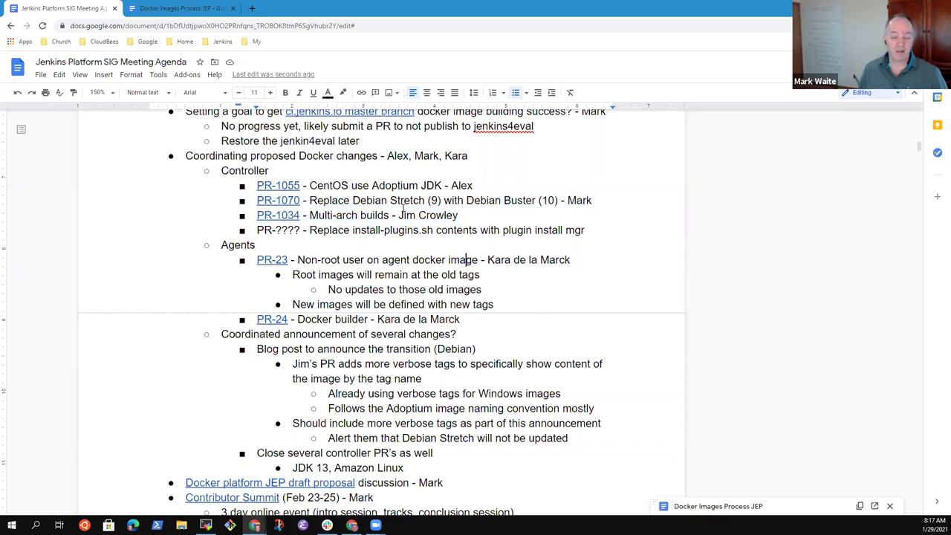
key("Down")
key("Down")
key("Down")
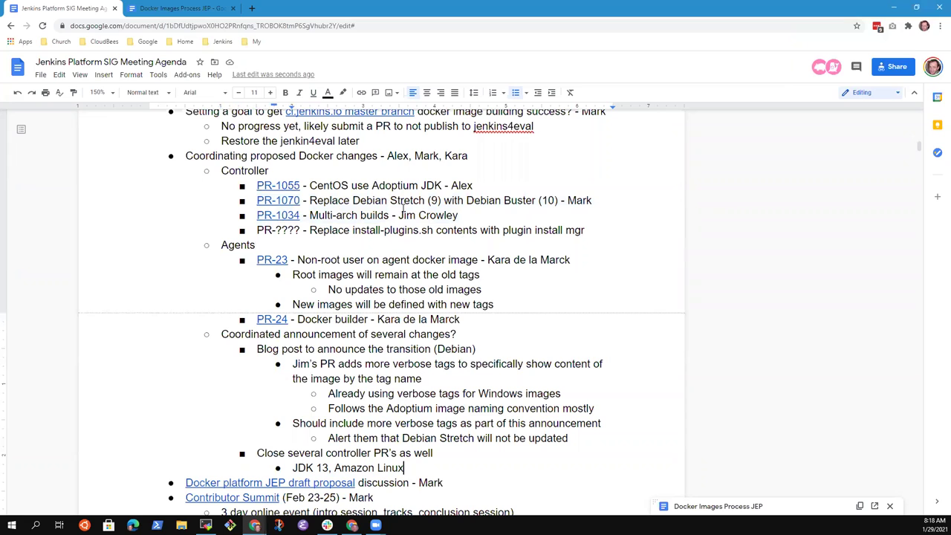
type("(")
key("BackSpace")
key("BackSpace")
Move the "Docker platform JEP draft proposal" discussion item below the Contributor Summit notes as a top-level bullet.
scroll(403, 211, "down", 1)
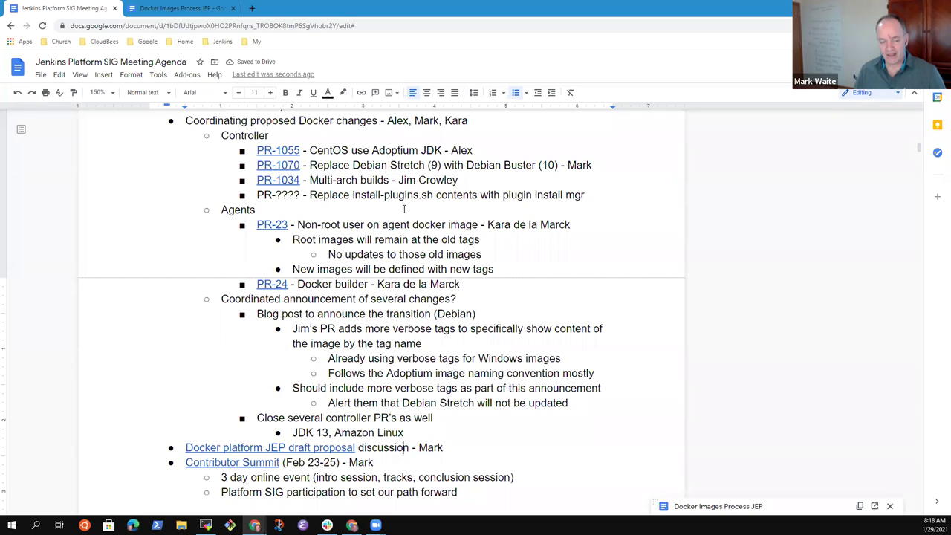
key("Home")
key("shift+End")
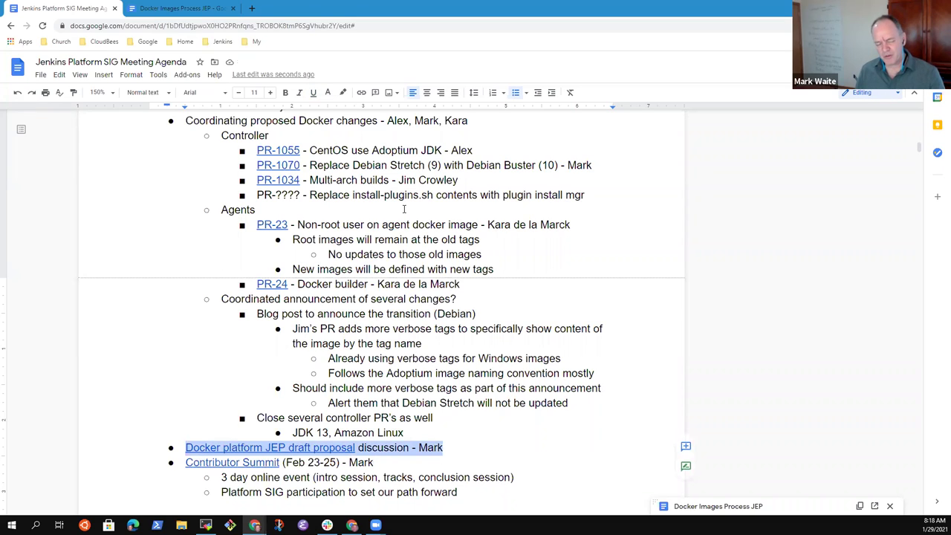
key("ctrl+x")
key("Down")
key("Down")
key("Down")
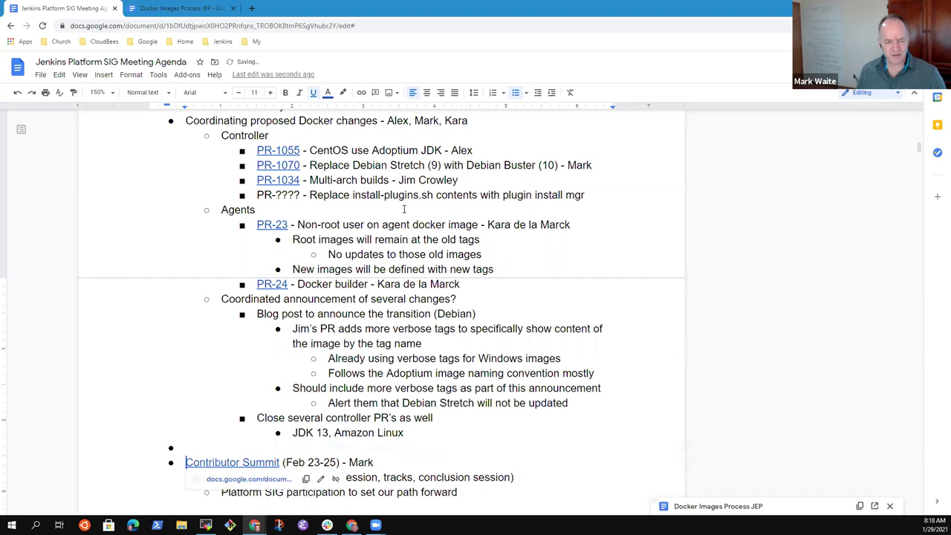
key("End")
key("Return")
key("shift+Tab")
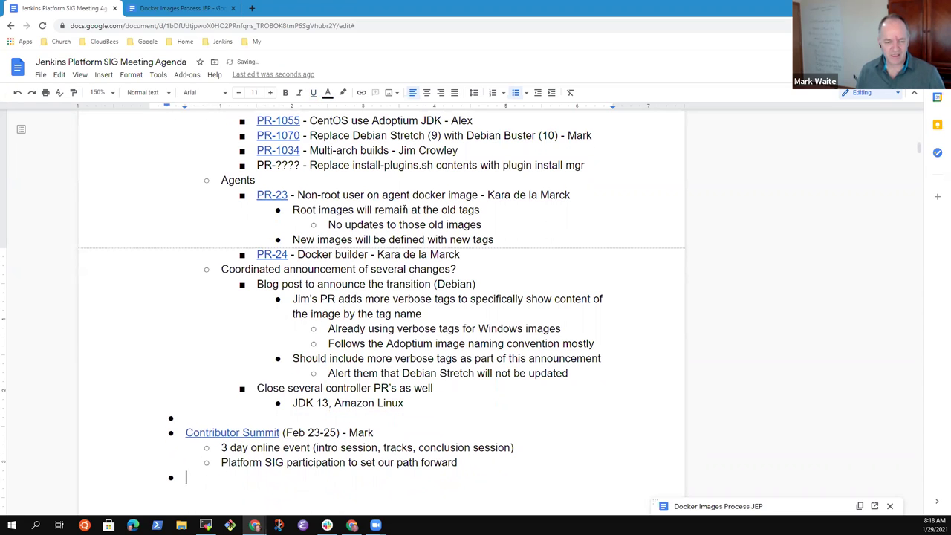
key("ctrl+v")
Remove the empty bullet between "JDK 13, Amazon Linux" and the Contributor Summit item.
key("Up")
key("Up")
key("Up")
key("Up")
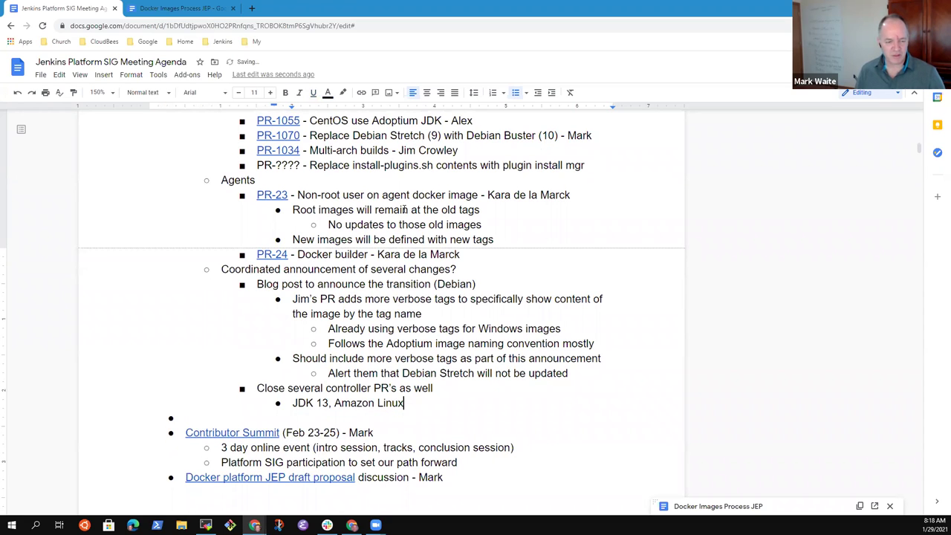
key("Delete")
key("Down")
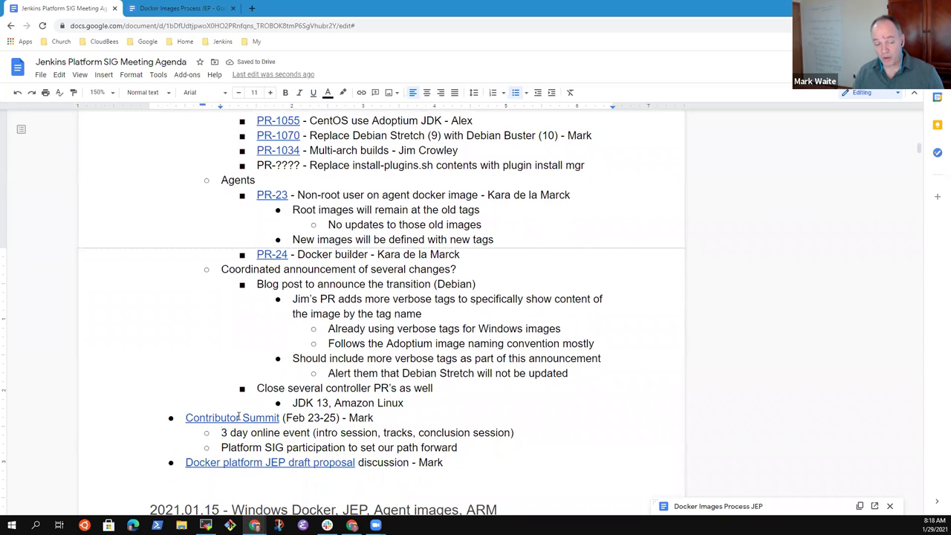
Open the linked Contributor Summit document from the agenda and set its zoom to 150%.
left_click(260, 419)
left_click(272, 441)
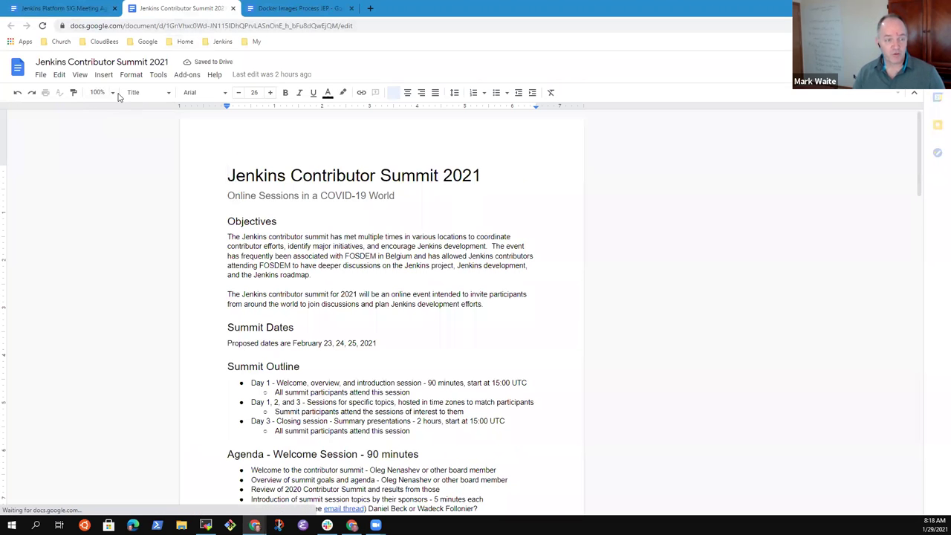
left_click(111, 95)
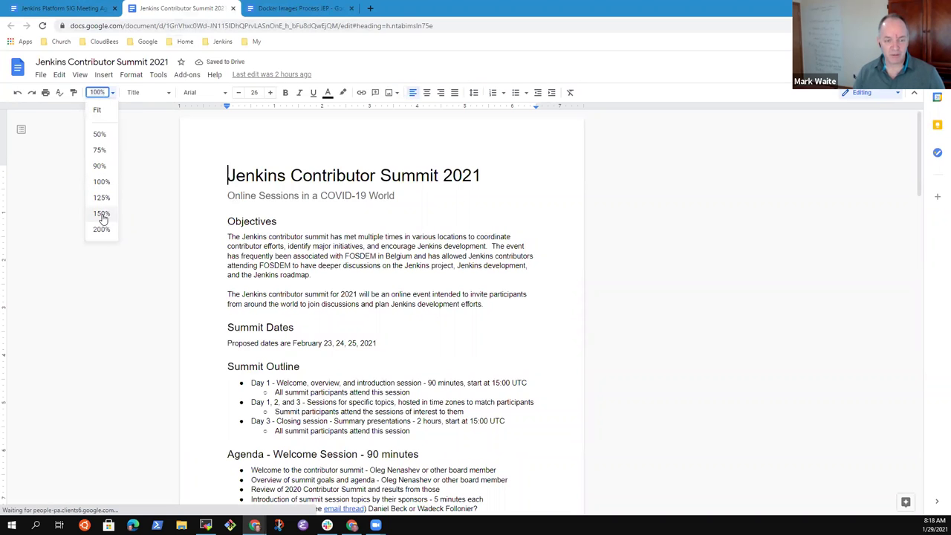
left_click(102, 214)
Examine the proposed summit dates, the Summit Outline and the Welcome Session agenda in the Contributor Summit document.
scroll(215, 218, "down", 3)
left_click_drag(249, 259, 349, 260)
left_click(445, 259)
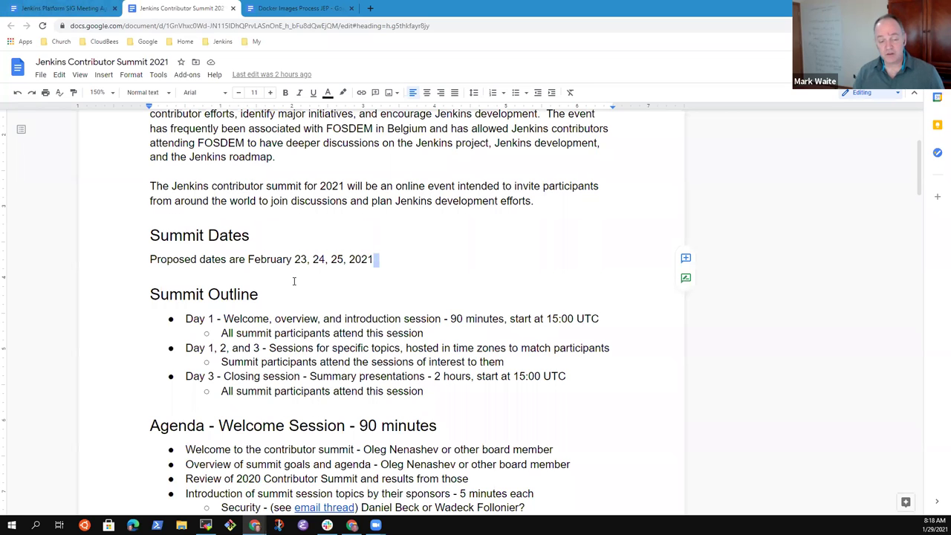
scroll(301, 292, "down", 2)
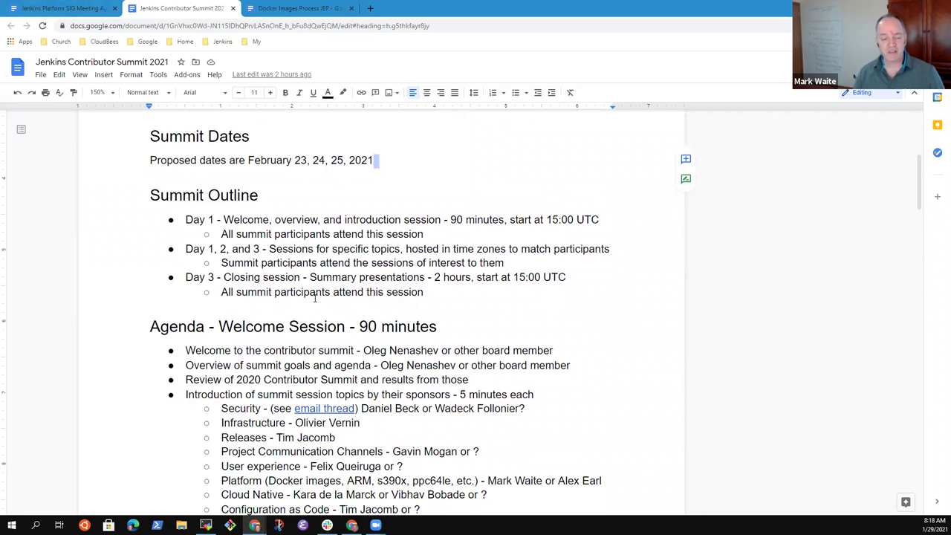
scroll(304, 290, "down", 1)
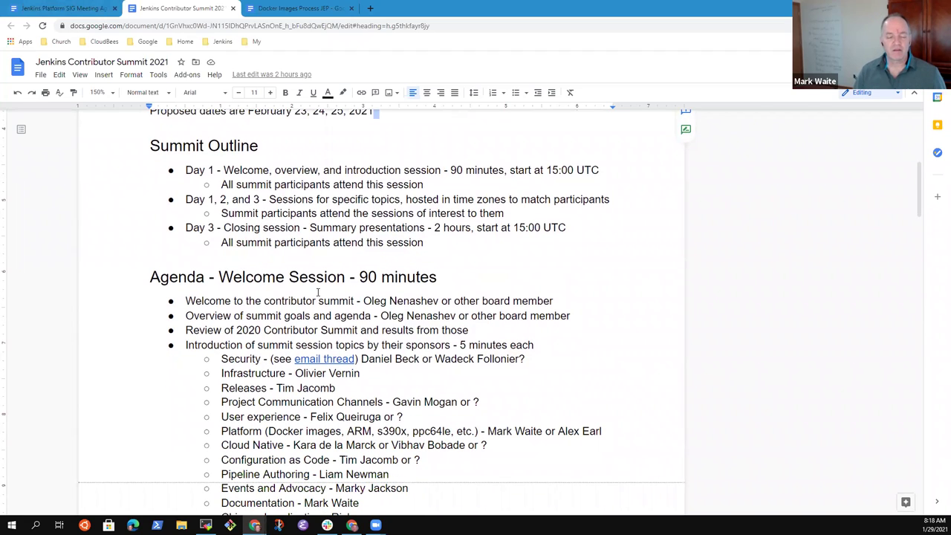
scroll(321, 297, "down", 2)
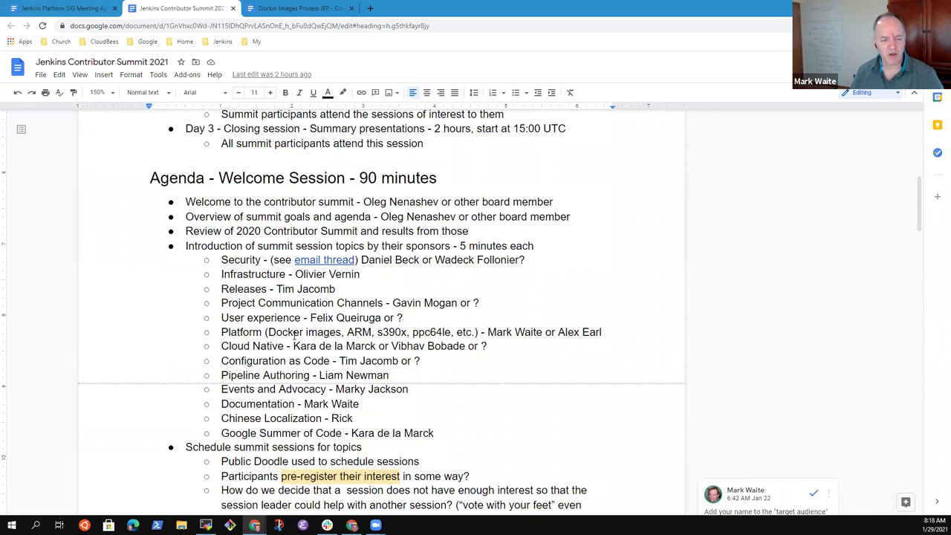
Highlight the Platform (Docker images, ARM, s390x, ppc64le, etc.) line in the list of summit session topics.
left_click_drag(222, 333, 602, 327)
left_click(602, 327)
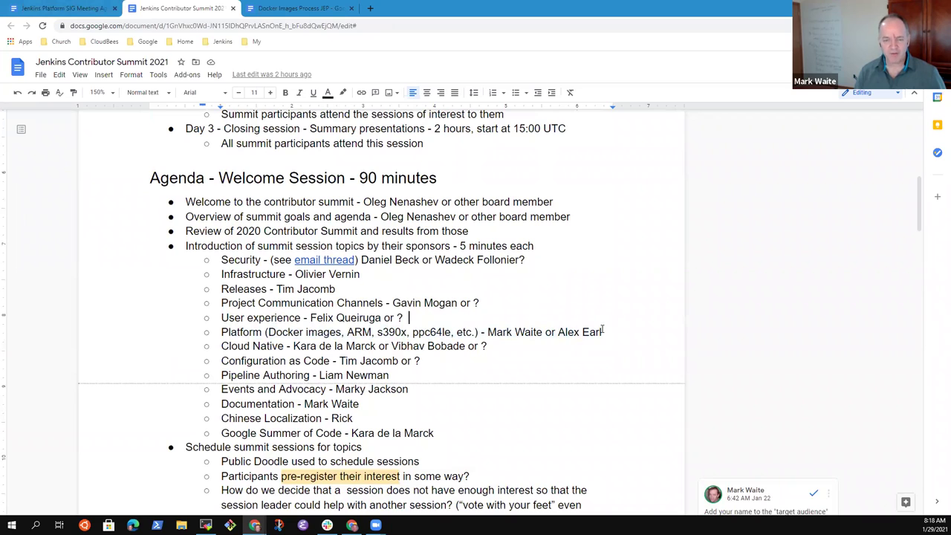
triple_click(602, 329)
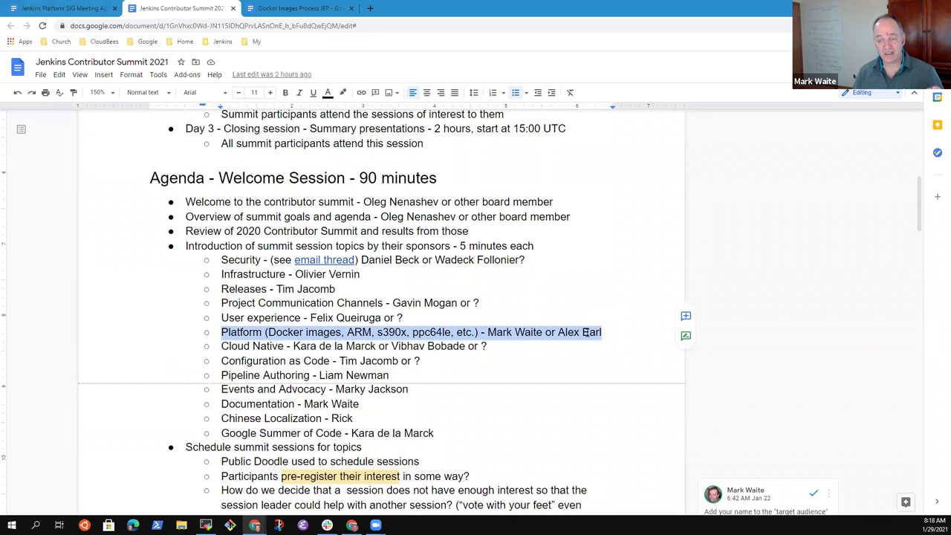
left_click(248, 332)
key("Home")
key("shift+End")
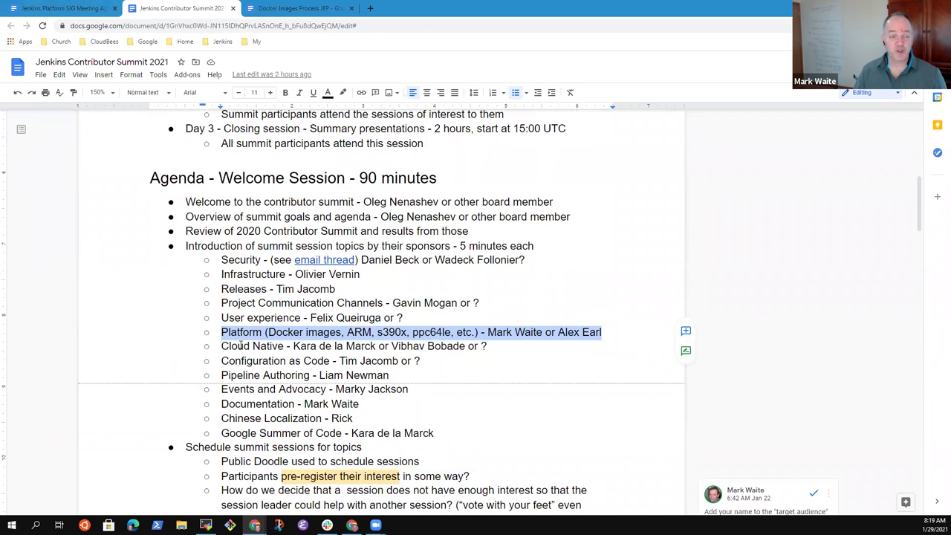
Look through the summit's track descriptions and highlight the full Jenkins Documentation Track section as an example.
left_click(55, 11)
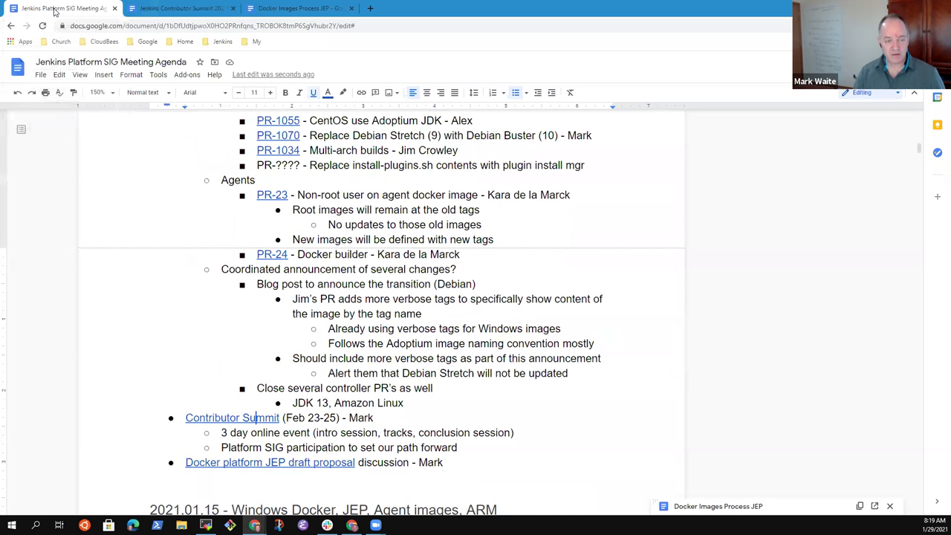
left_click(158, 11)
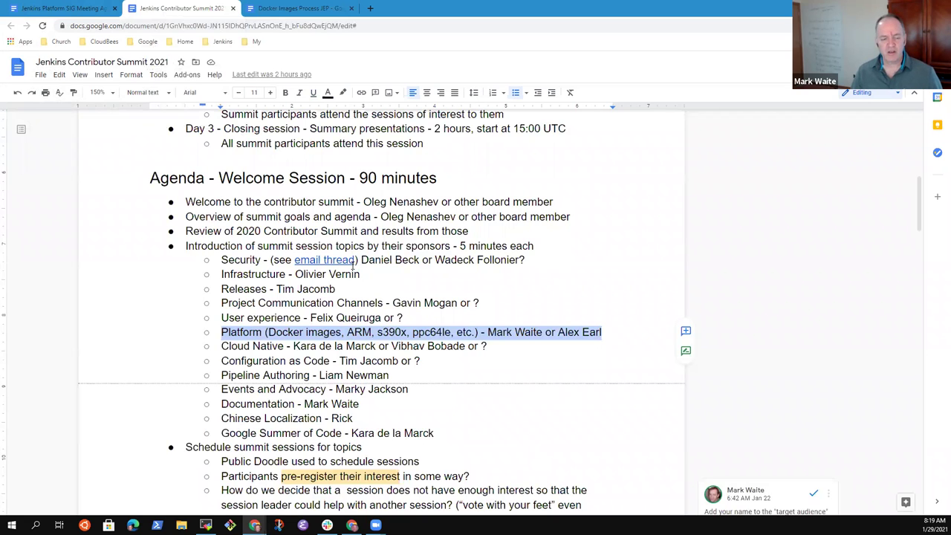
scroll(394, 258, "down", 1)
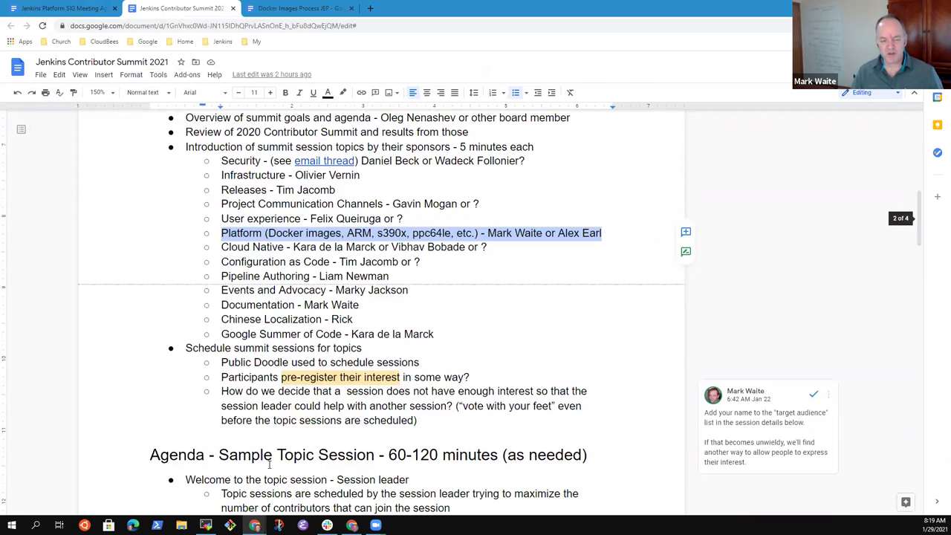
scroll(315, 388, "down", 1)
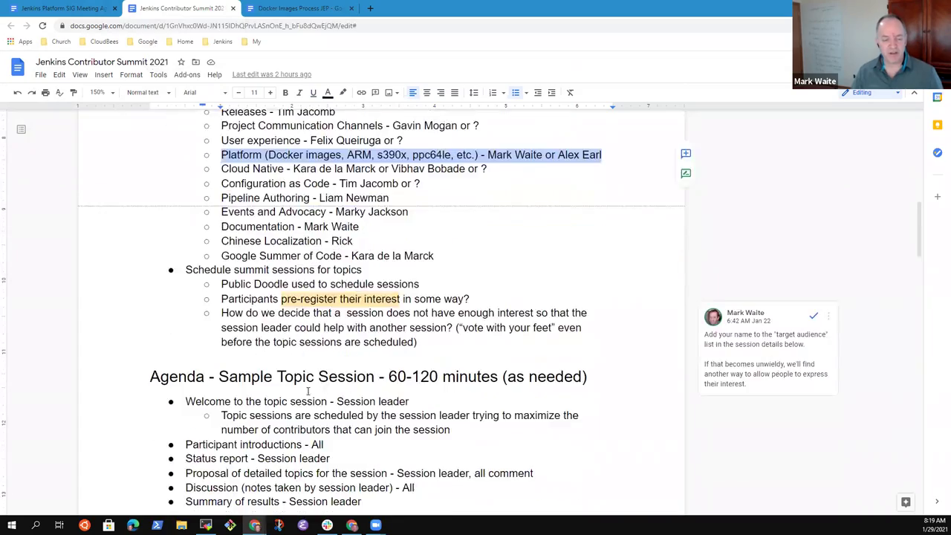
scroll(315, 388, "down", 12)
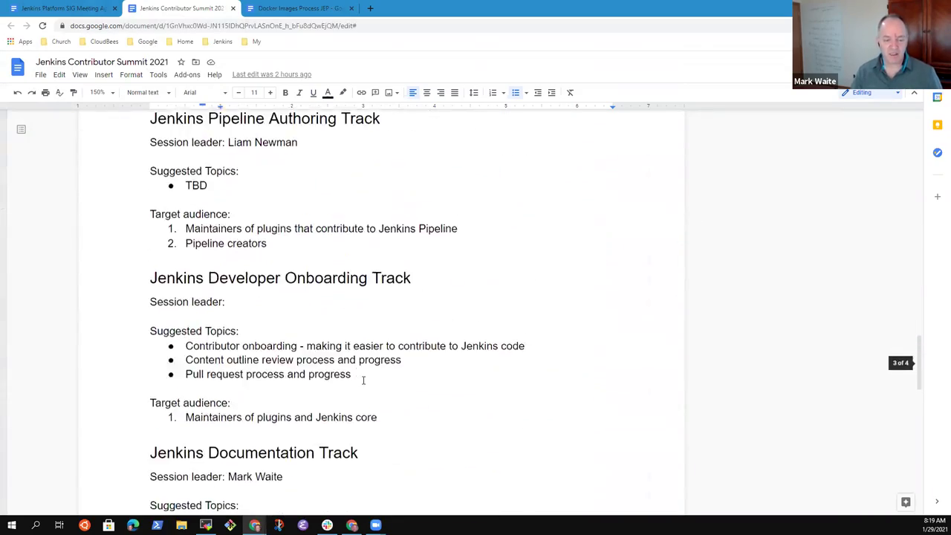
scroll(379, 384, "down", 8)
scroll(397, 389, "up", 2)
scroll(398, 387, "up", 3)
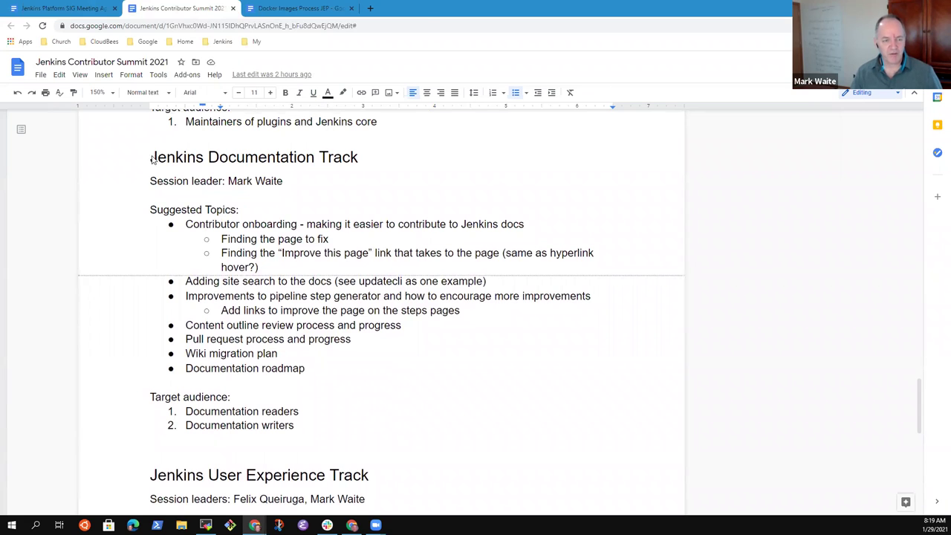
left_click_drag(152, 157, 350, 427)
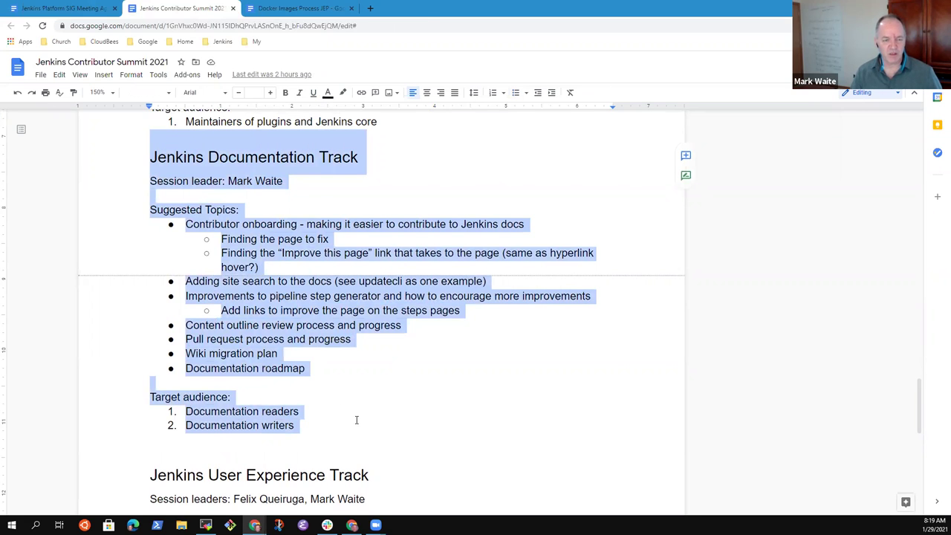
left_click(368, 413)
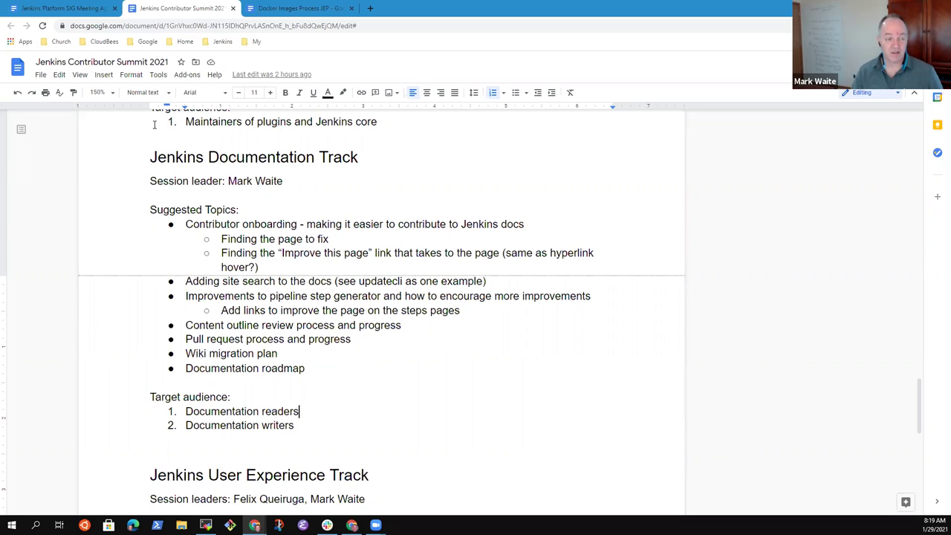
Return to the Platform SIG agenda and highlight the "3 day online event" item under Contributor Summit.
key("ctrl+Page_Up")
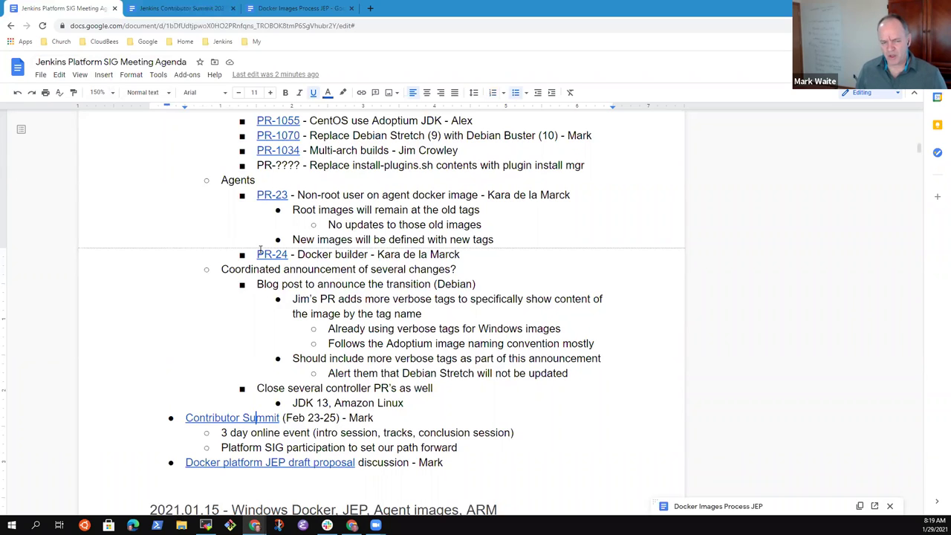
left_click(312, 435)
key("Home")
key("shift+End")
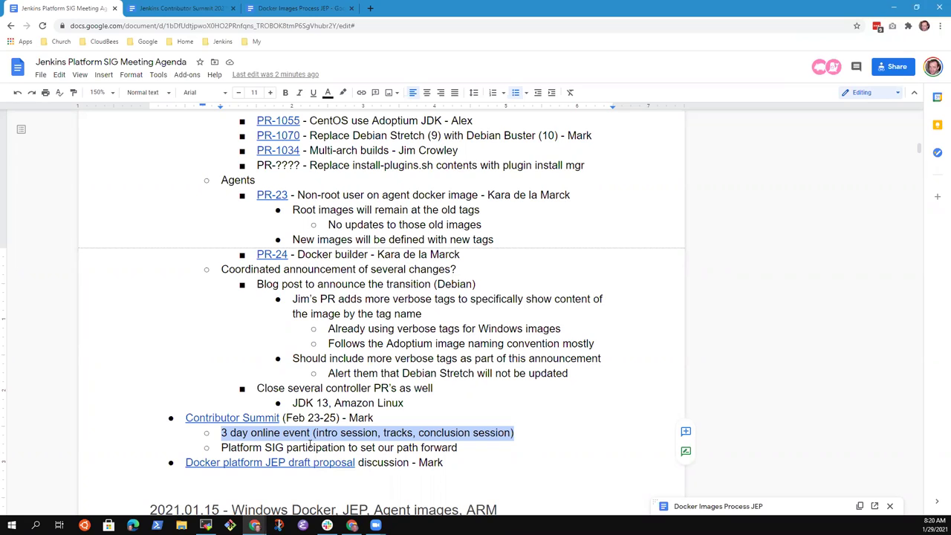
Add a sub-bullet under the "3 day online event" item noting that the Platform co-leader is not available for that event.
key("Down")
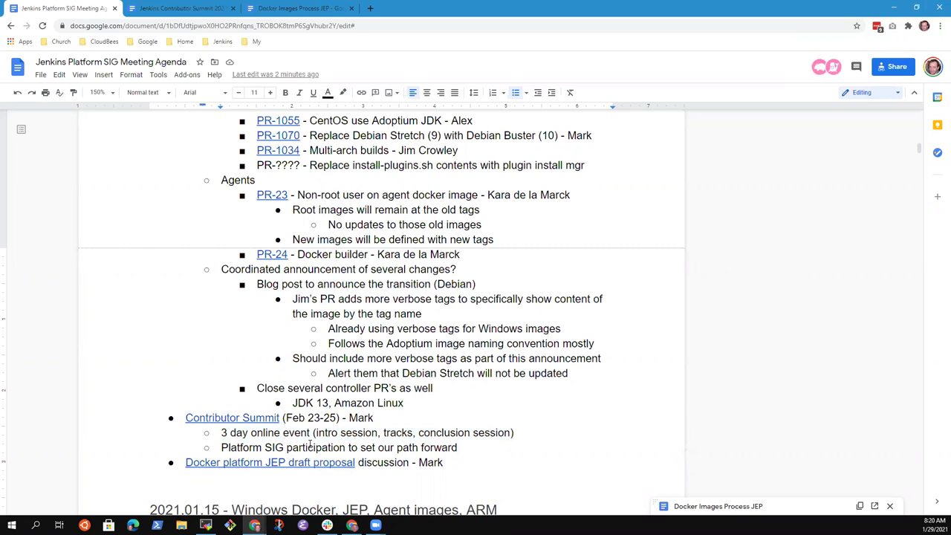
key("Return")
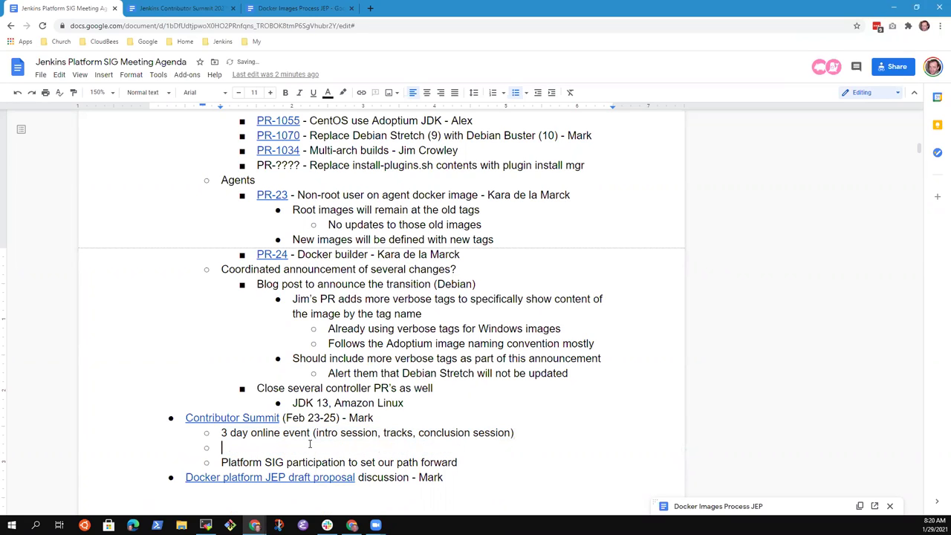
key("Tab")
type("Alex not ava")
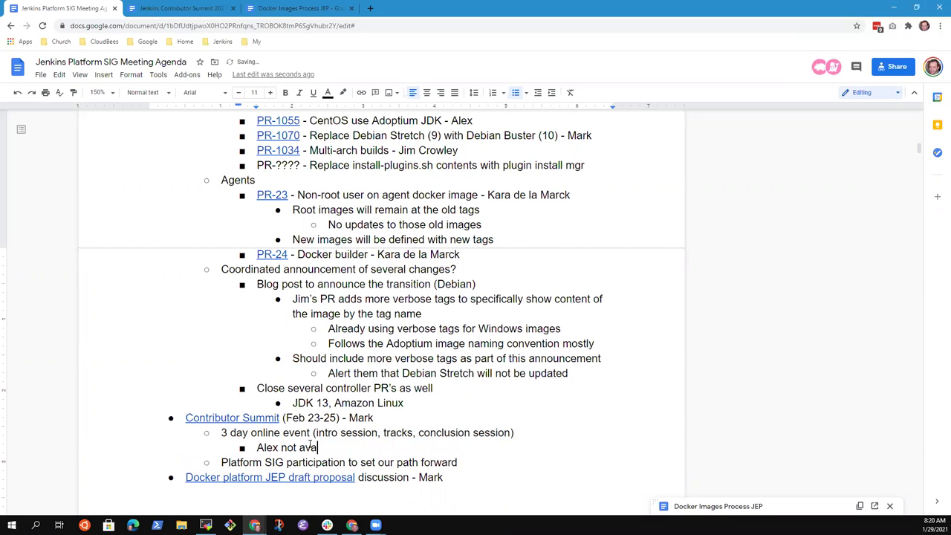
type("ilable for that event")
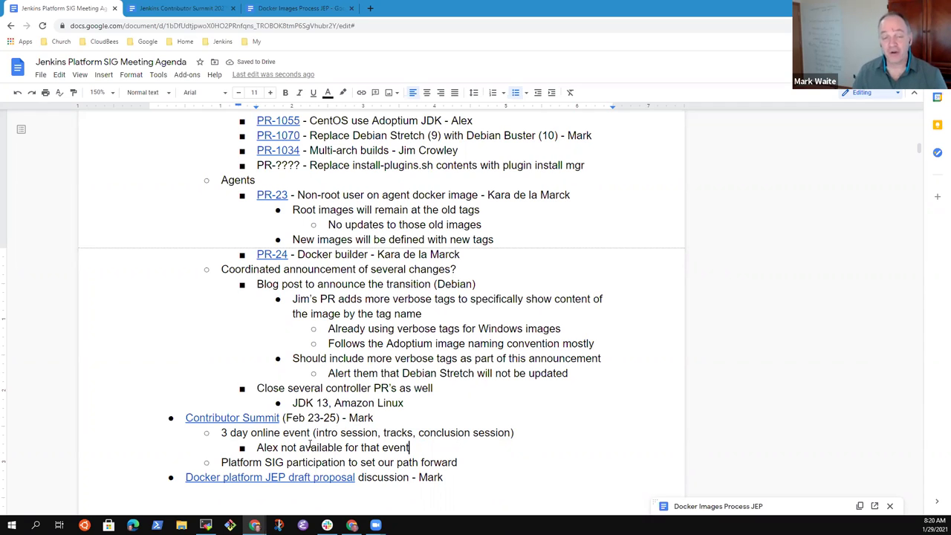
In the Contributor Summit document, delete "or" and the alternate sponsor's name from the end of the Platform topic line.
left_click(182, 9)
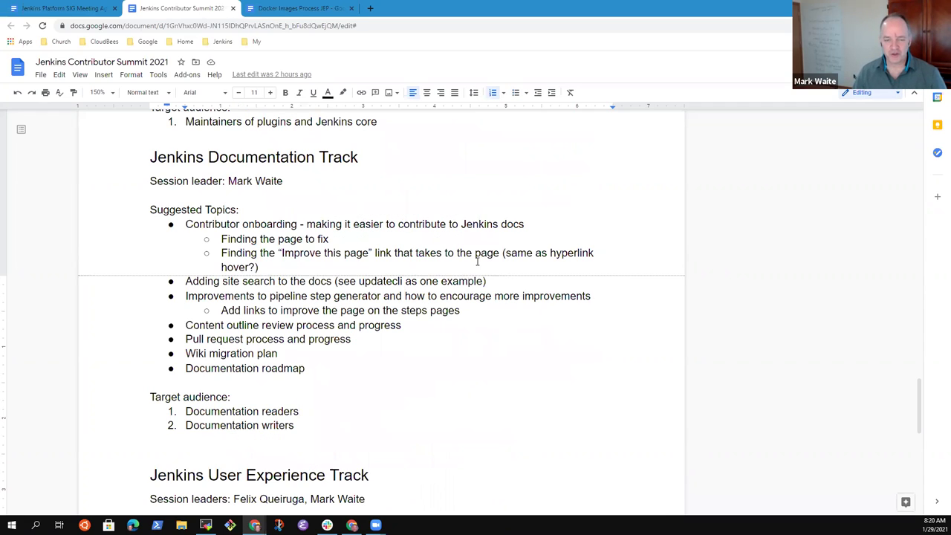
scroll(433, 308, "up", 8)
scroll(423, 296, "up", 15)
left_click(585, 230)
key("End")
key("shift+Left")
key("shift+Left")
key("shift+Left")
key("shift+Left")
key("shift+Left")
key("shift+Left")
key("shift+Left")
key("shift+Left")
key("shift+Left")
key("shift+Left")
key("shift+Left")
key("shift+Left")
key("shift+Left")
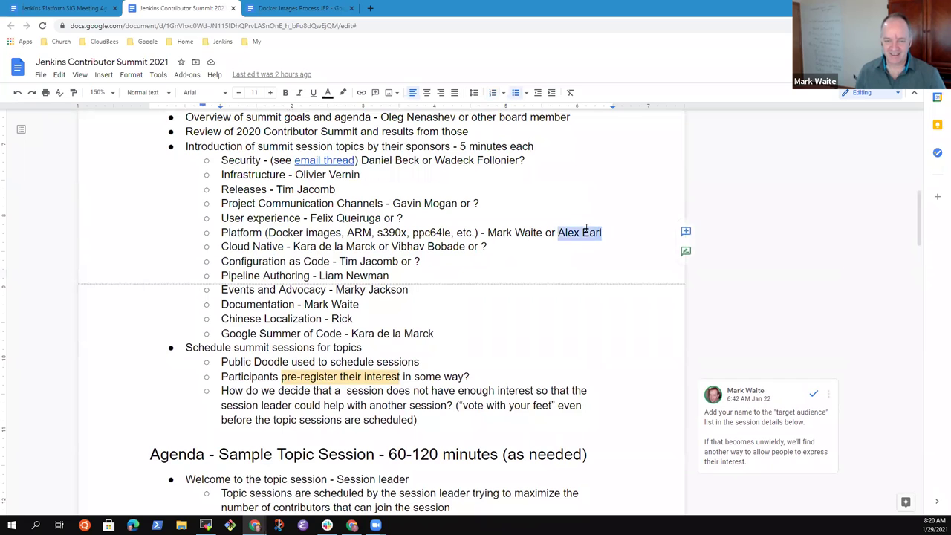
key("BackSpace")
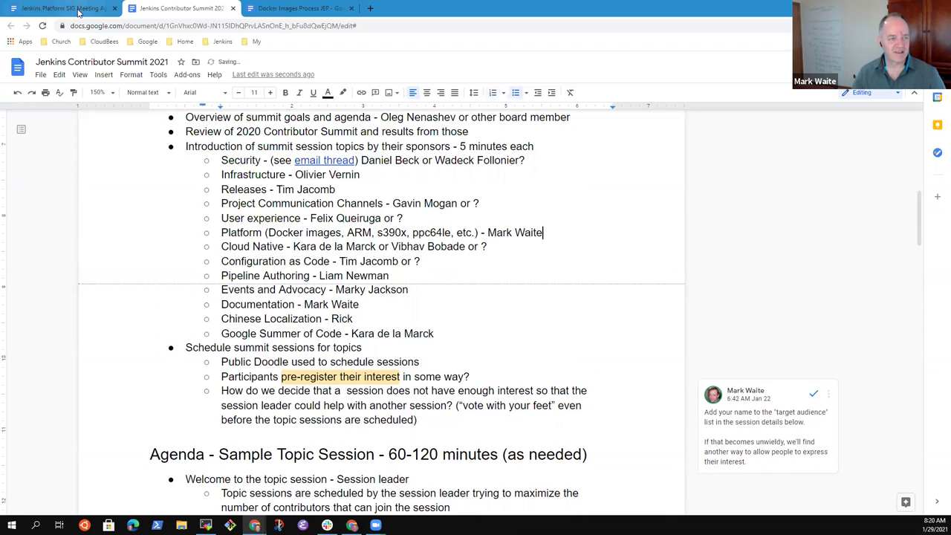
Return to the Platform SIG agenda and add a second sub-bullet under "3 day online event" noting that another member is likely open those days.
left_click(67, 8)
scroll(407, 411, "down", 3)
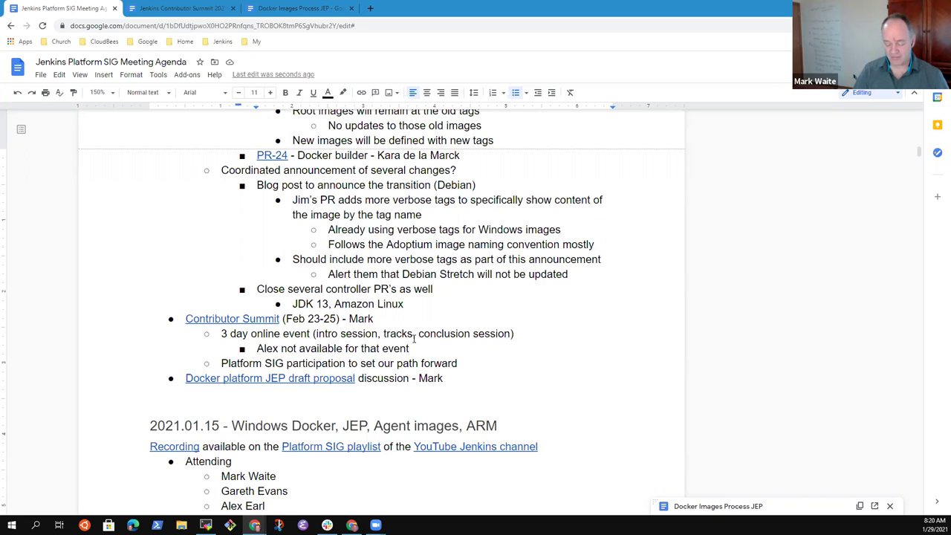
key("Return")
type("Jim ")
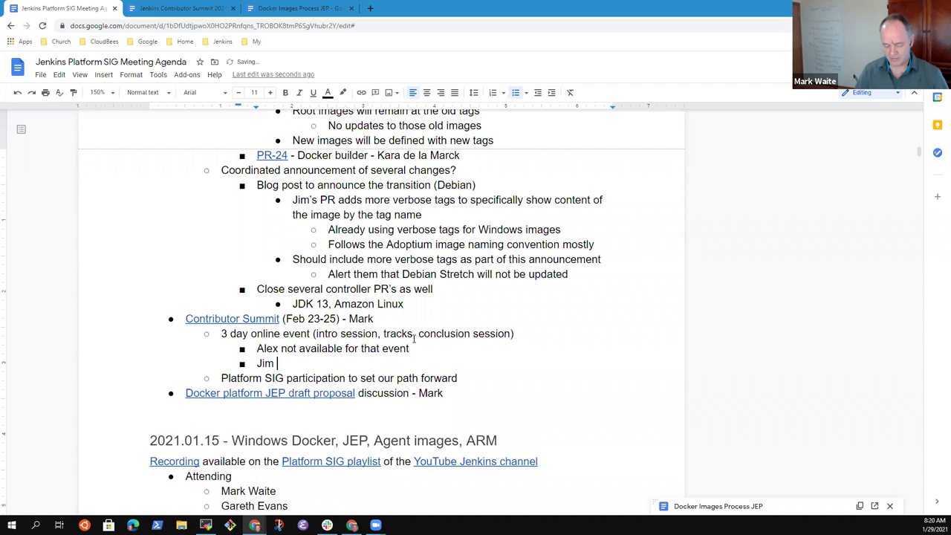
type("open")
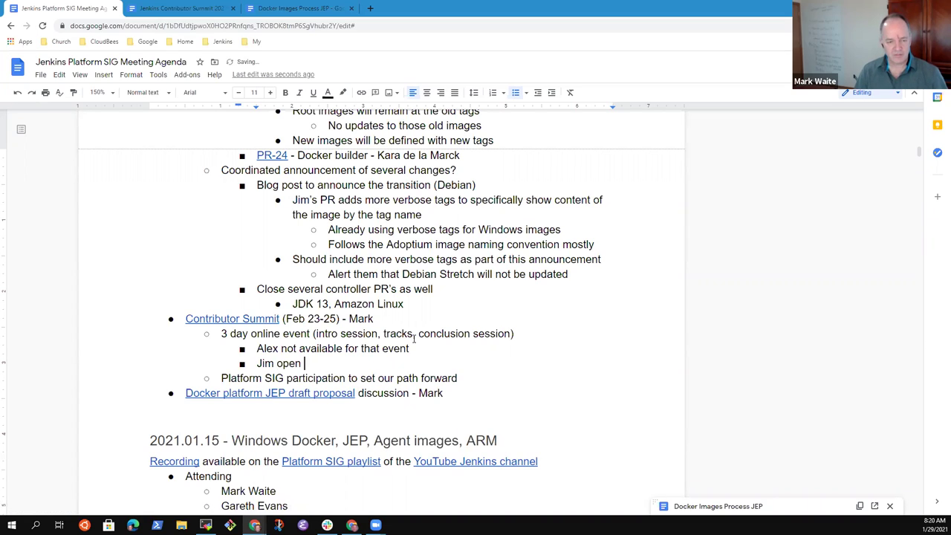
key("BackSpace")
key("BackSpace")
key("BackSpace")
key("BackSpace")
type("likely open those")
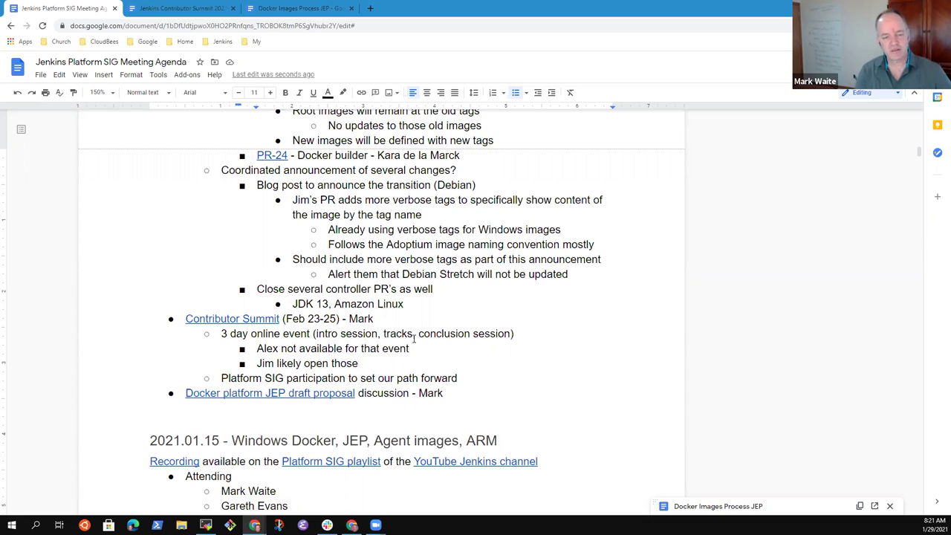
type("days")
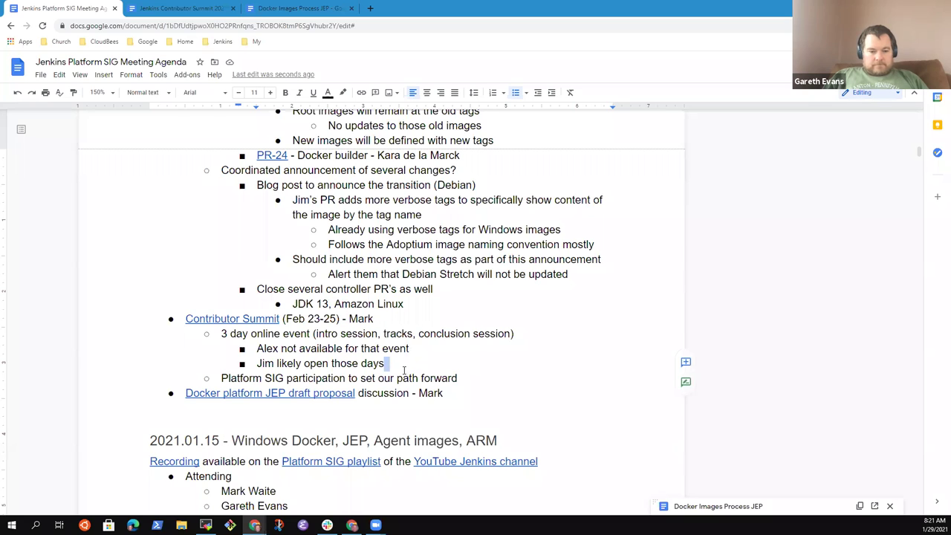
Highlight the whole Contributor Summit (Feb 23-25) line in the agenda.
key("Home")
key("Up")
key("Up")
key("Up")
key("Home")
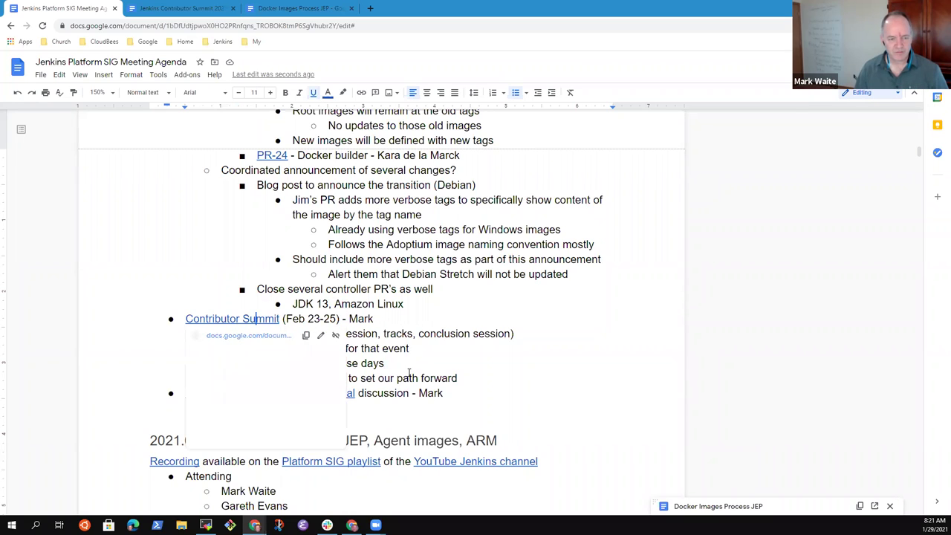
key("shift+End")
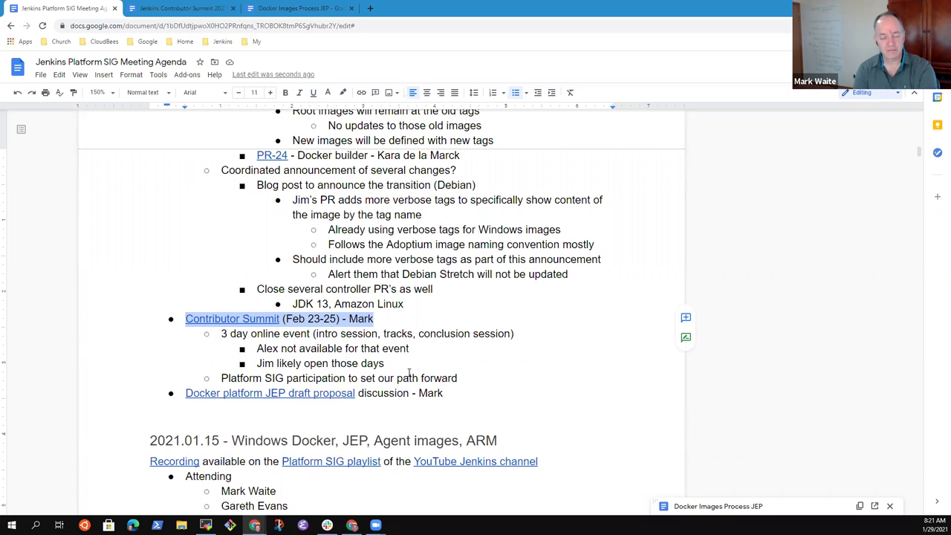
Open the Docker platform JEP draft proposal linked in the agenda and set its zoom to 150%.
left_click(367, 394)
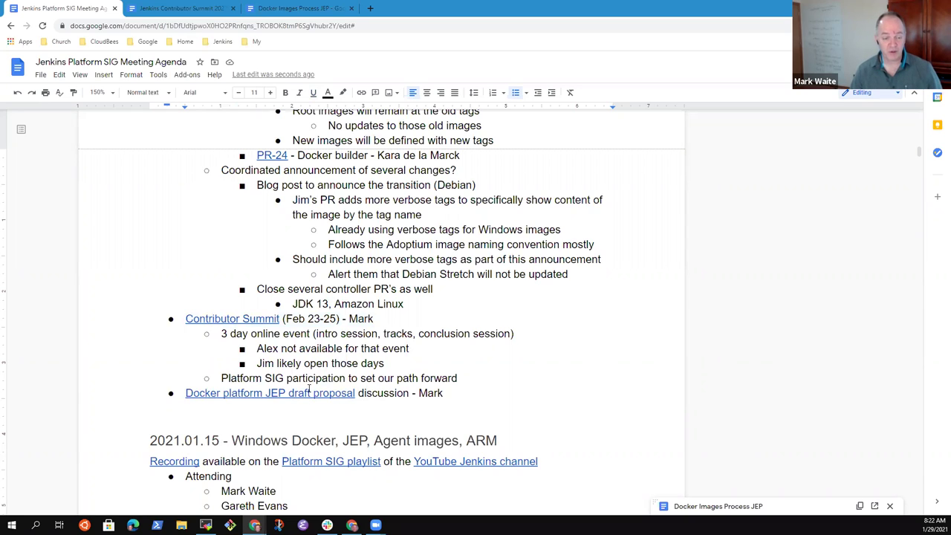
left_click(309, 393)
left_click(269, 415)
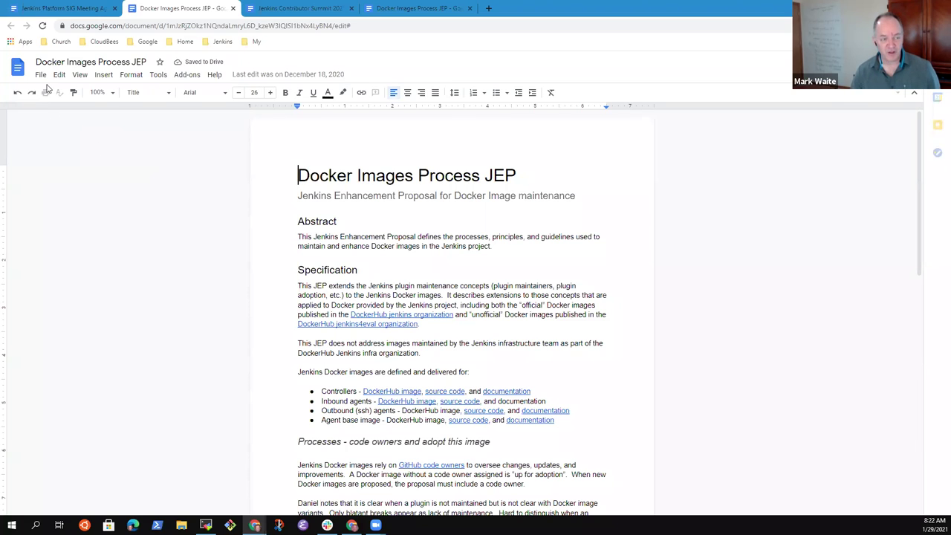
left_click(41, 76)
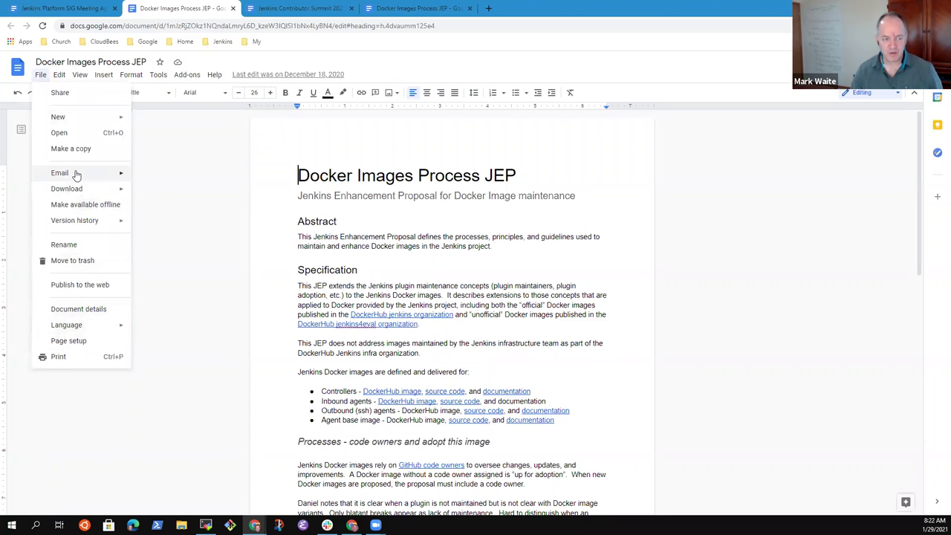
left_click(408, 63)
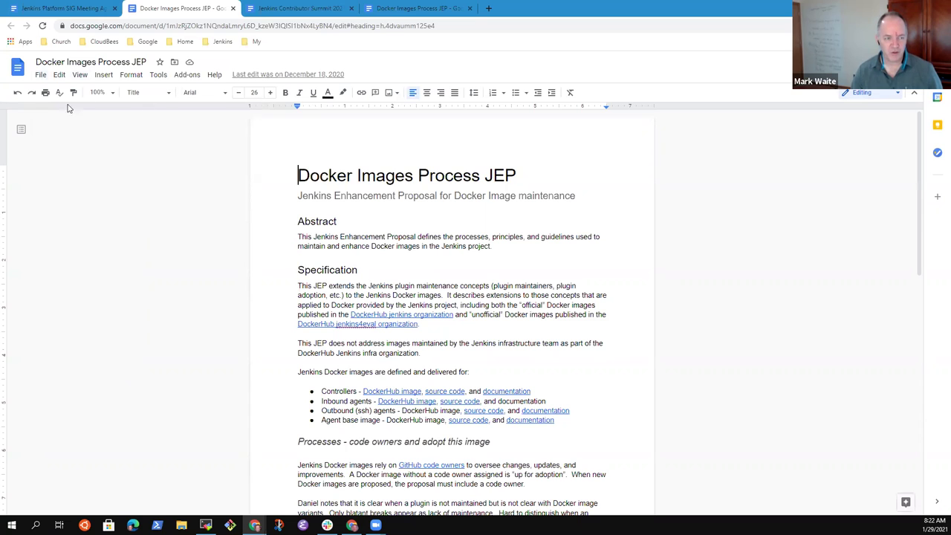
left_click(98, 92)
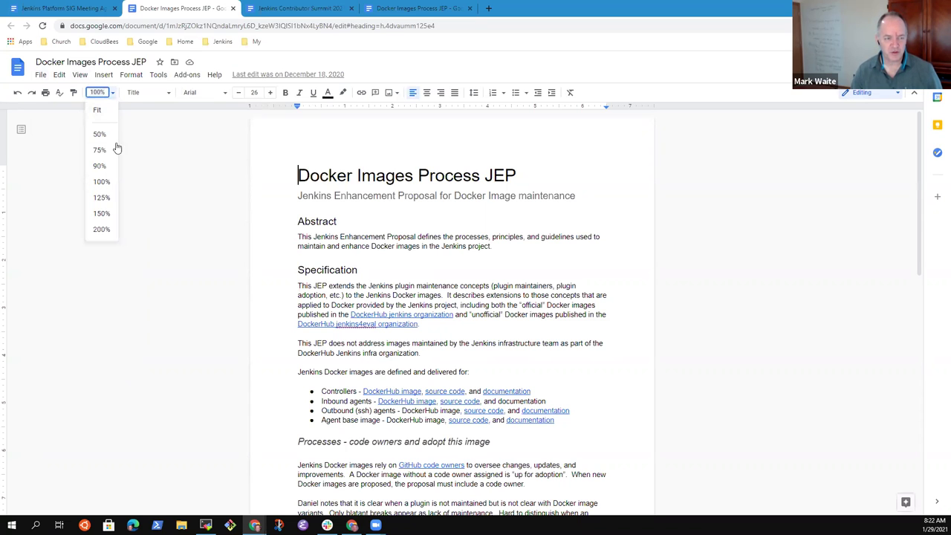
left_click(102, 214)
Look through the Docker Images Process JEP and highlight the heading "Processes - code owners and adopt this image".
scroll(240, 245, "down", 5)
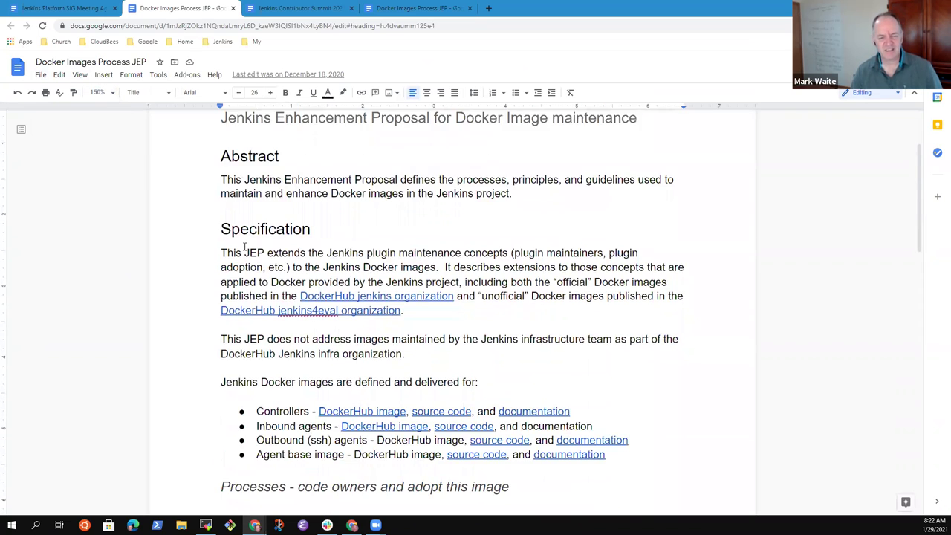
scroll(275, 258, "down", 8)
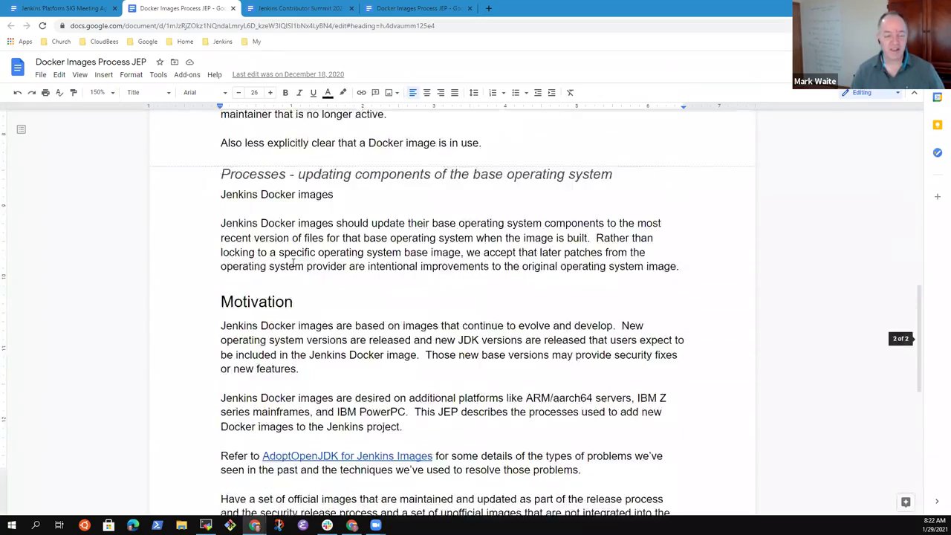
scroll(295, 270, "down", 3)
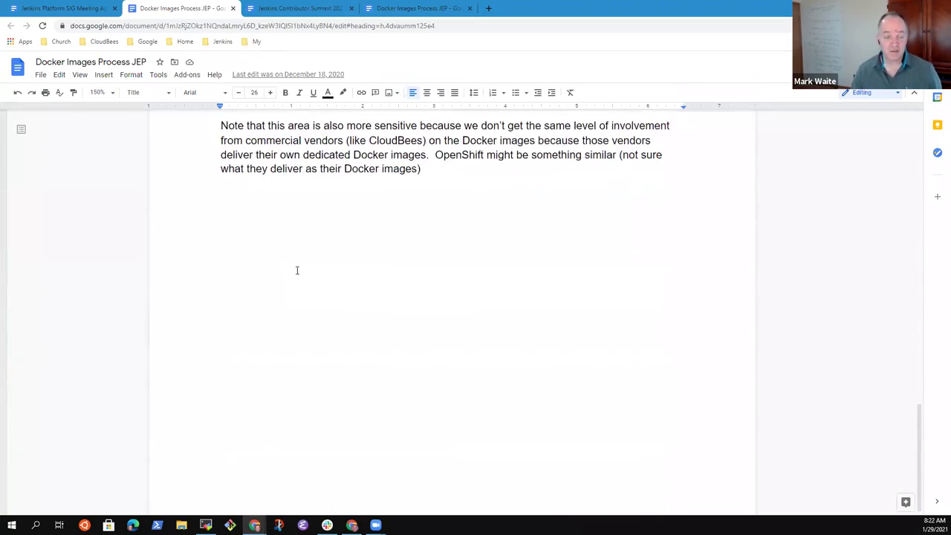
scroll(301, 273, "up", 4)
scroll(312, 277, "up", 6)
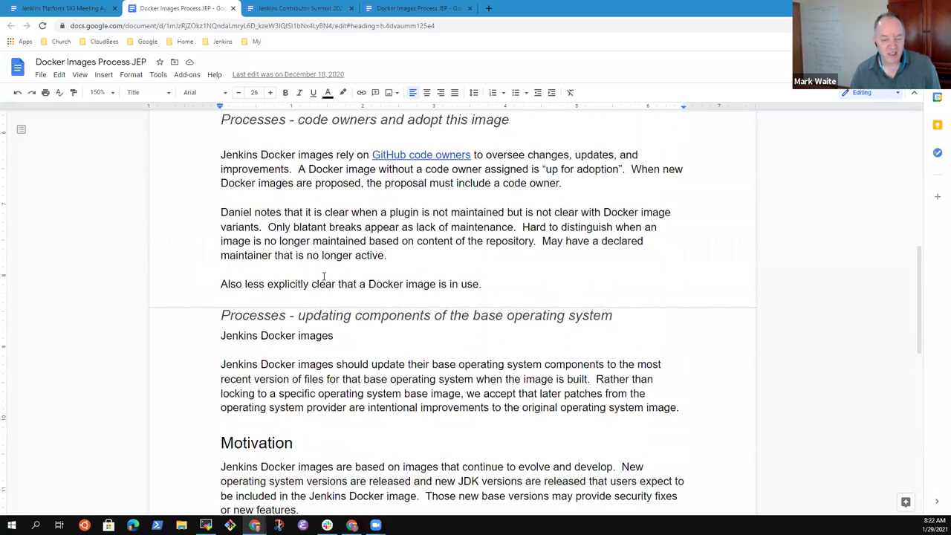
scroll(324, 276, "up", 1)
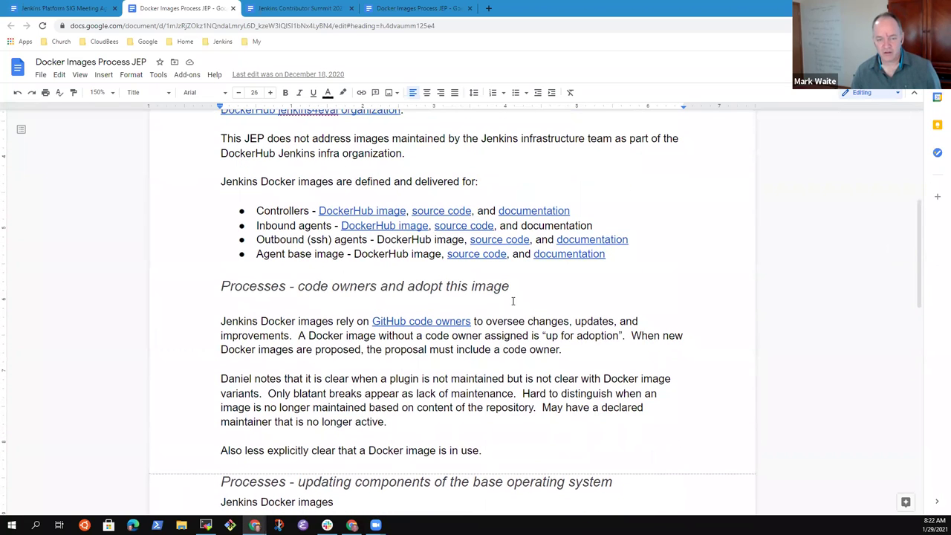
left_click_drag(509, 288, 377, 289)
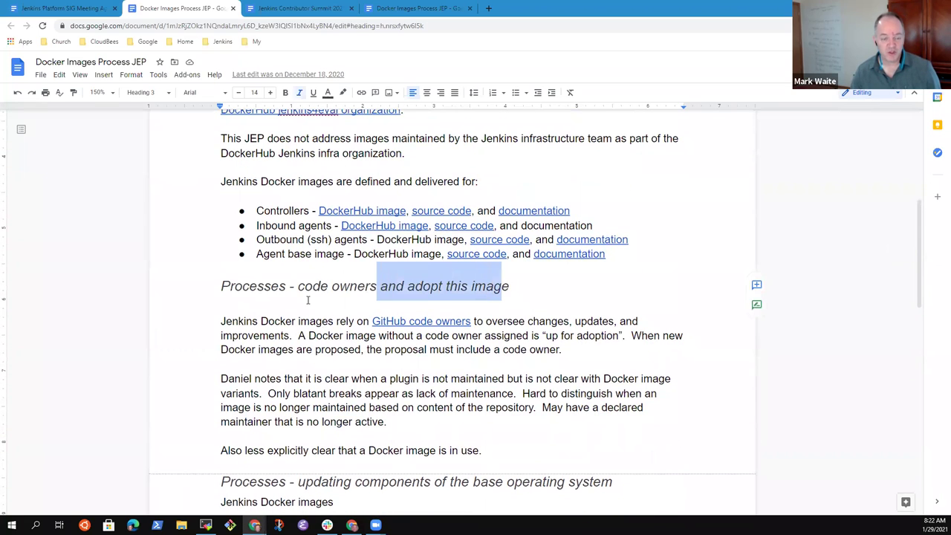
left_click(223, 287)
left_click(264, 306, "shift")
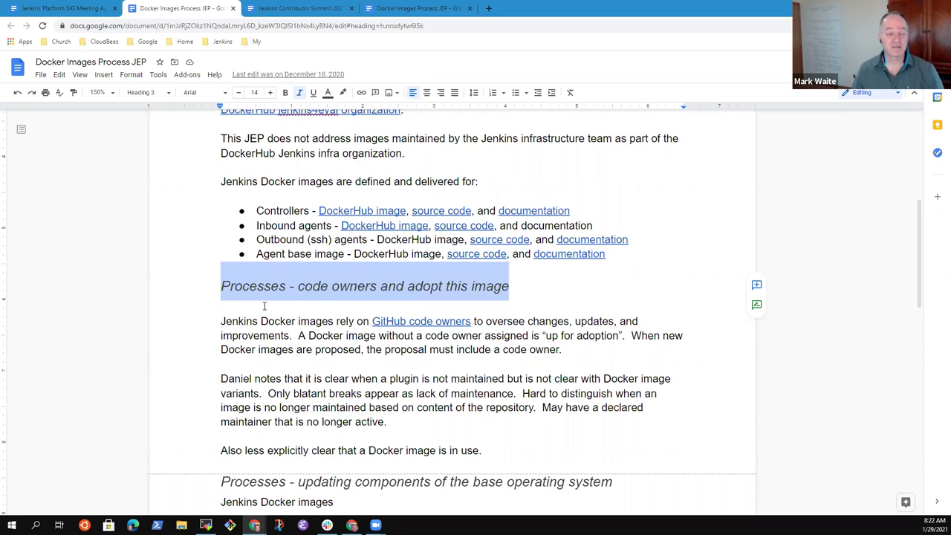
left_click(473, 293)
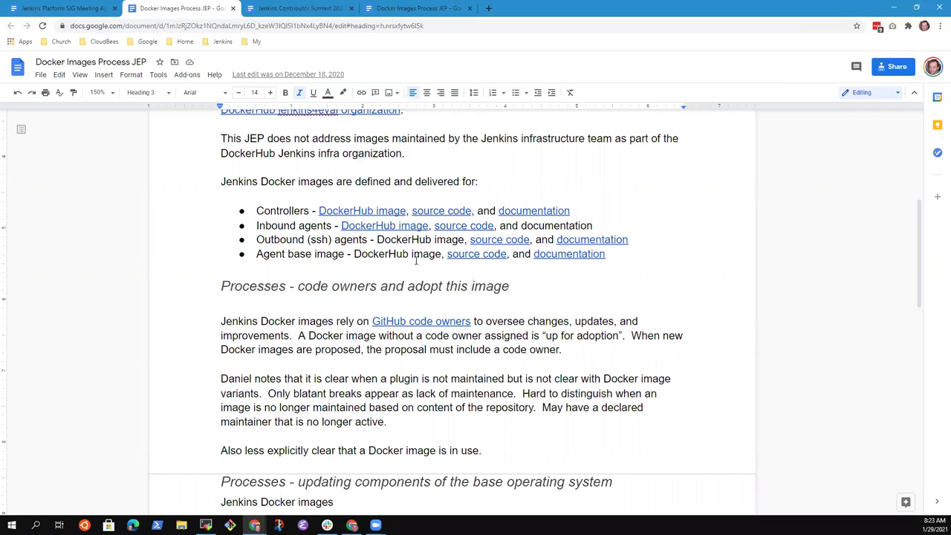
left_click(286, 321)
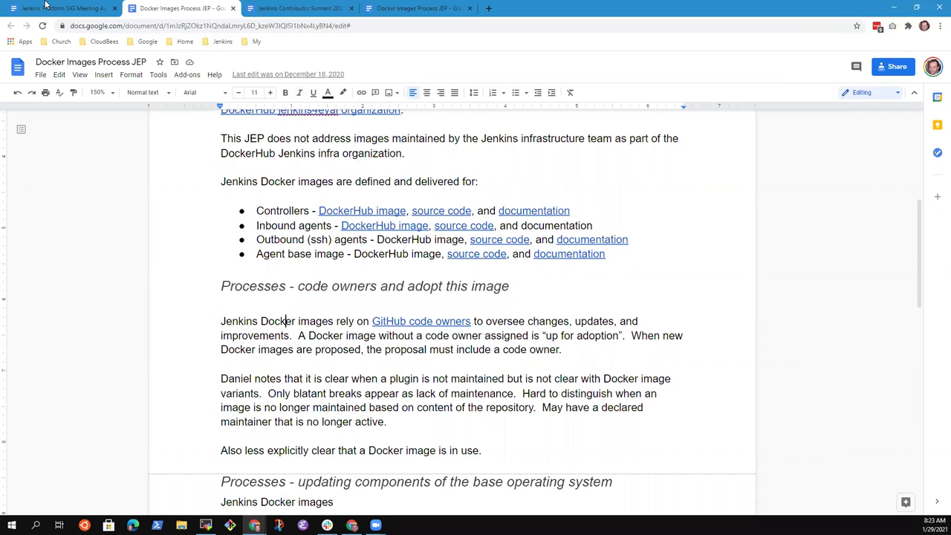
Return to the Platform SIG agenda and start a new bullet below the Docker platform JEP draft proposal line.
left_click(67, 9)
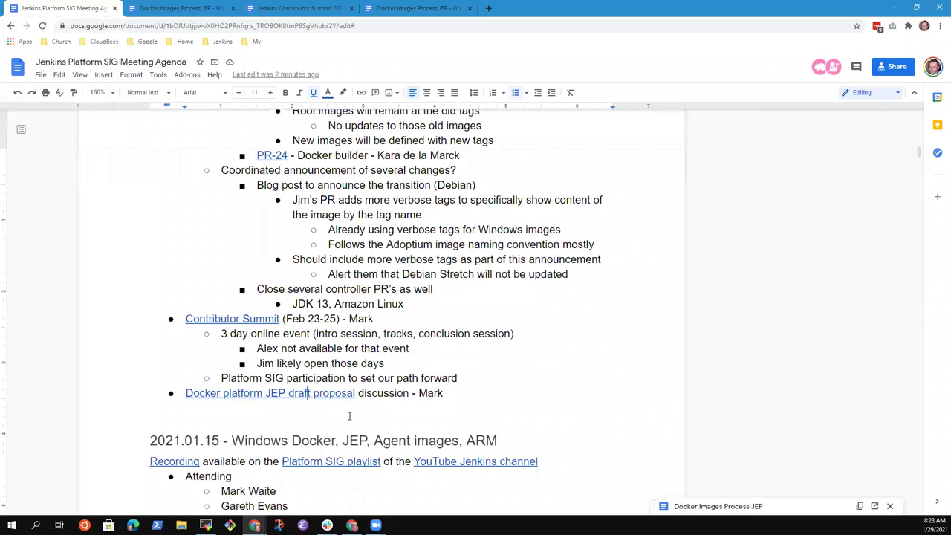
left_click(405, 393)
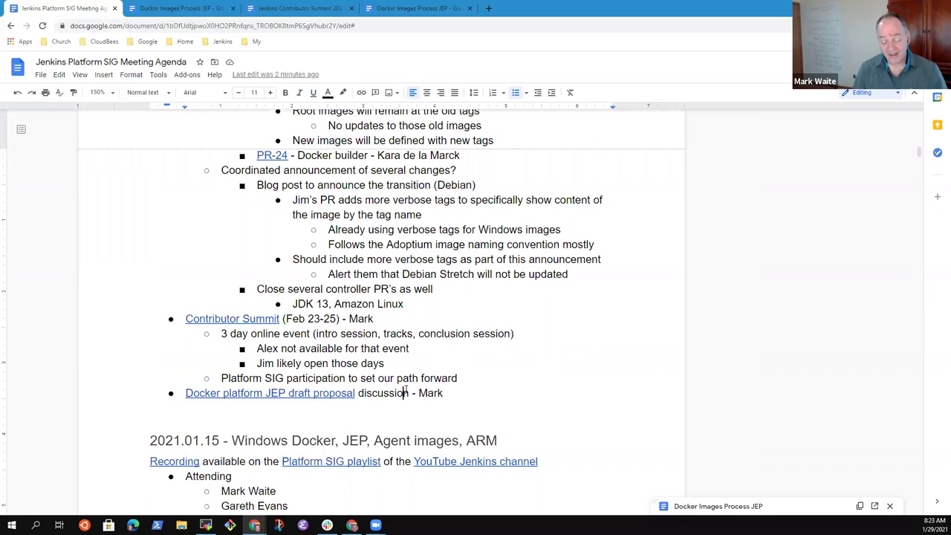
triple_click(405, 393)
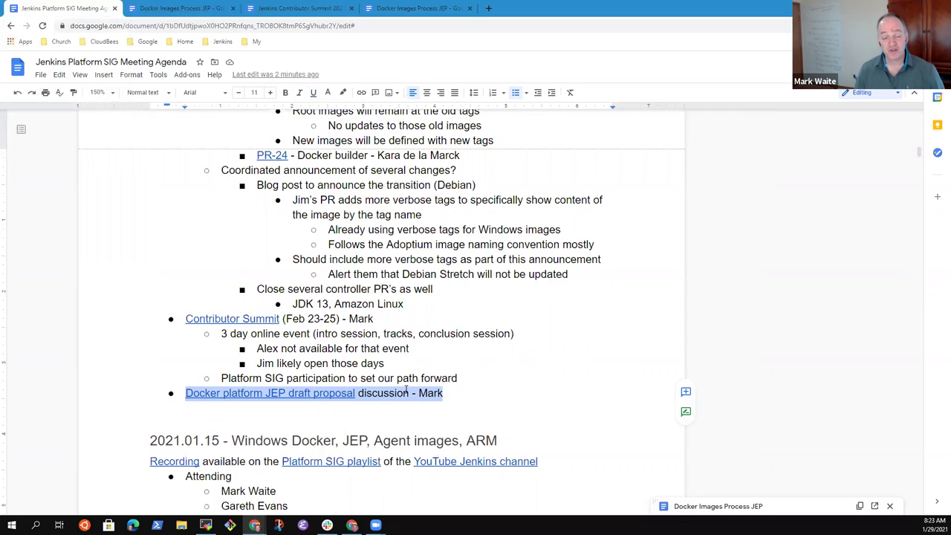
key("End")
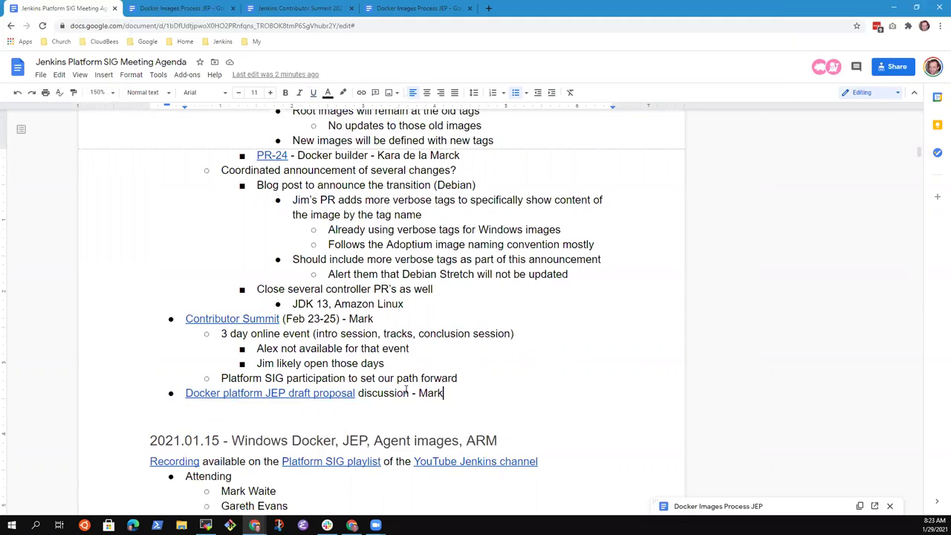
key("Return")
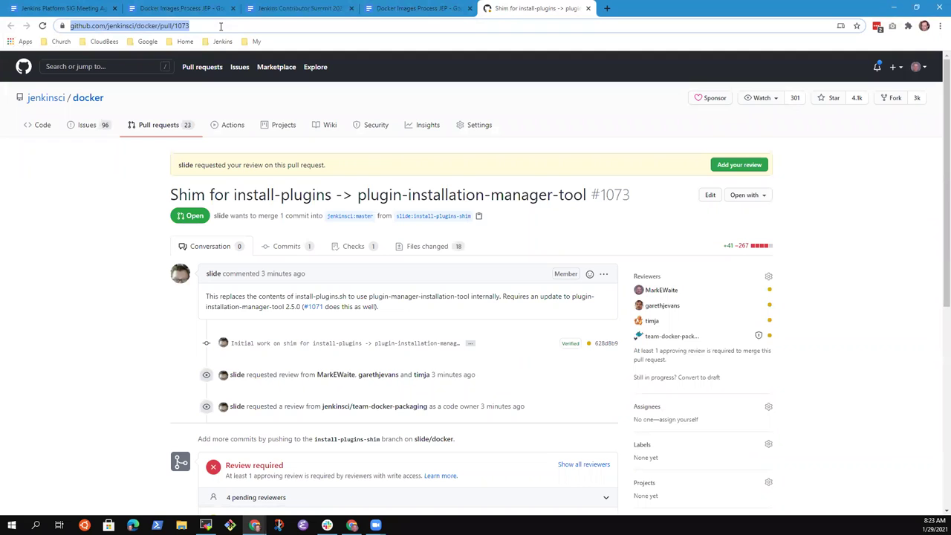
In the agenda's Controller list, replace the "????" placeholder of the install-plugins.sh item with 1073.
left_click(63, 8)
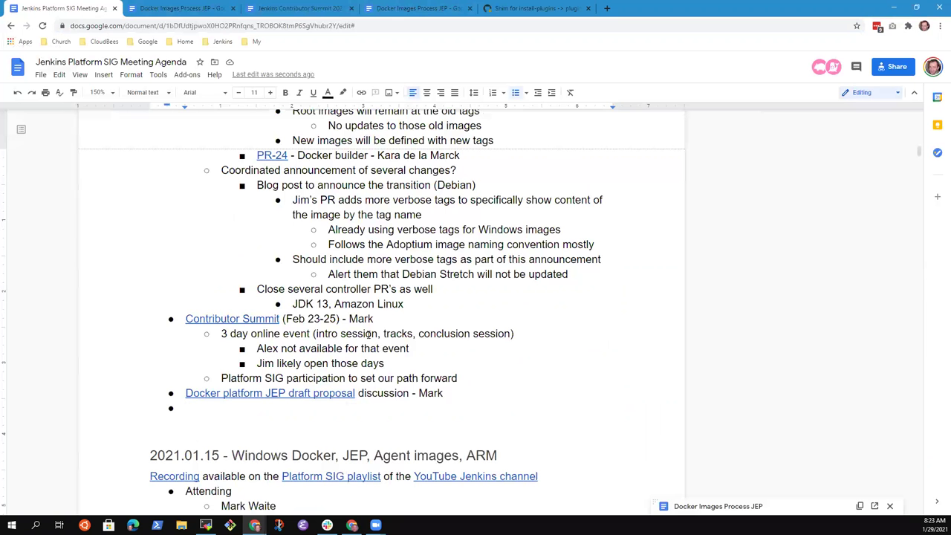
scroll(369, 332, "up", 3)
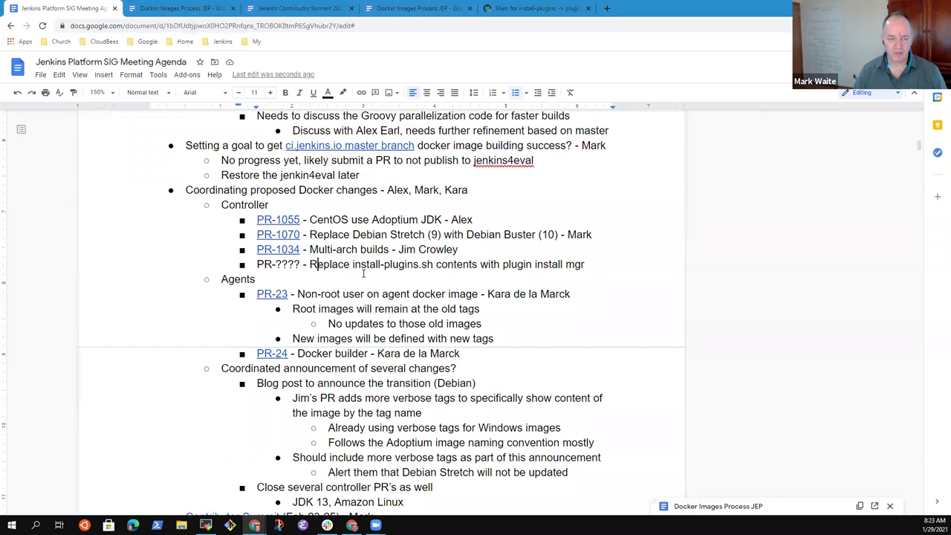
key("Left")
key("Left")
key("Left")
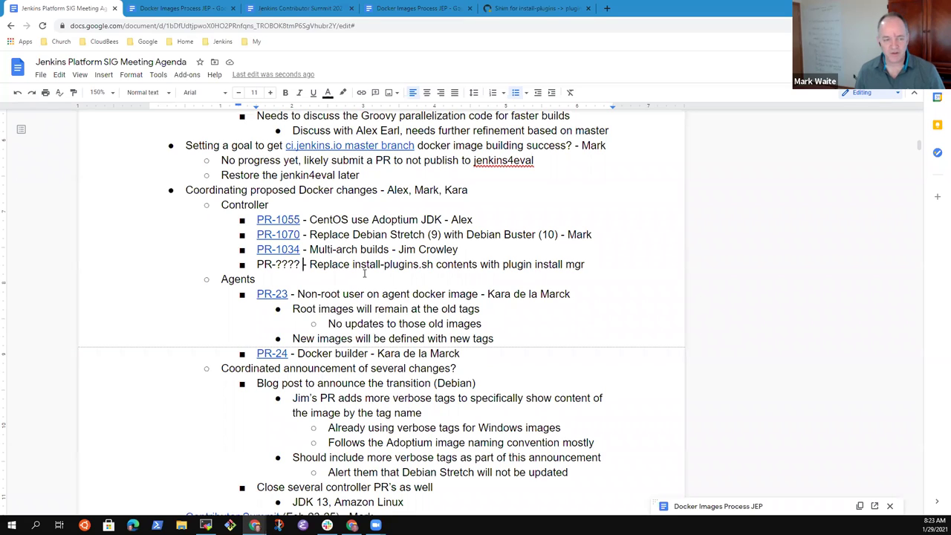
key("Left")
key("shift+Left")
key("shift+Left")
key("shift+Left")
key("shift+Left")
type("10678")
key("BackSpace")
key("BackSpace")
key("BackSpace")
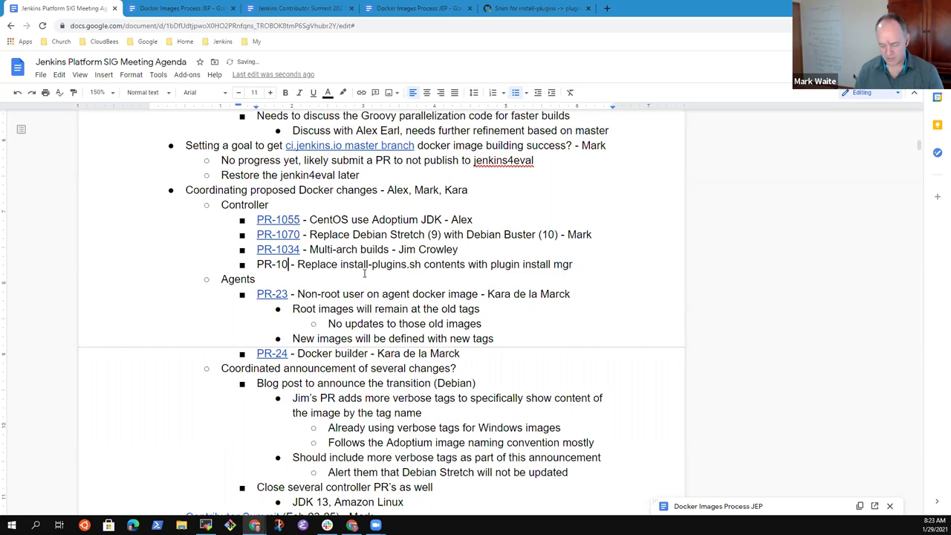
type("73")
key("shift+Home")
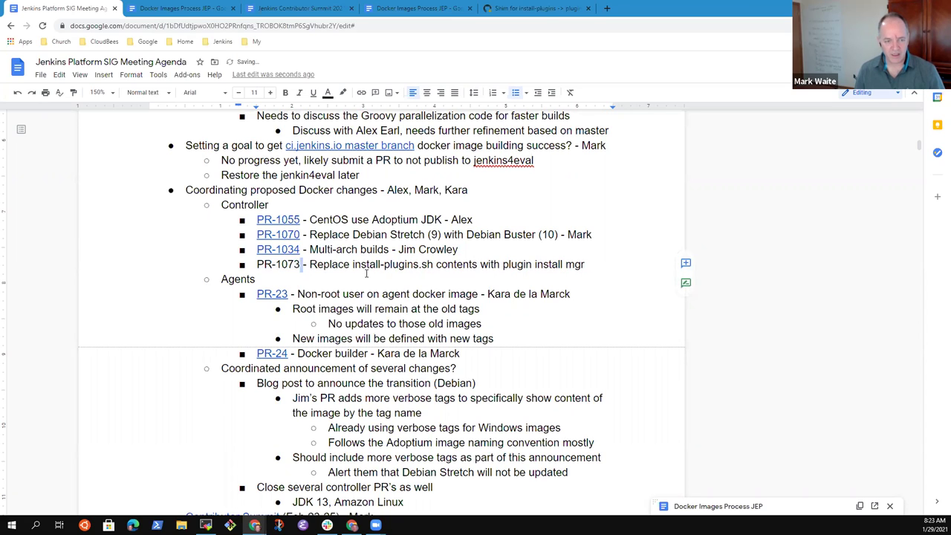
key("ctrl+k")
type("https://github.com/jenkinsci/docker/pull/1073")
key("Return")
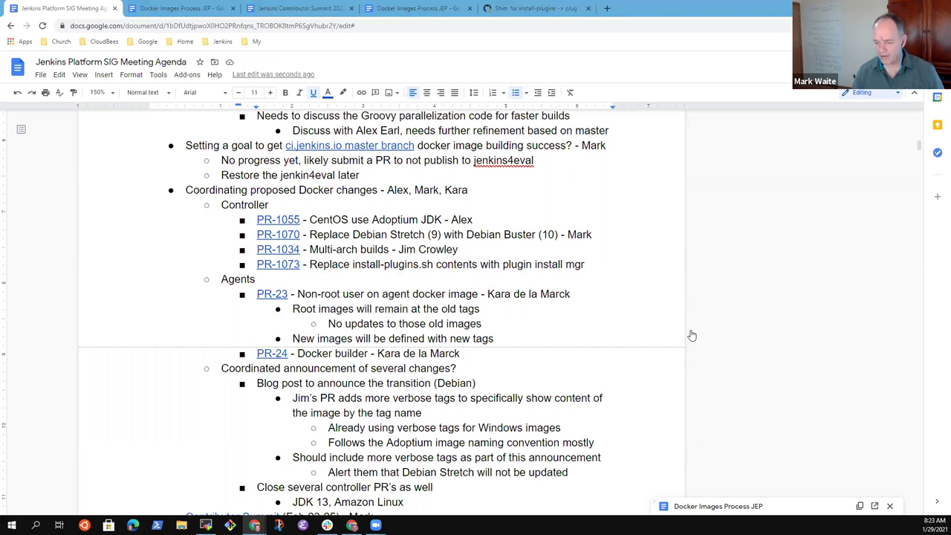
Open the link to pull request 1072 of jenkinsci/docker in a new tab and copy its address.
key("alt+Return")
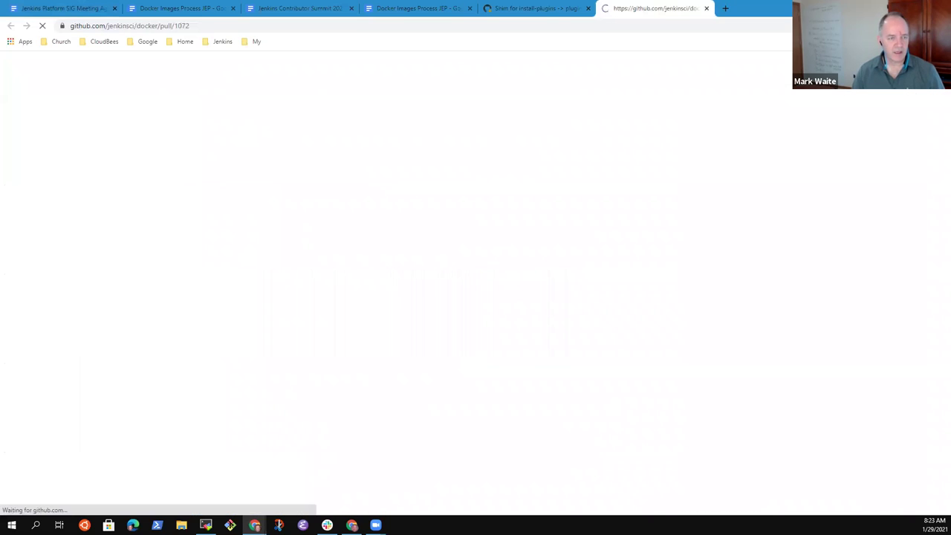
left_click(207, 27)
key("ctrl+c")
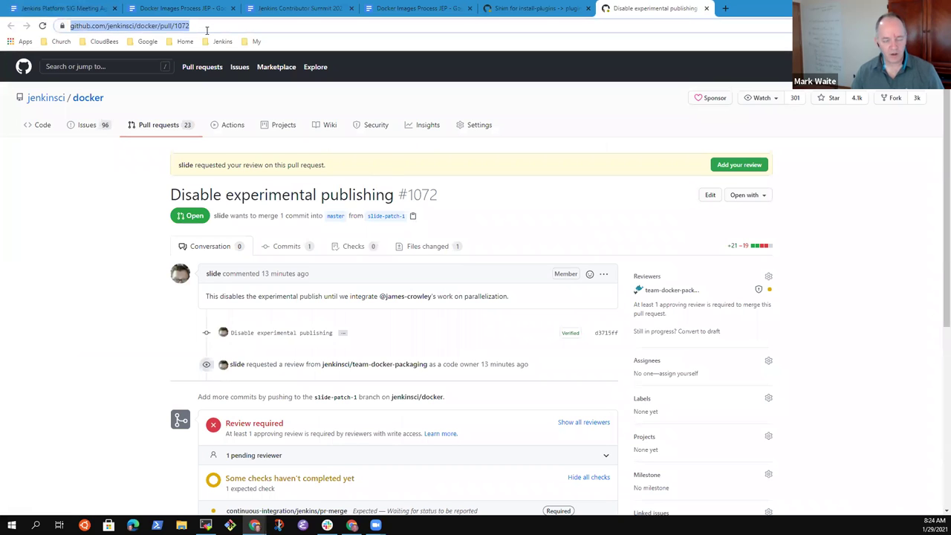
In the Platform SIG agenda, add the sub-bullet "PR submitted - PR-1072" directly under the ci.jenkins.io master branch goal.
left_click(51, 8)
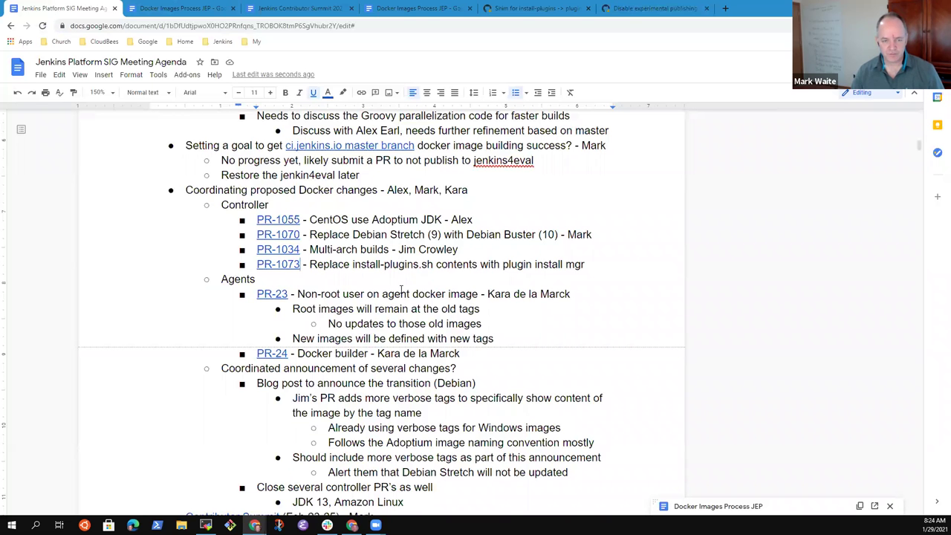
scroll(385, 371, "up", 2)
scroll(394, 371, "down", 5)
scroll(405, 373, "up", 5)
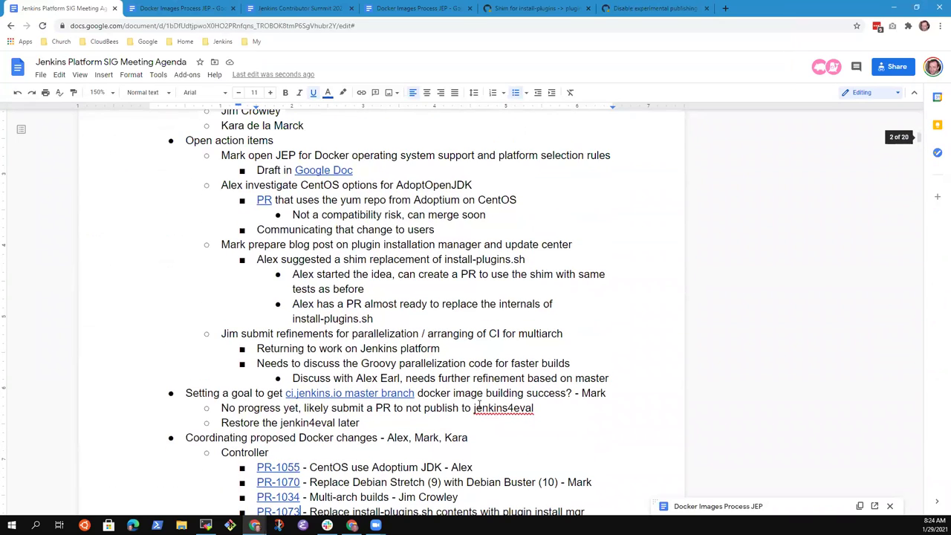
key("Up")
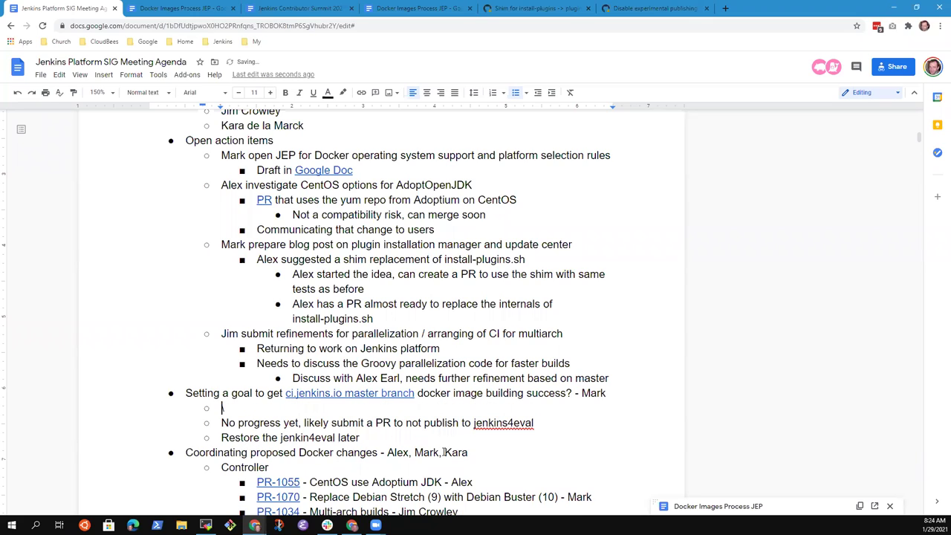
type("PR submitted - PR-1072")
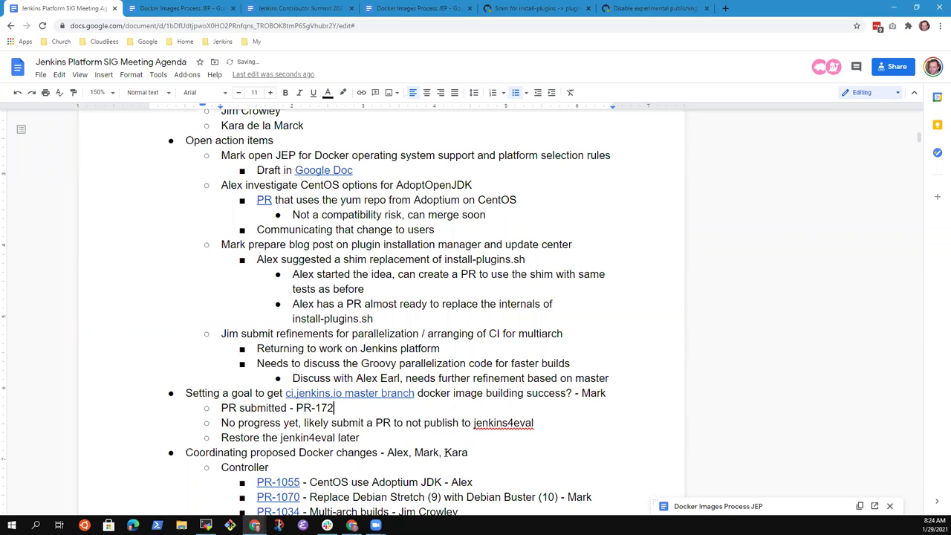
key("BackSpace")
key("BackSpace")
key("ctrl+shift+Left")
key("ctrl+shift+Left")
key("ctrl+shift+Left")
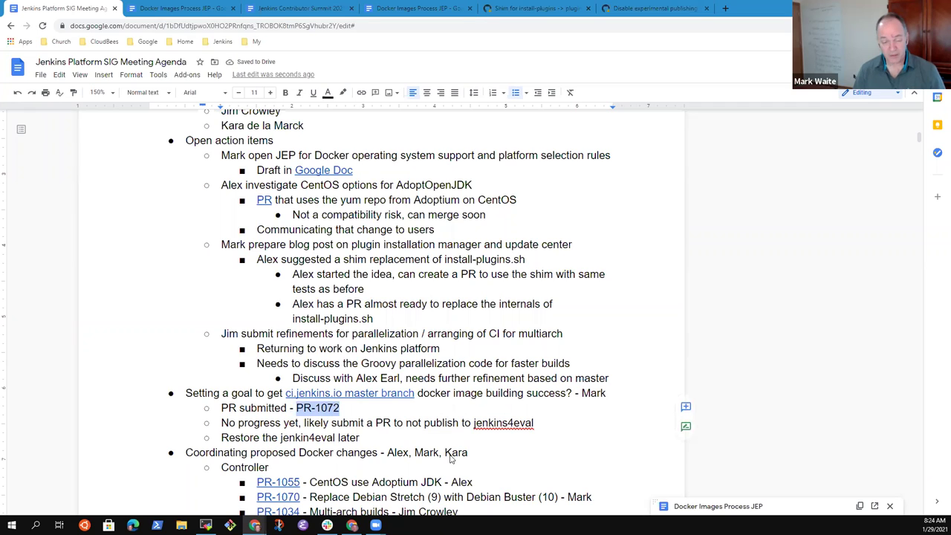
key("ctrl+k")
key("ctrl+v")
key("Return")
Remove the empty bullet below the Docker platform JEP draft proposal line.
scroll(425, 299, "down", 6)
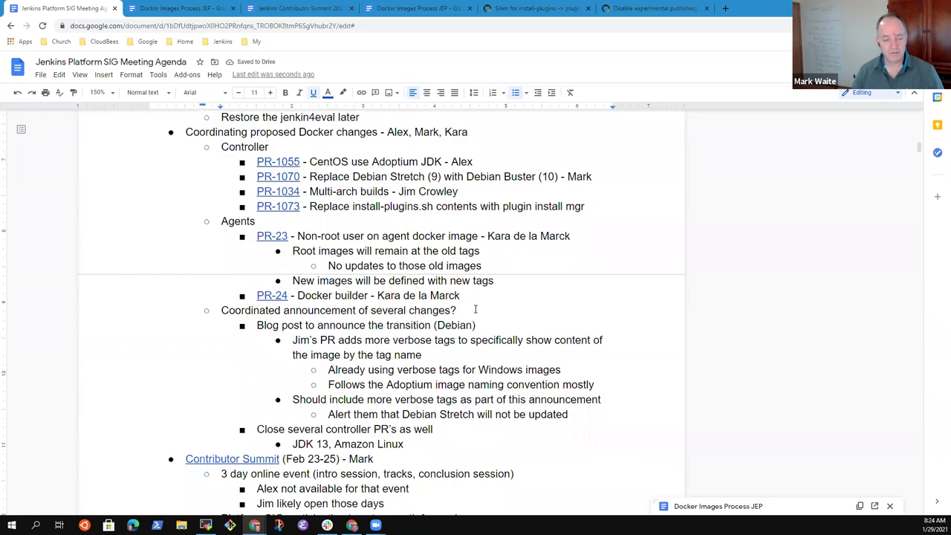
left_click(213, 422)
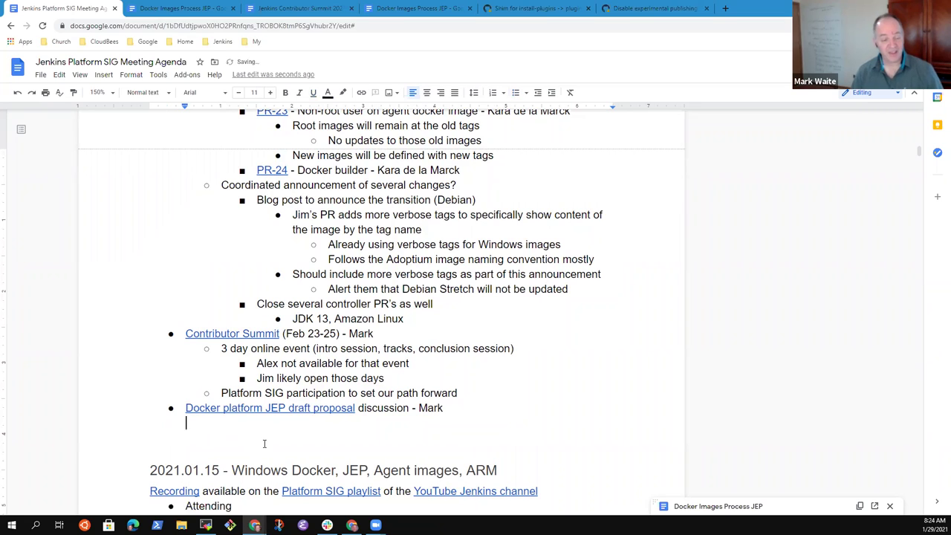
key("BackSpace")
key("BackSpace")
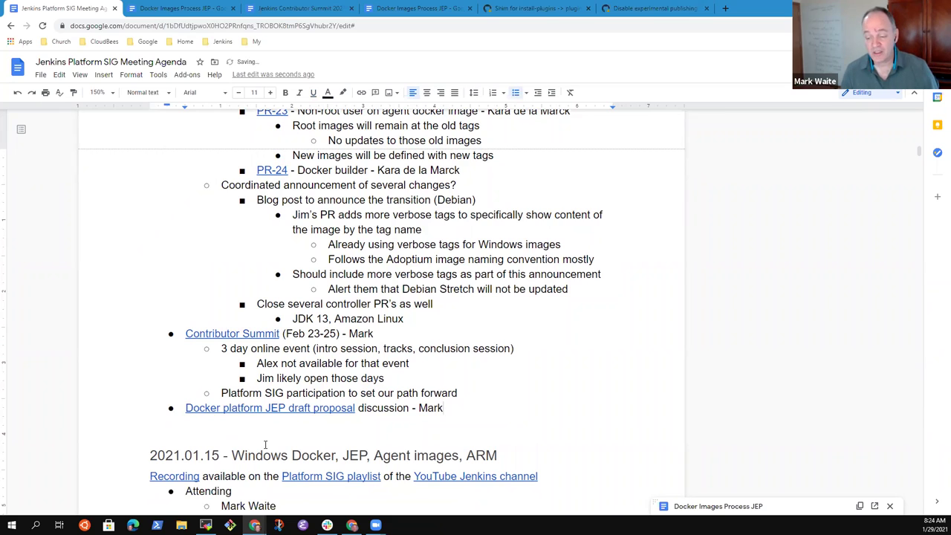